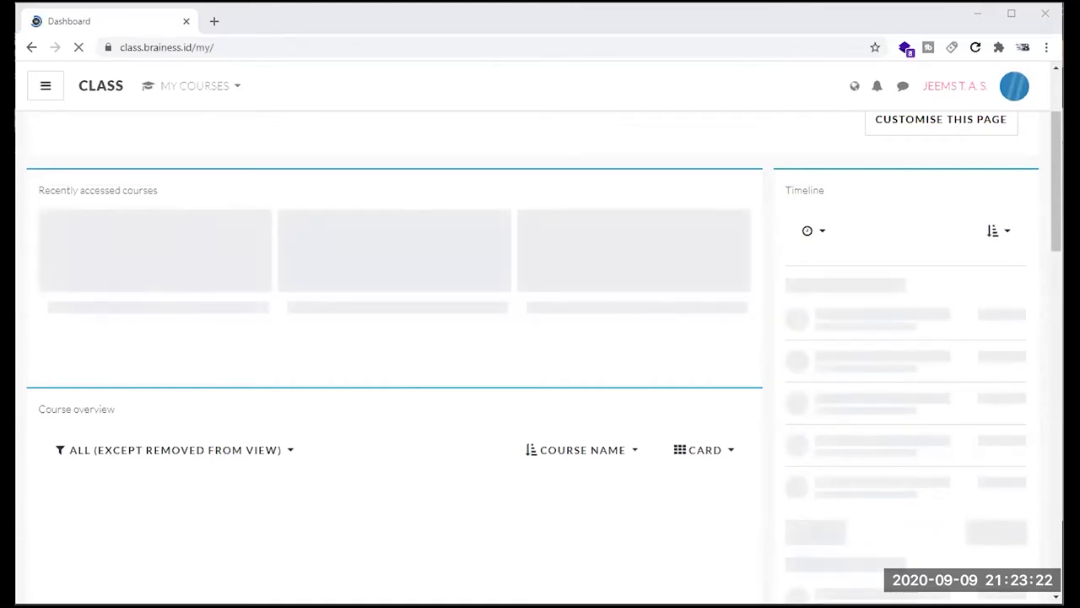
scroll(731, 470, down, 3)
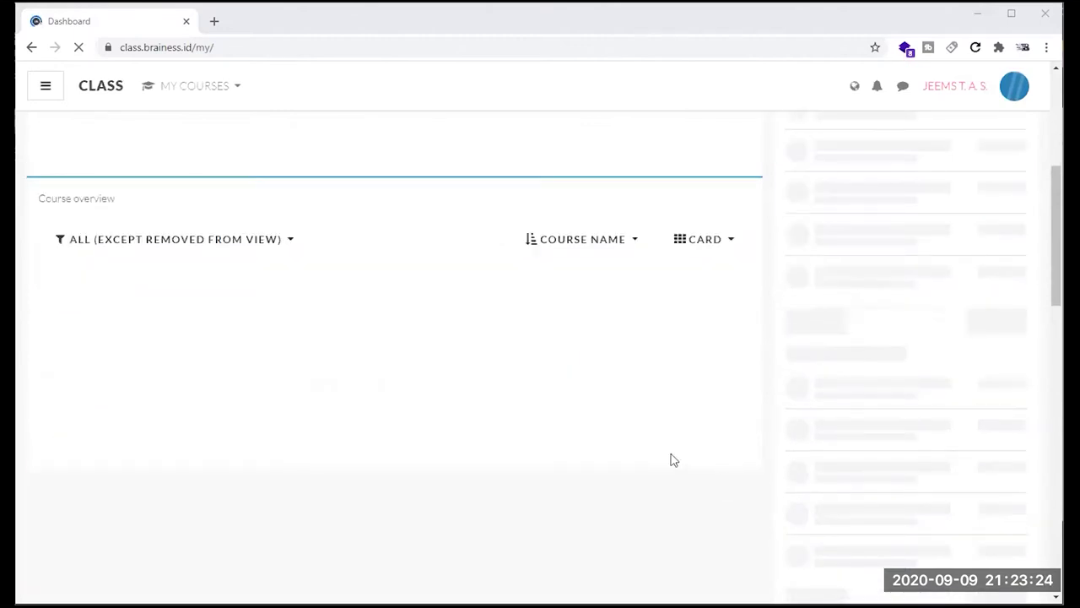
scroll(674, 460, down, 4)
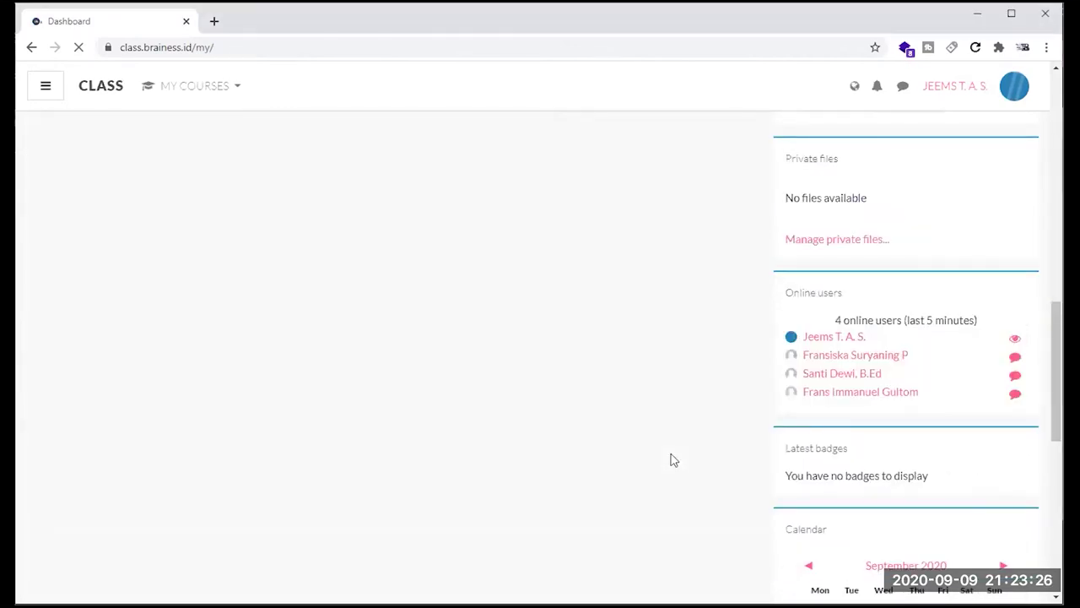
scroll(374, 335, up, 6)
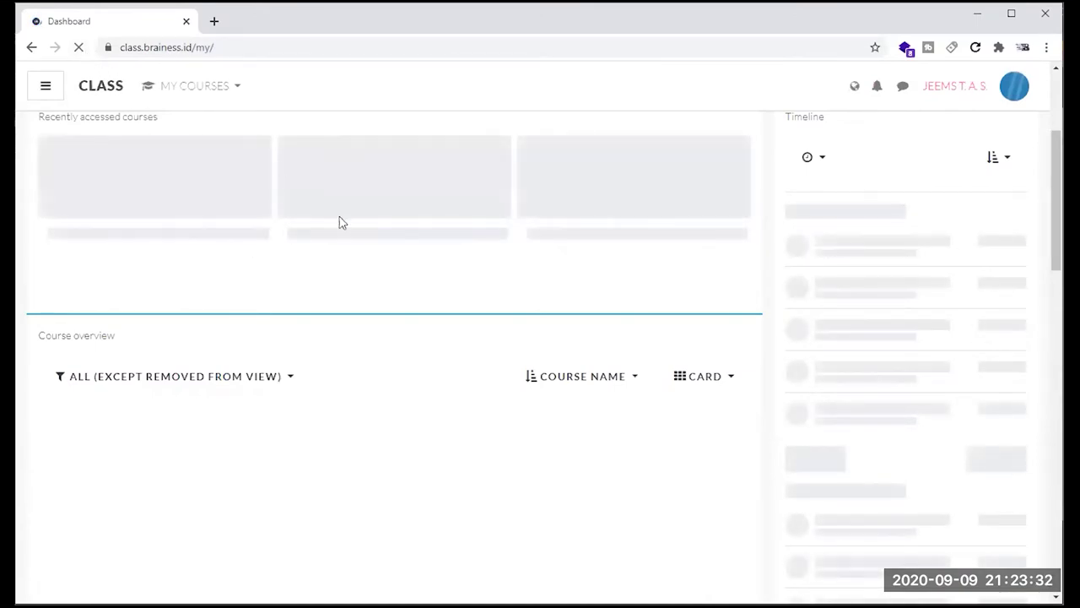
Step: Reload the dashboard and try to open the list of enrolled courses
click(78, 48)
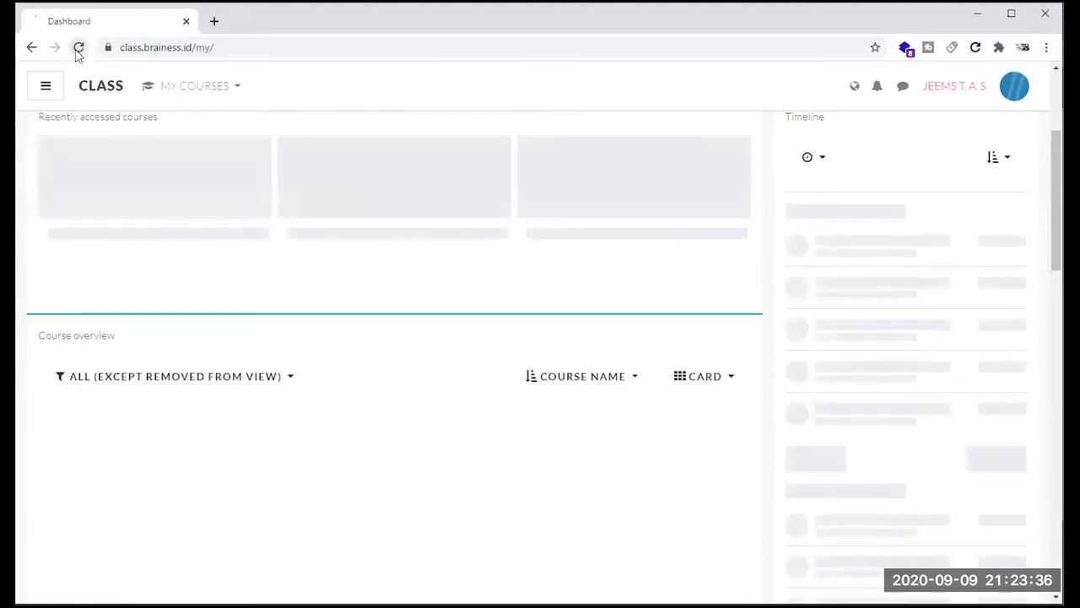
click(77, 48)
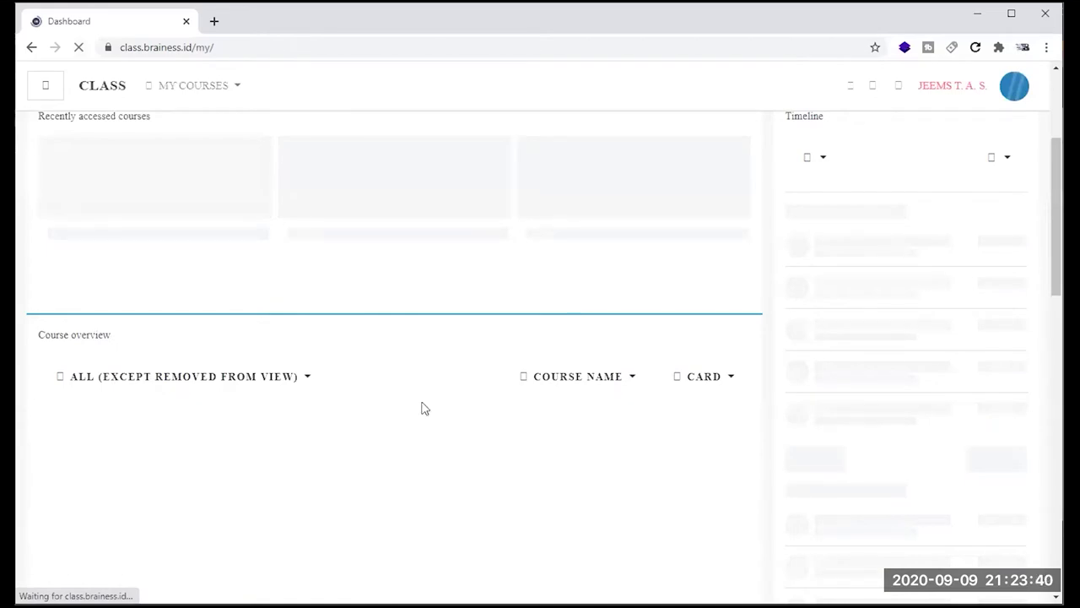
click(196, 86)
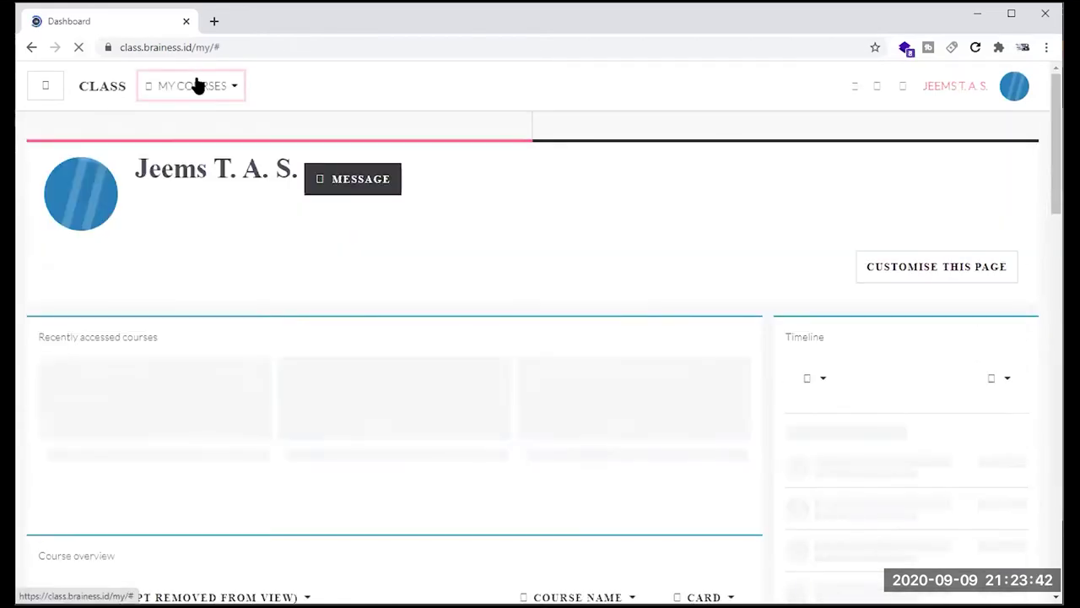
scroll(306, 306, down, 2)
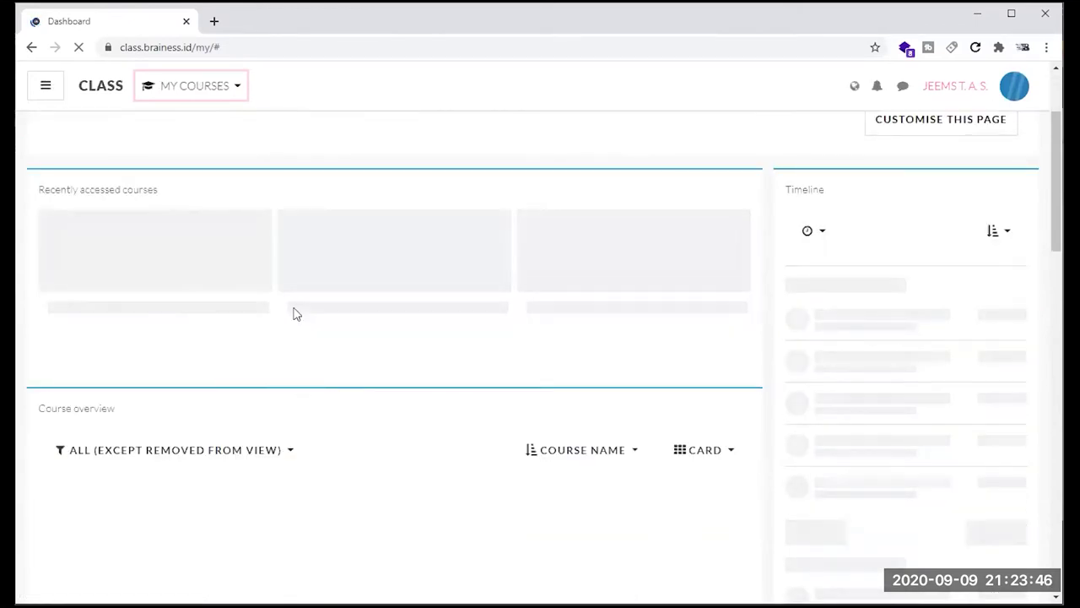
click(203, 103)
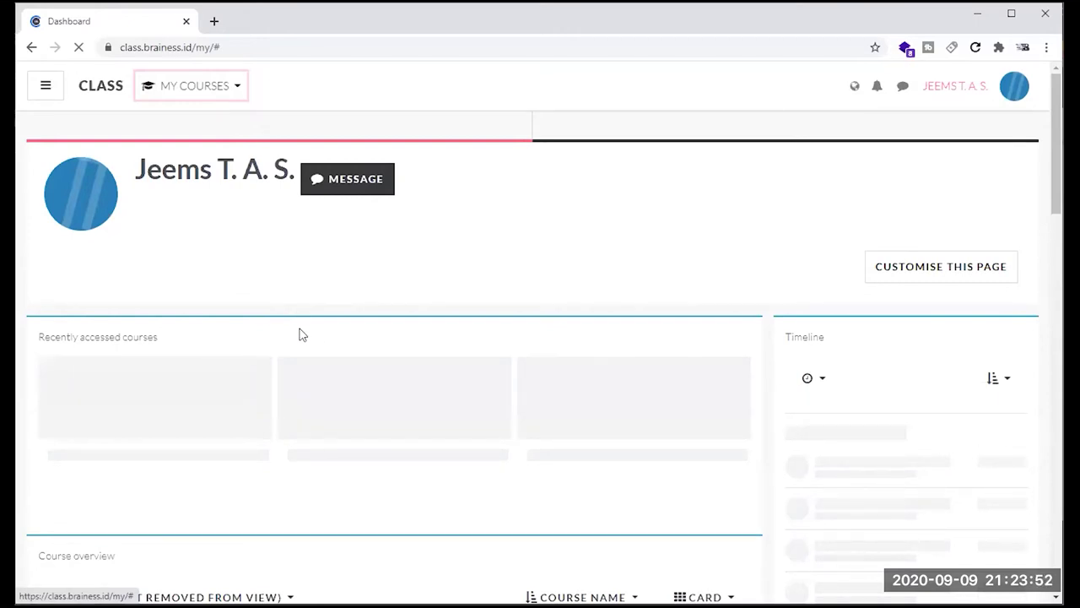
scroll(302, 335, down, 3)
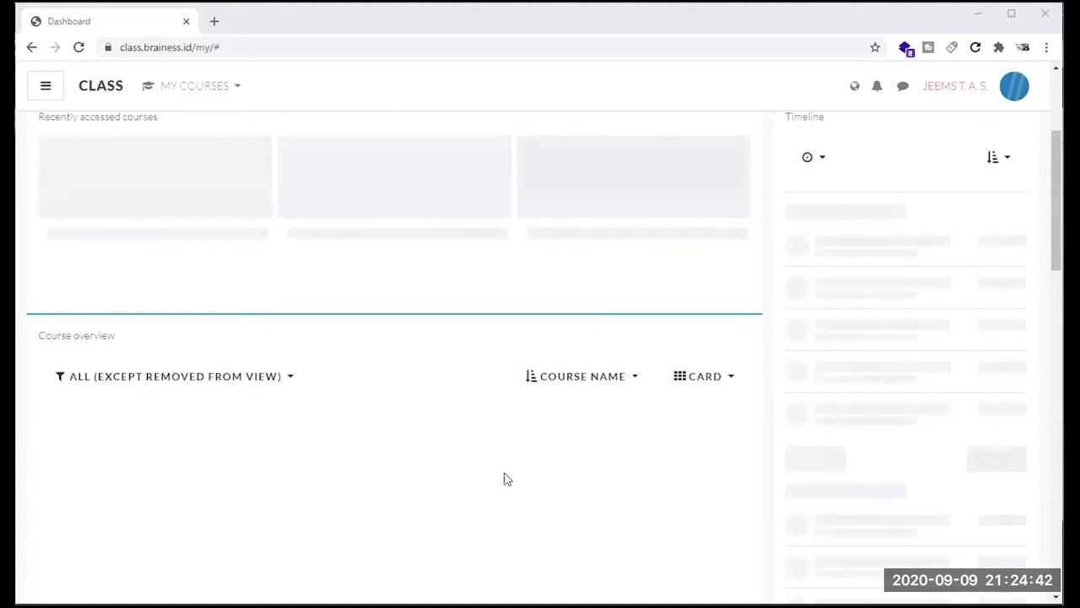
Step: Reload the dashboard and open the MD001 course from the enrolled courses
click(80, 49)
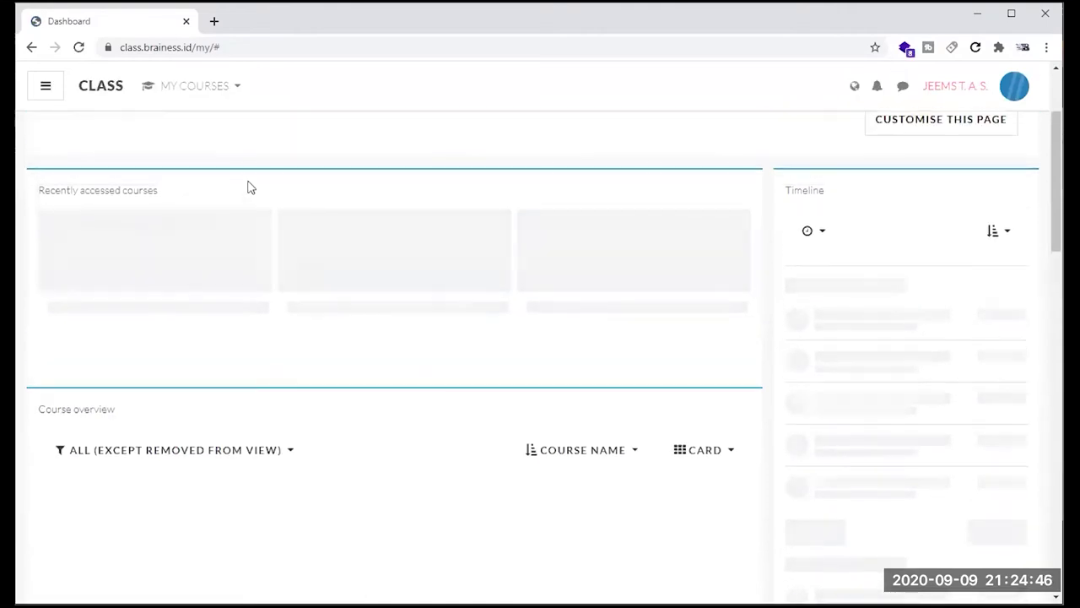
click(200, 86)
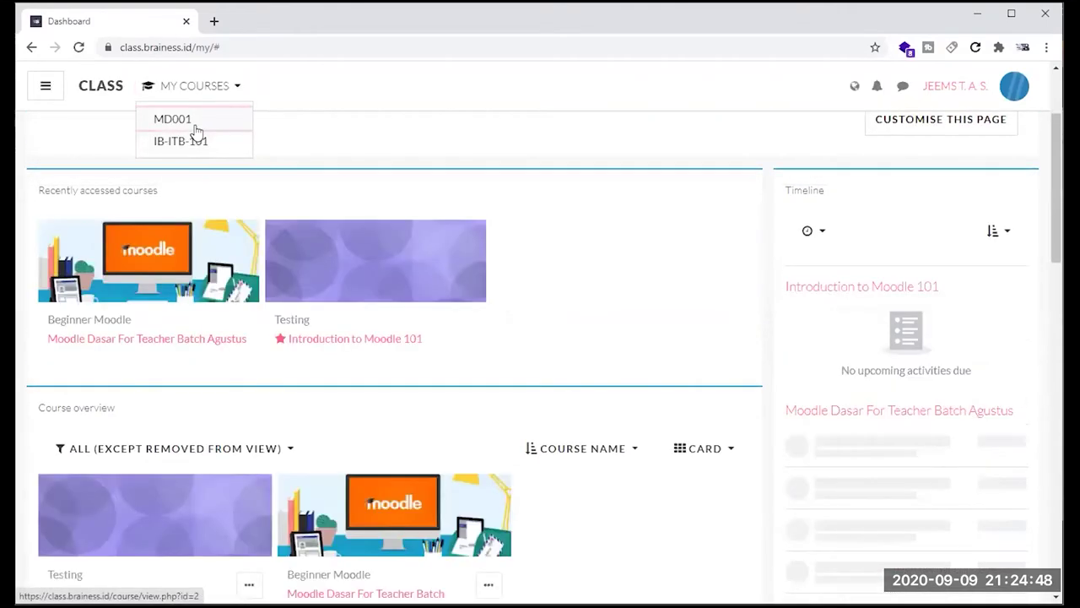
click(198, 137)
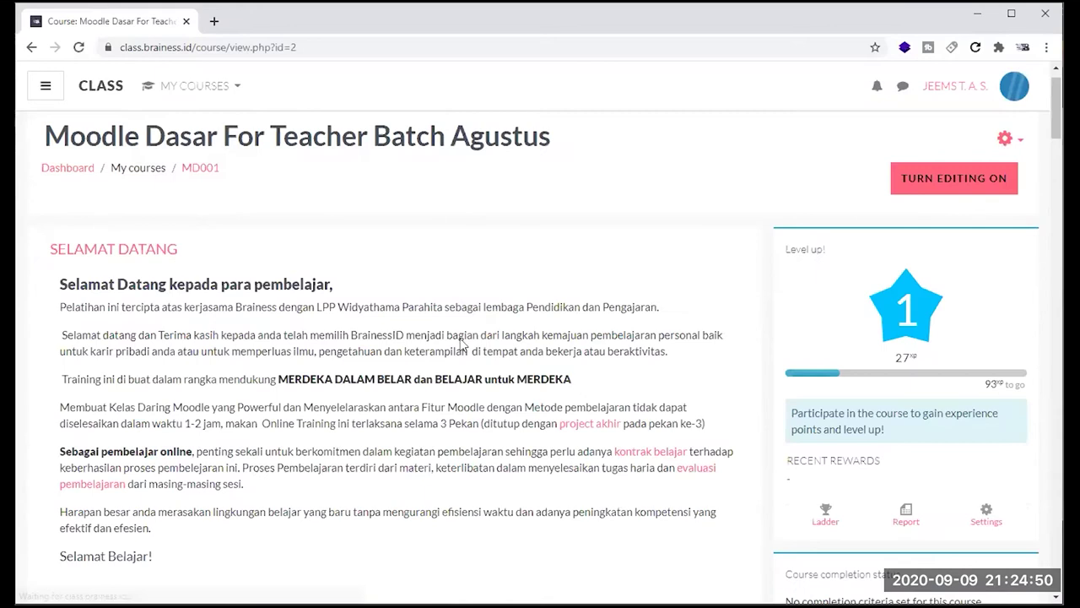
Step: Go to the Minggu 2 - Evaluasi section of the course and open the KUIS MINGGU KE-2 quiz
click(46, 87)
scroll(177, 350, down, 5)
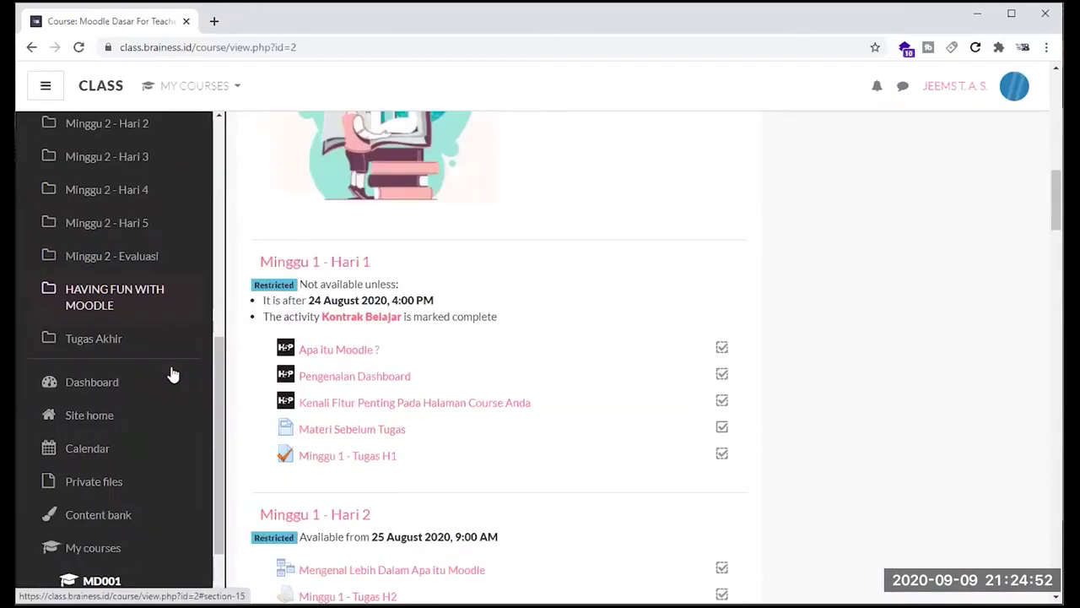
click(109, 173)
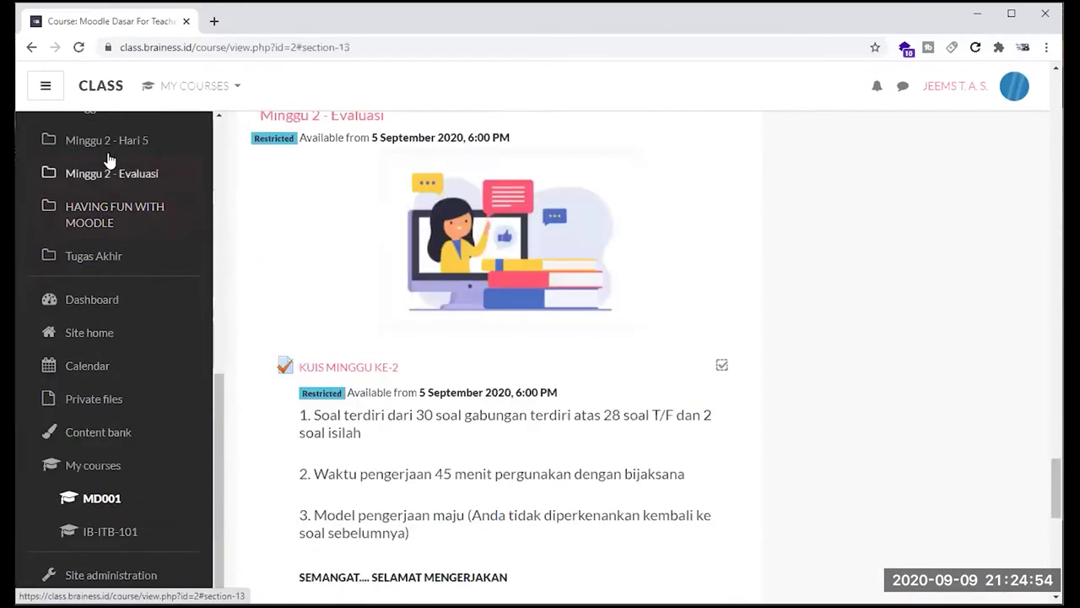
click(368, 334)
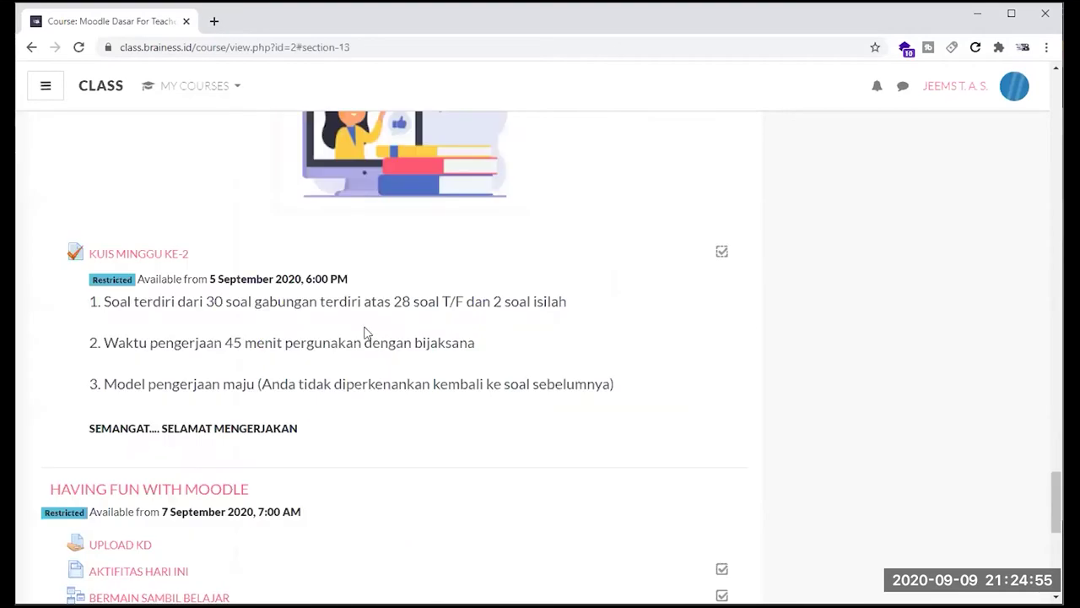
click(166, 255)
scroll(498, 430, down, 2)
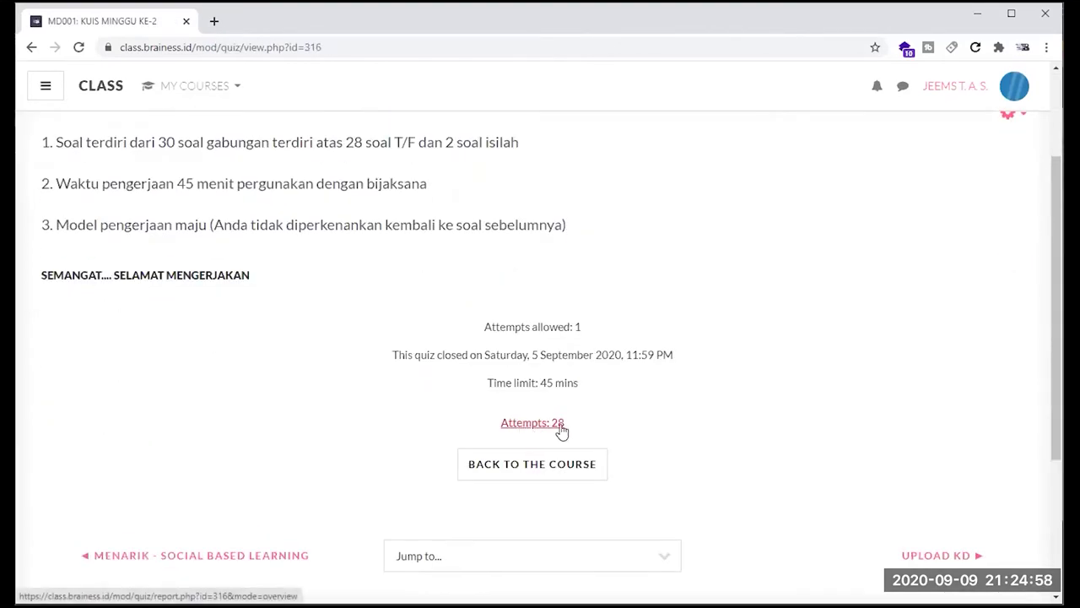
scroll(569, 430, up, 1)
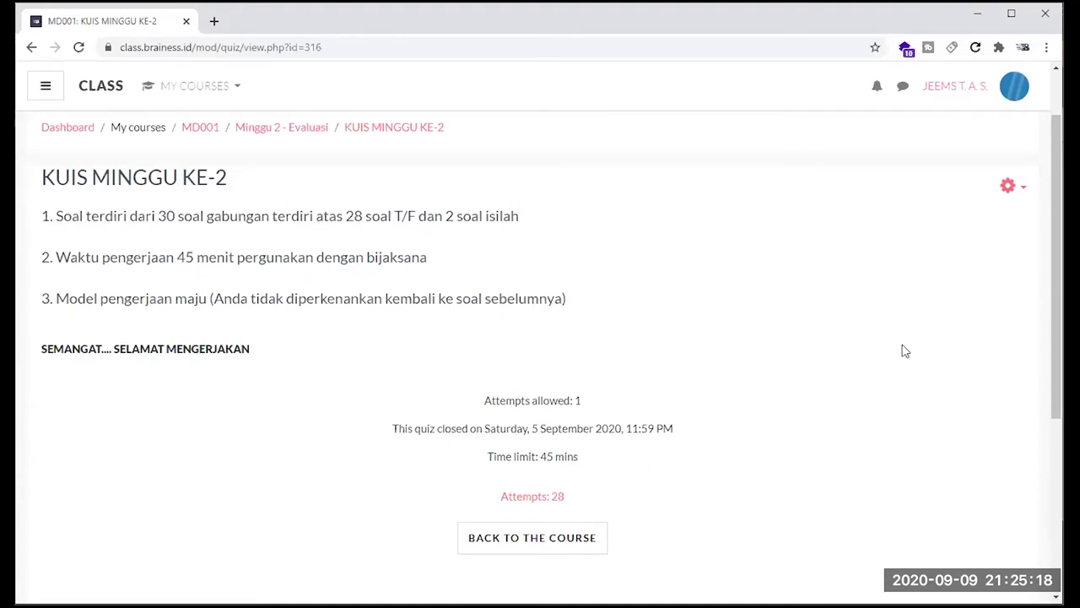
Step: Open the grades report of the quiz attempts and sort the attempts by Grade/100
click(547, 495)
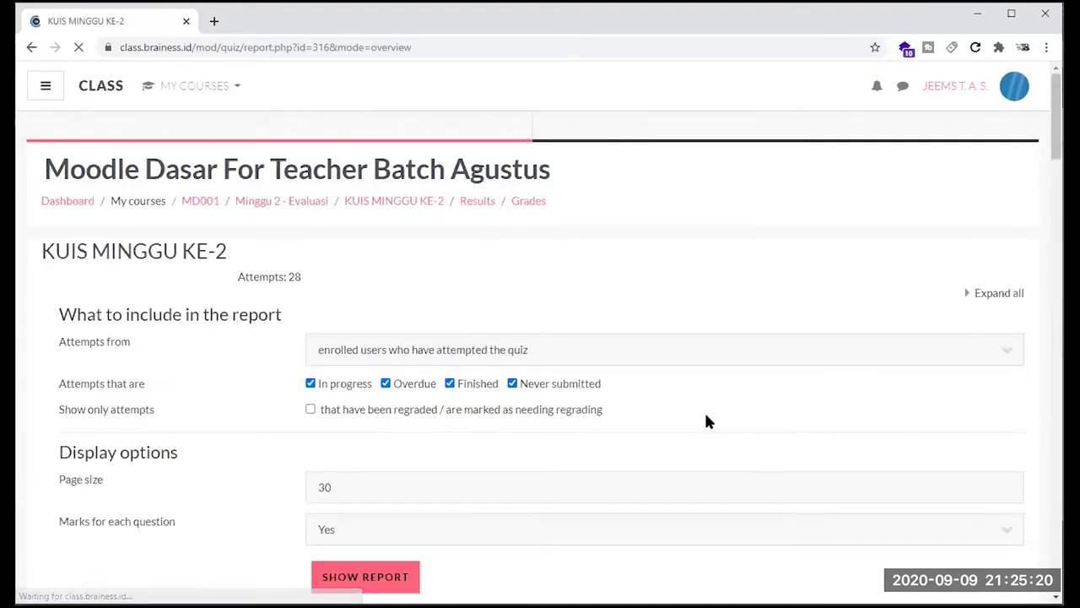
scroll(694, 416, down, 5)
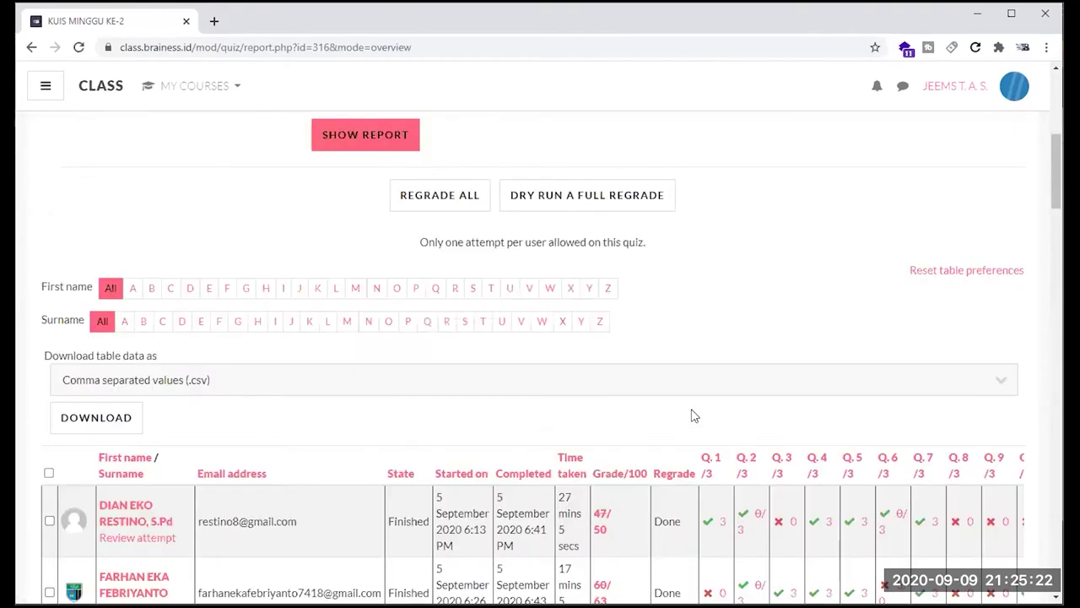
scroll(694, 415, down, 4)
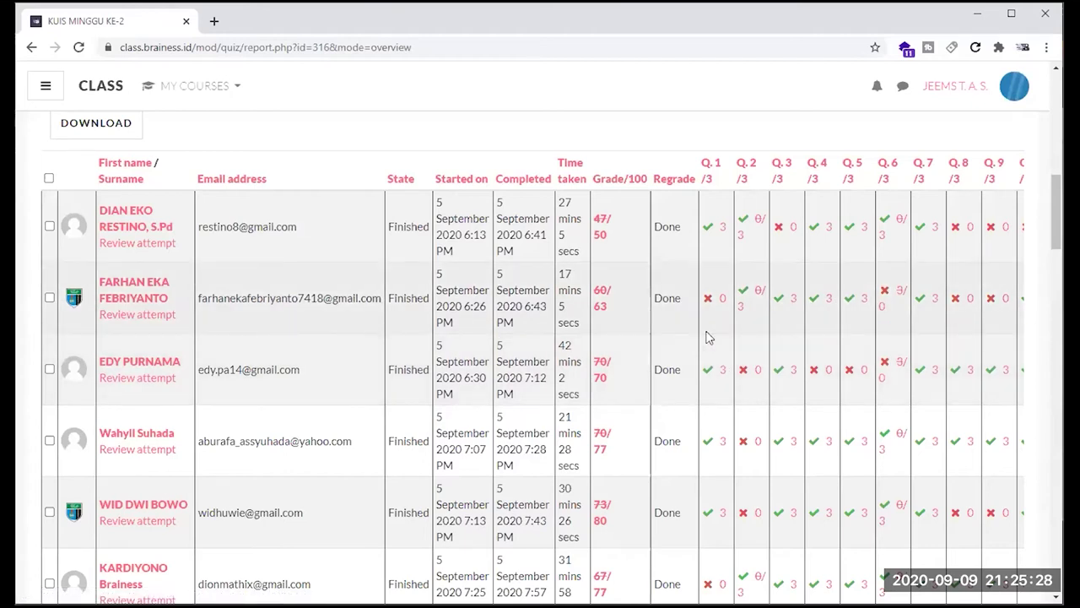
click(617, 181)
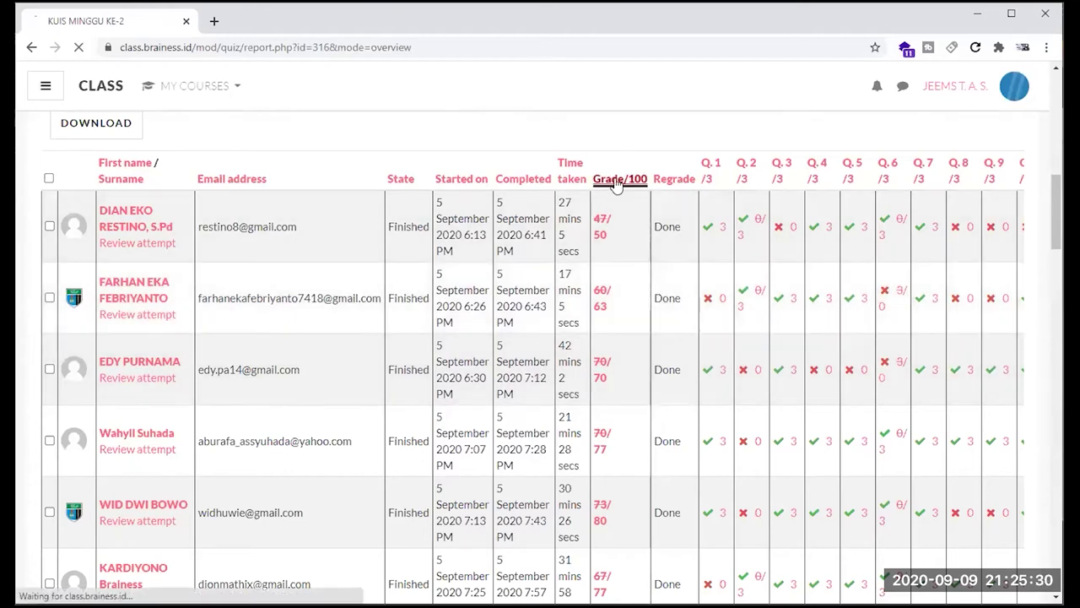
scroll(735, 340, down, 7)
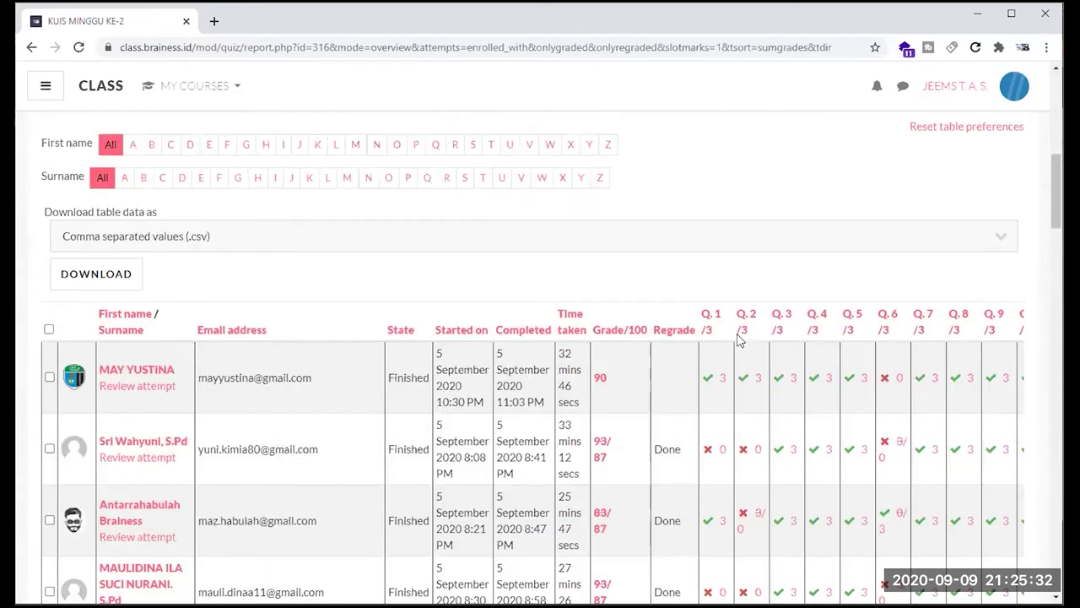
Step: Examine the attempts table at a larger zoom, comparing the total grades, regrade status and marks for each question
scroll(737, 339, down, 2)
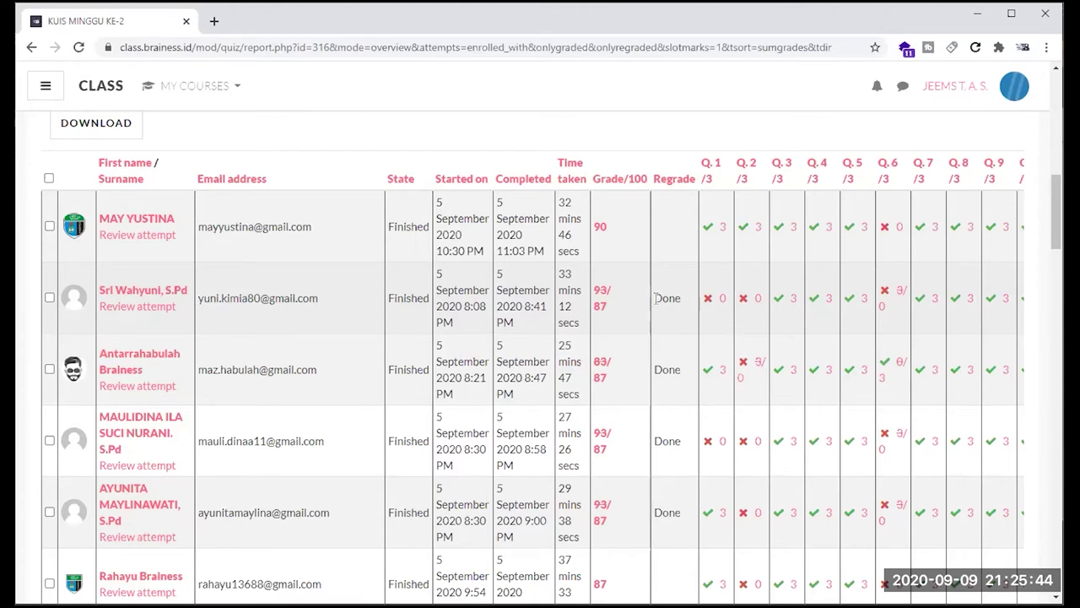
ctrl+scroll(657, 298, up, 3)
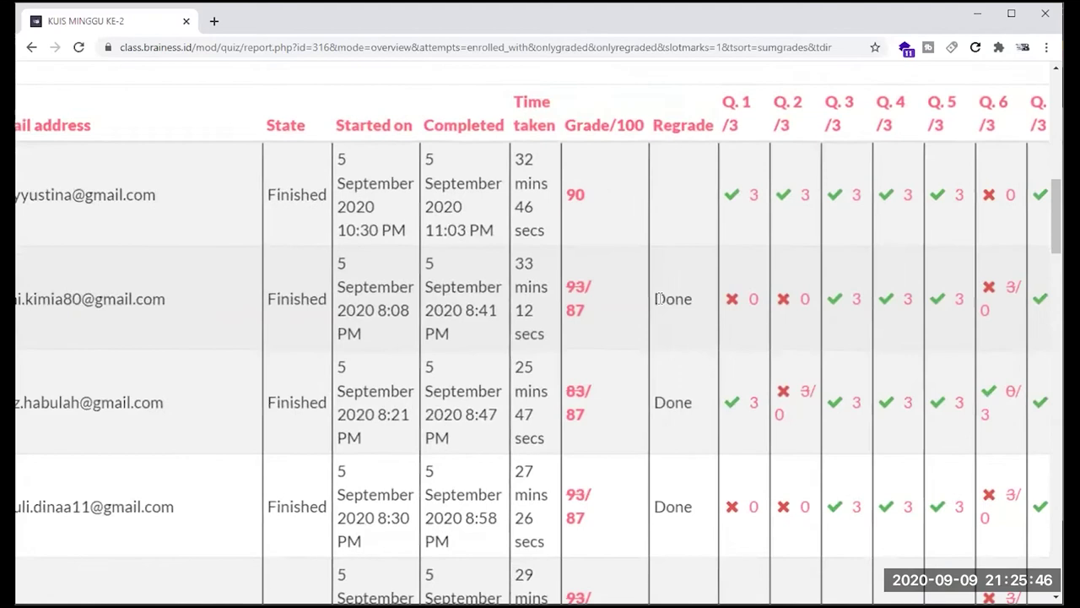
ctrl+scroll(660, 298, up, 1)
scroll(660, 297, left, 3)
scroll(661, 298, left, 5)
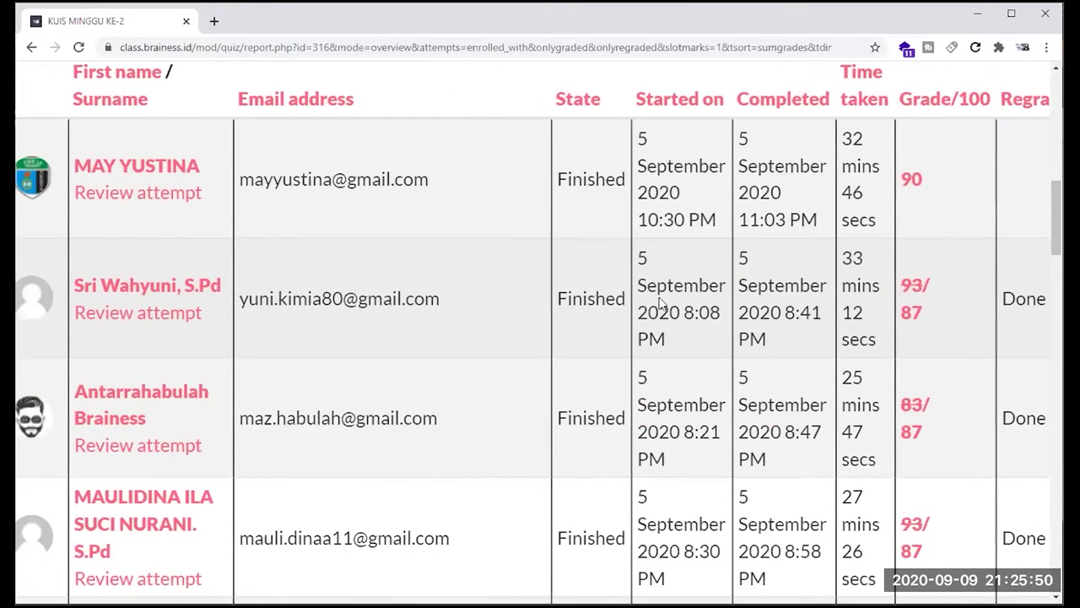
ctrl+scroll(661, 304, up, 1)
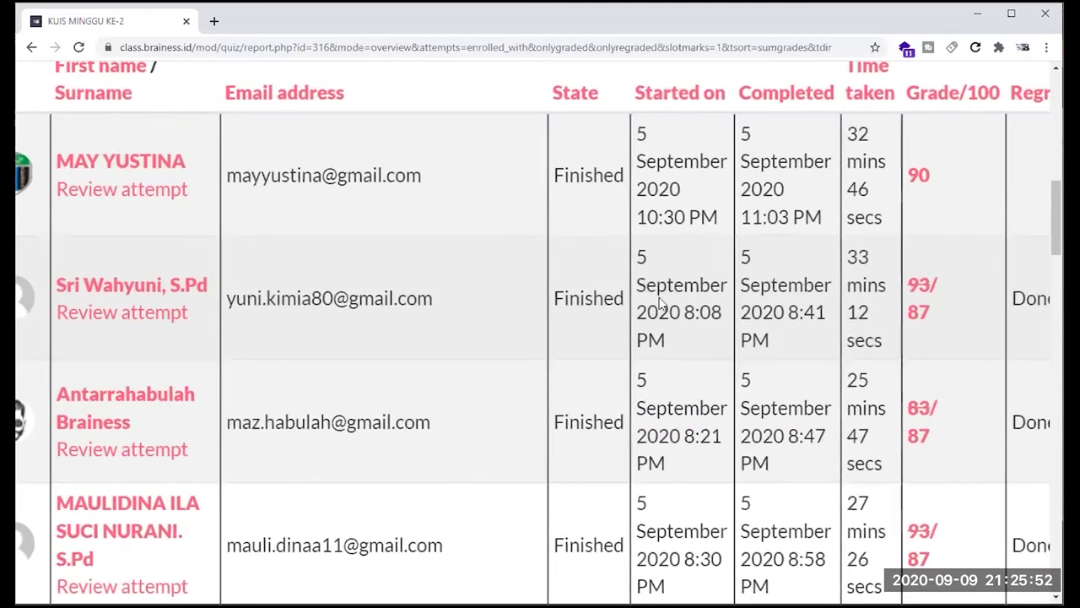
scroll(661, 304, left, 2)
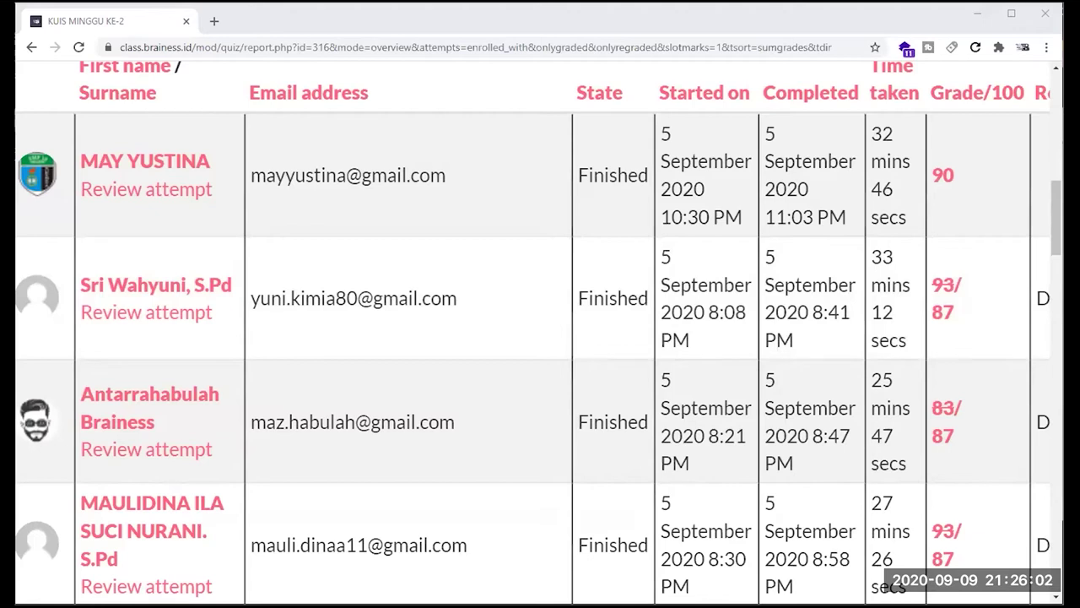
scroll(1050, 332, right, 7)
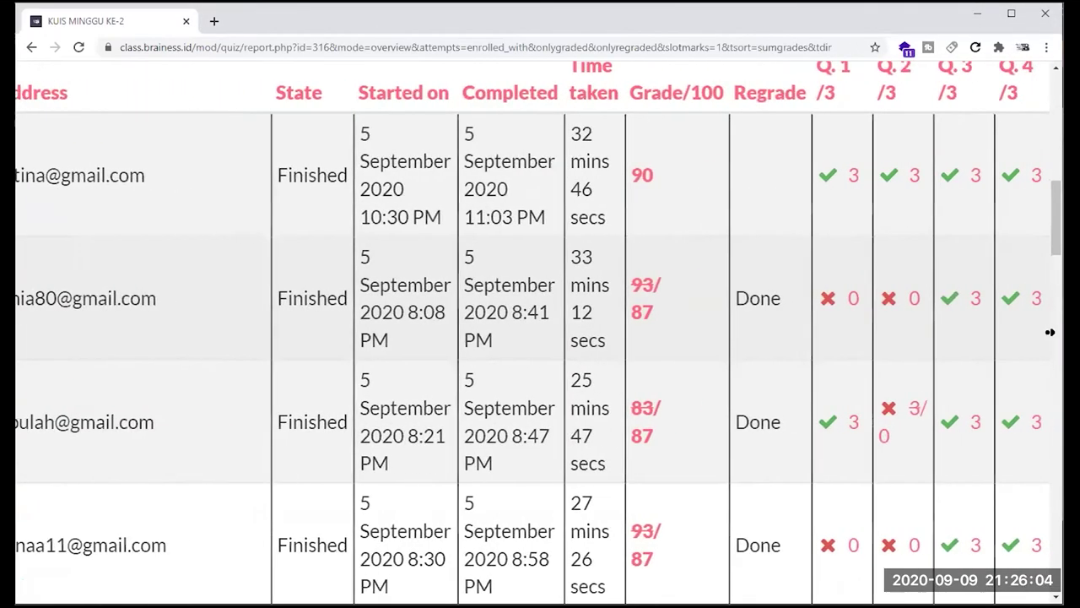
scroll(1050, 332, right, 3)
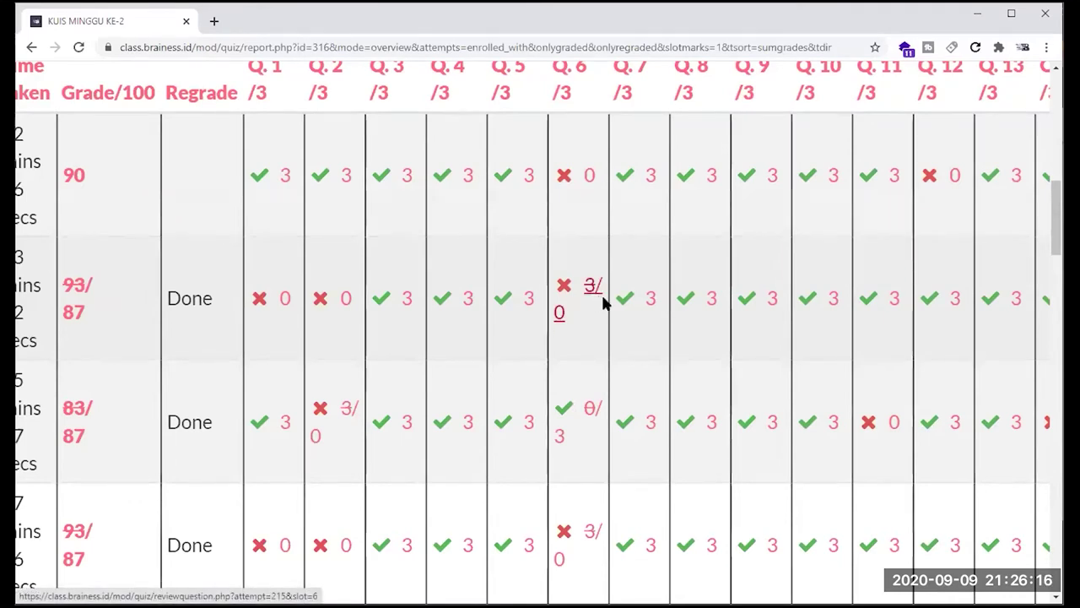
key(ctrl+0)
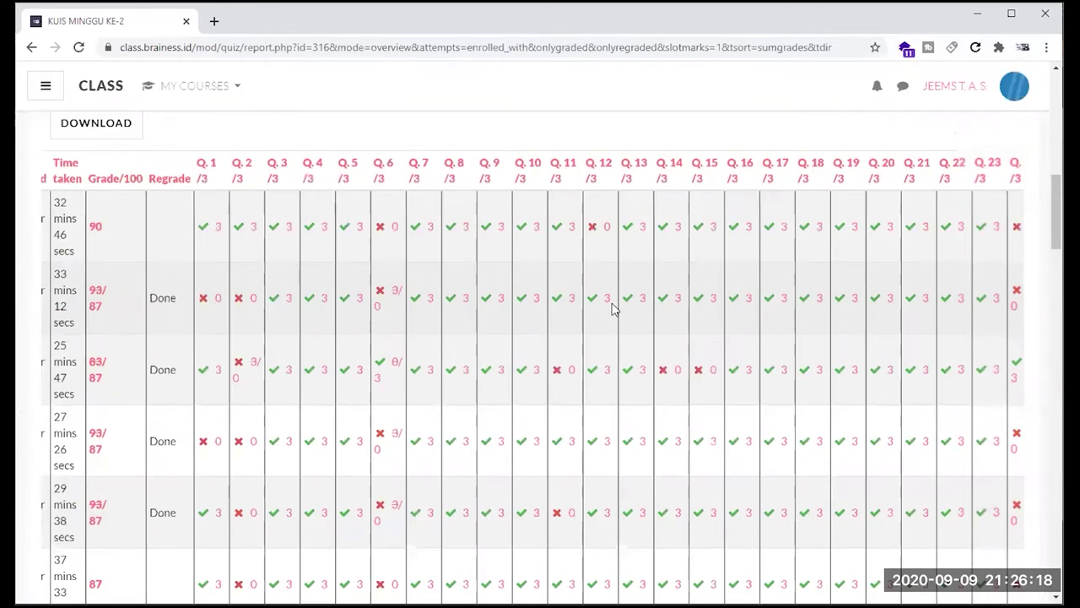
scroll(613, 309, left, 6)
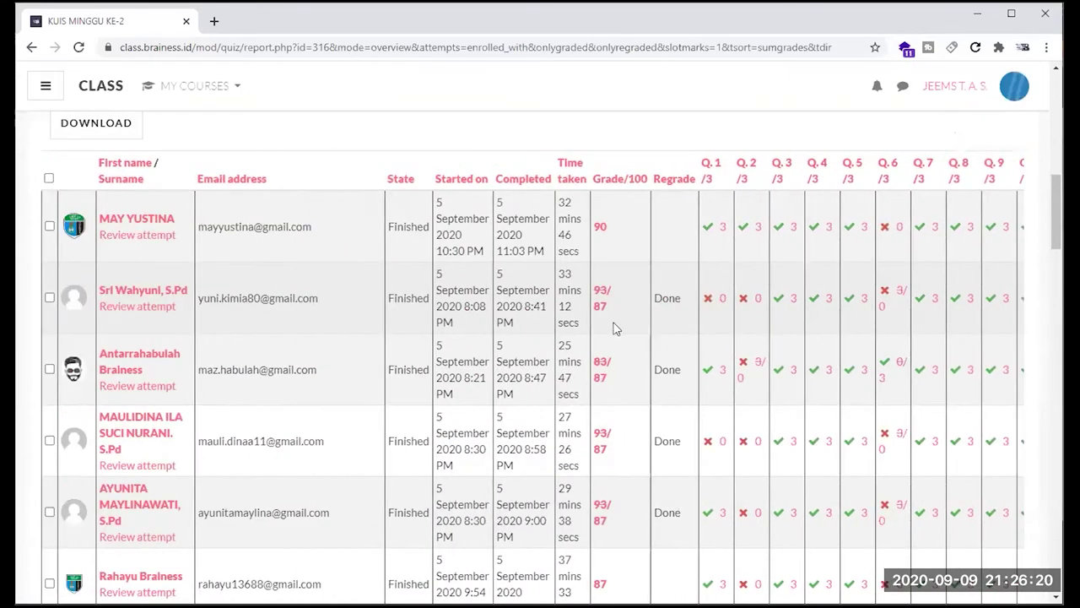
Step: Regrade all attempts of KUIS MINGGU KE-2 and continue back to the grades report
scroll(747, 340, up, 2)
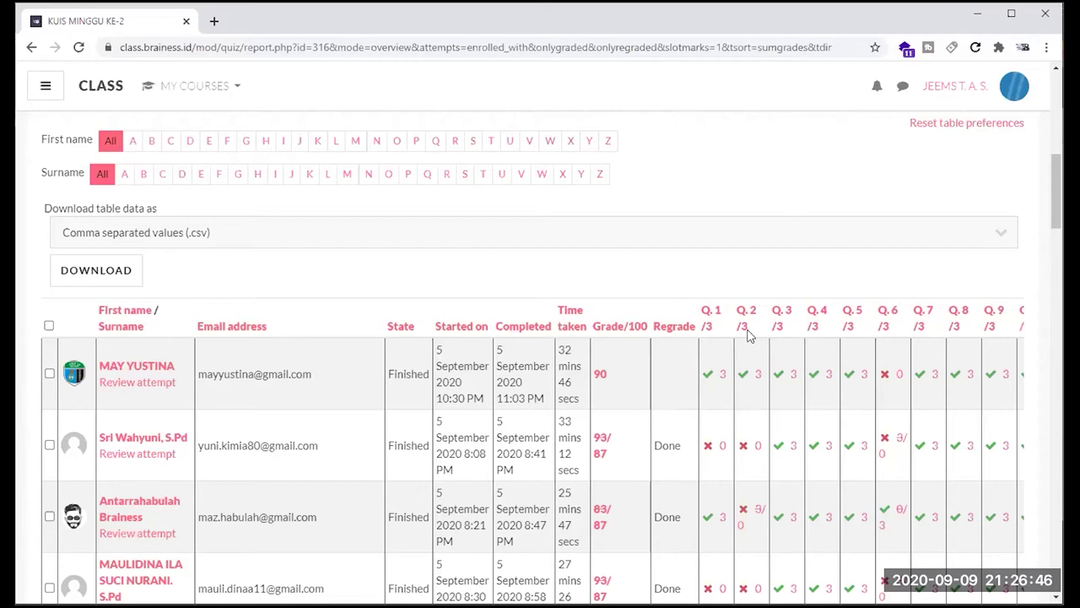
scroll(750, 336, up, 3)
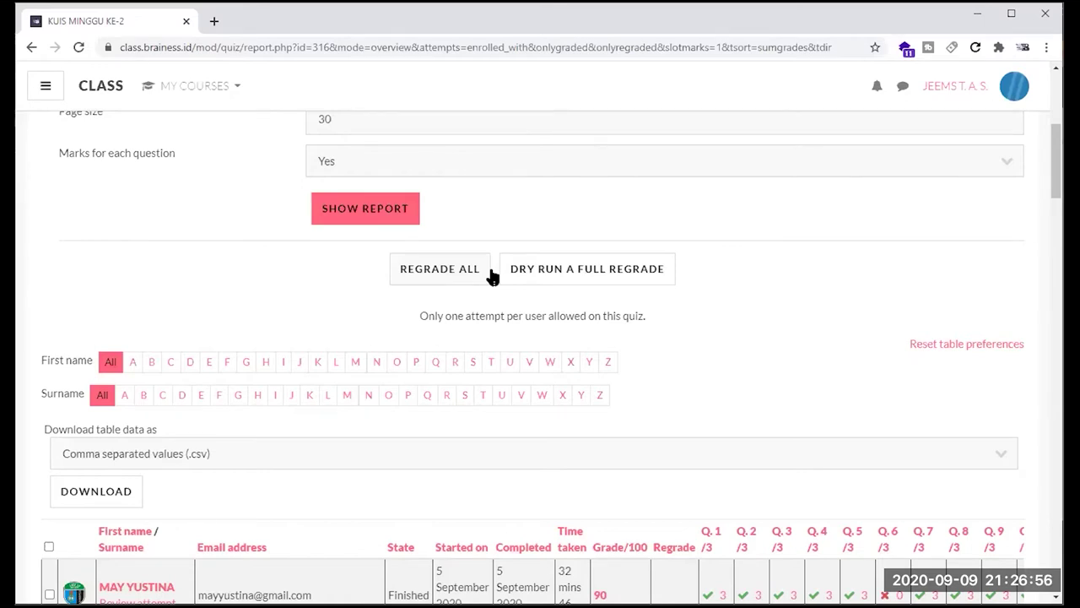
click(492, 274)
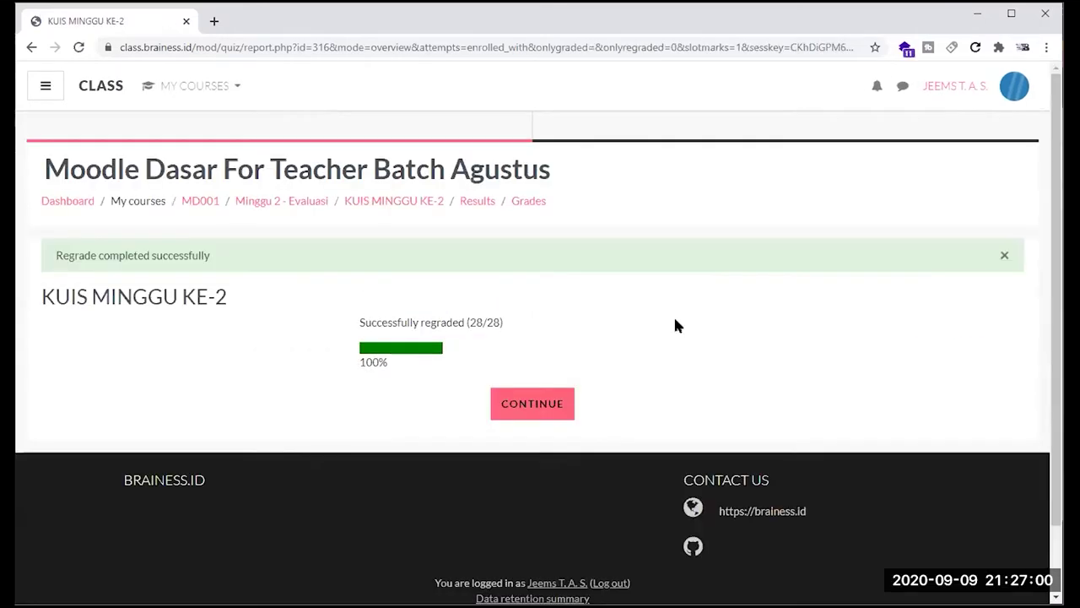
click(571, 411)
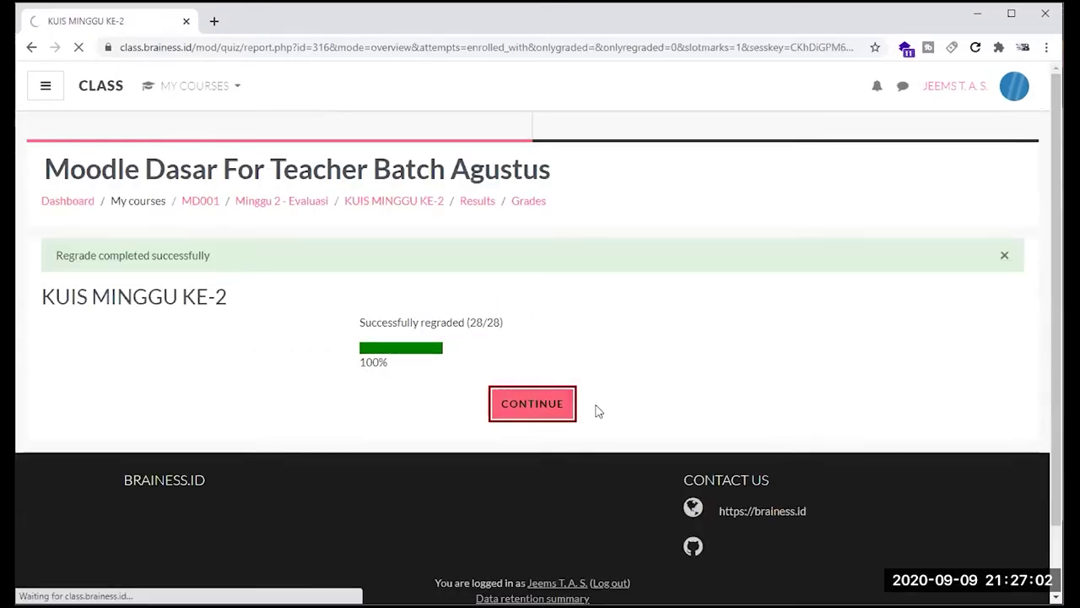
Step: Check the regraded attempts table and open the review of the first listed attempt
scroll(711, 442, down, 4)
scroll(712, 442, down, 4)
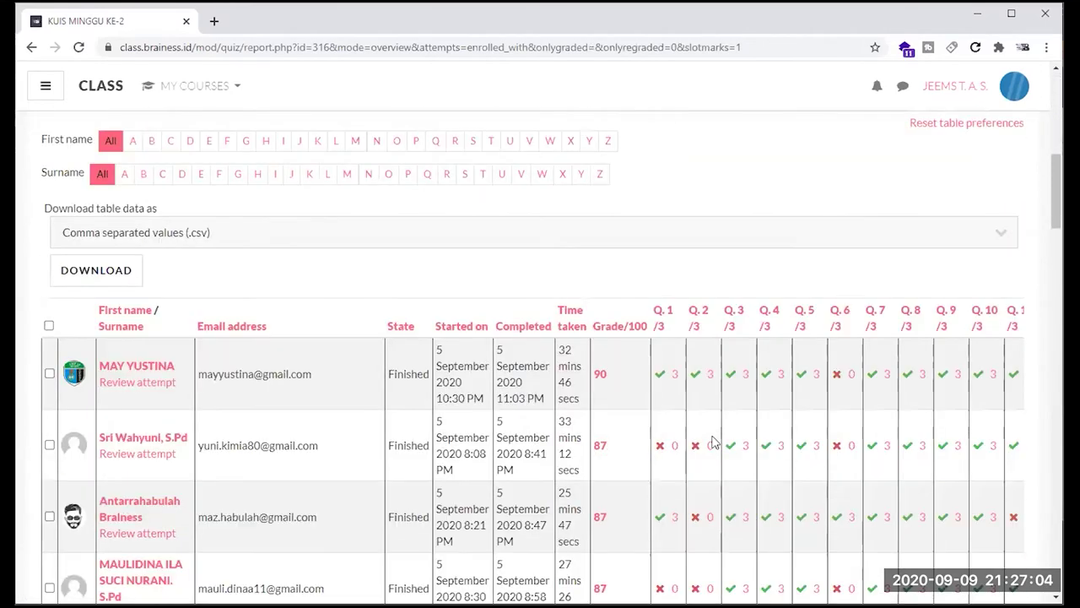
scroll(670, 406, down, 2)
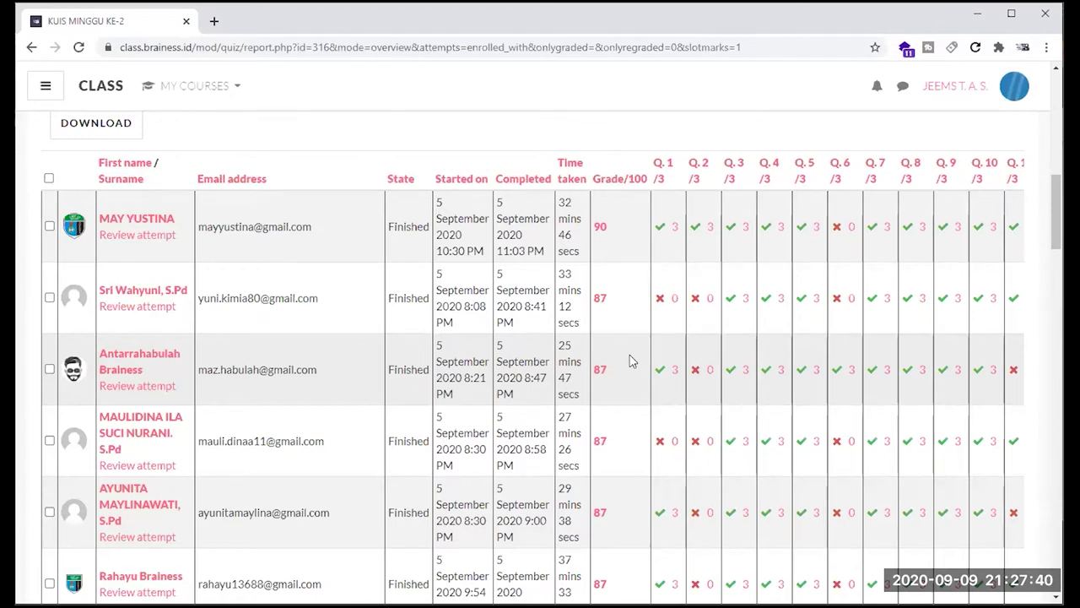
scroll(628, 361, up, 4)
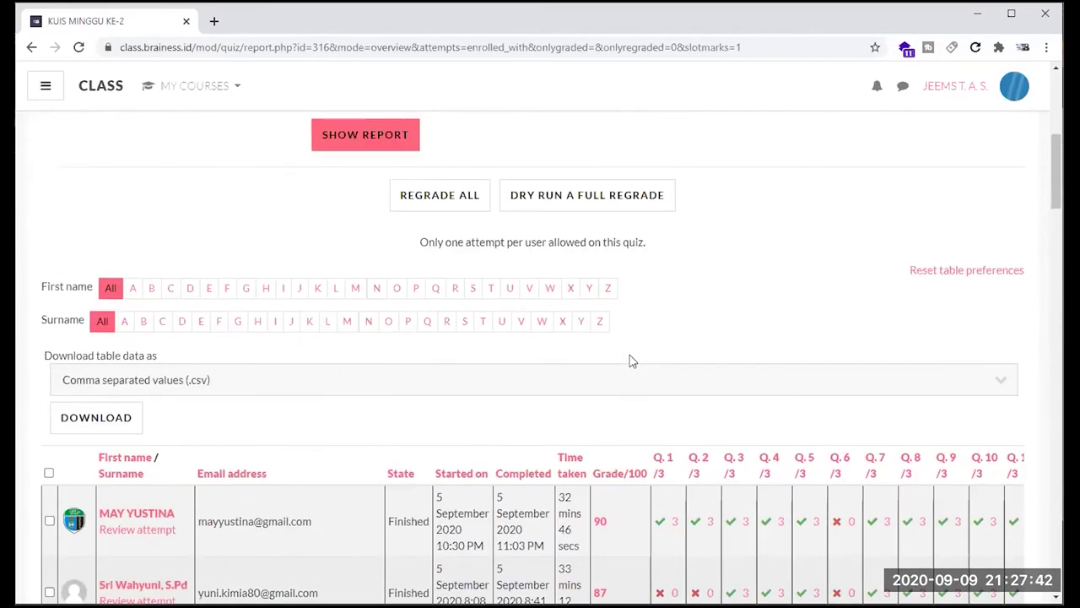
scroll(629, 361, up, 5)
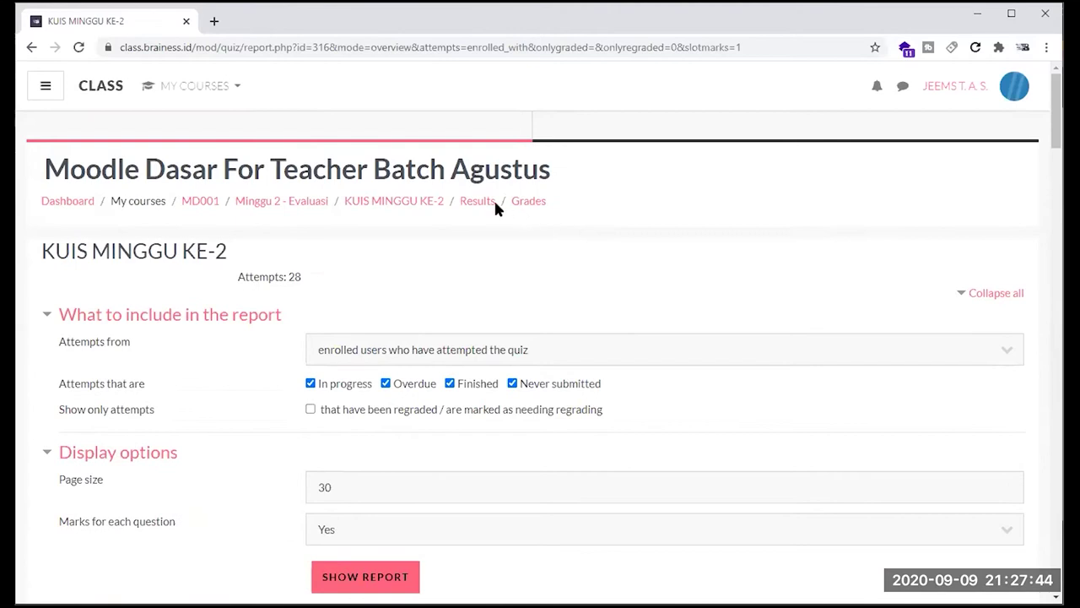
scroll(108, 499, down, 7)
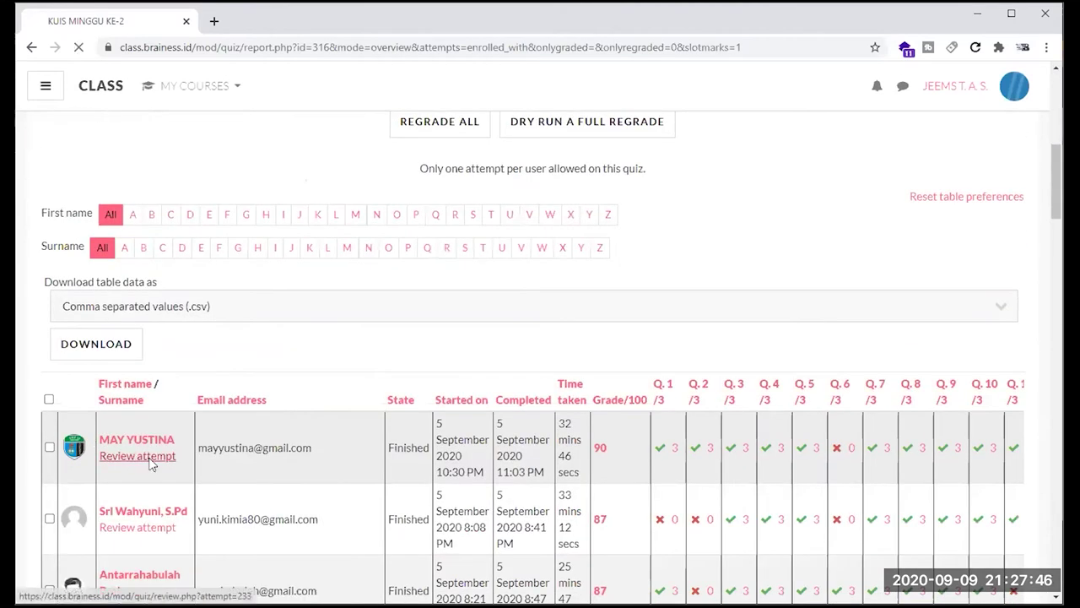
click(143, 457)
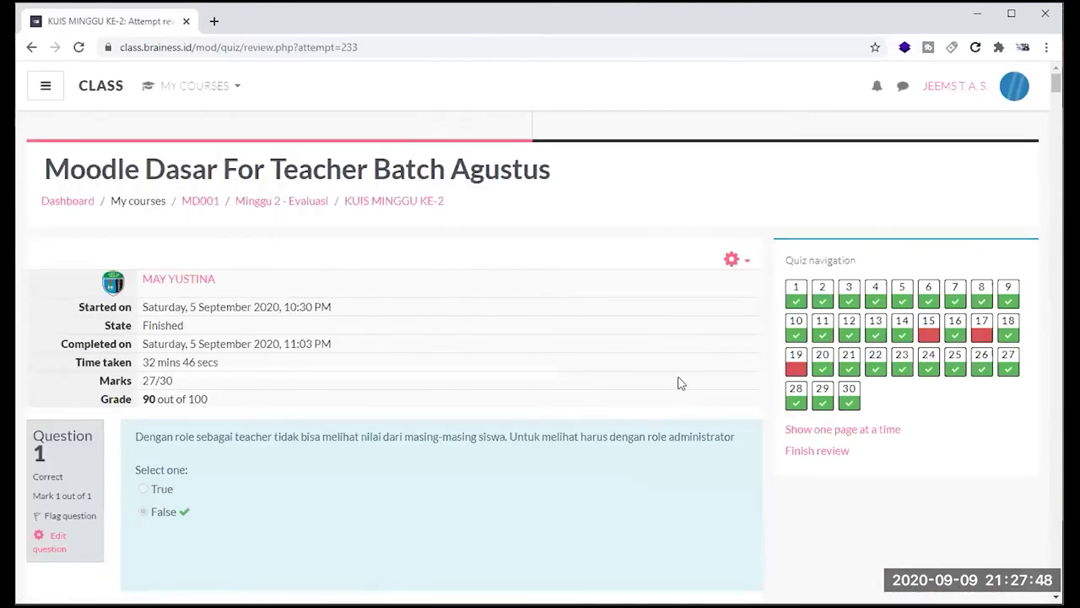
Step: Review questions 1 to 4 of the attempt, comparing the chosen answers with the correct answers at a larger zoom
scroll(681, 373, down, 5)
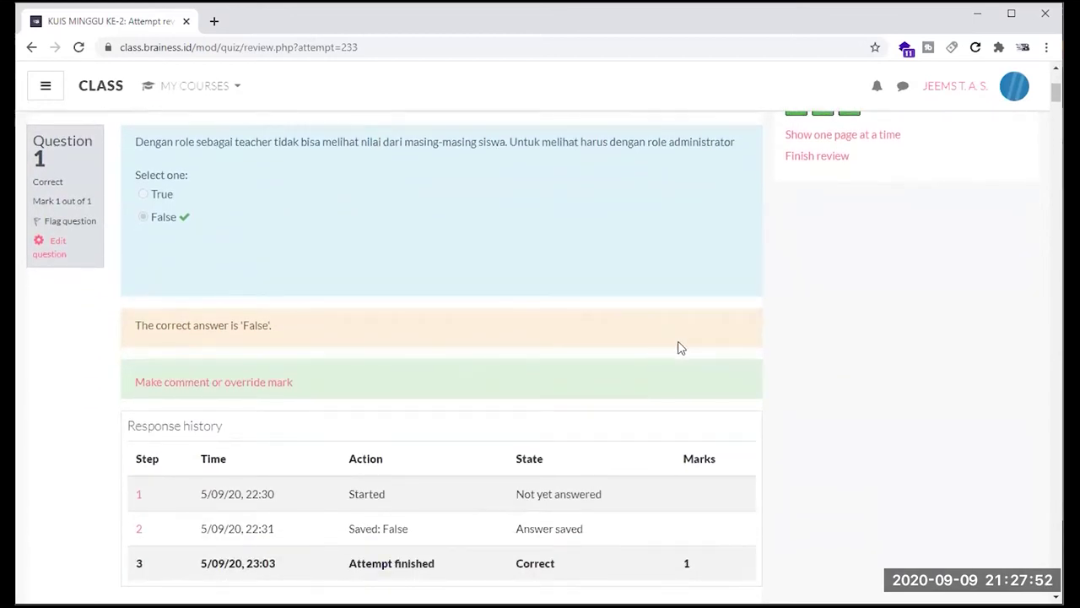
ctrl+scroll(681, 346, up, 3)
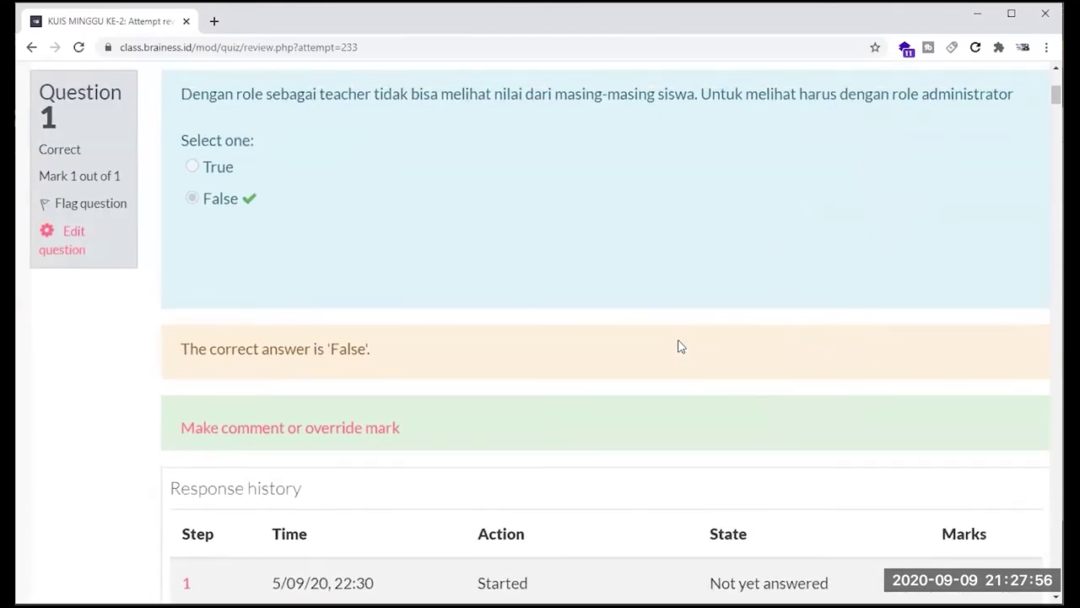
ctrl+scroll(681, 347, down, 1)
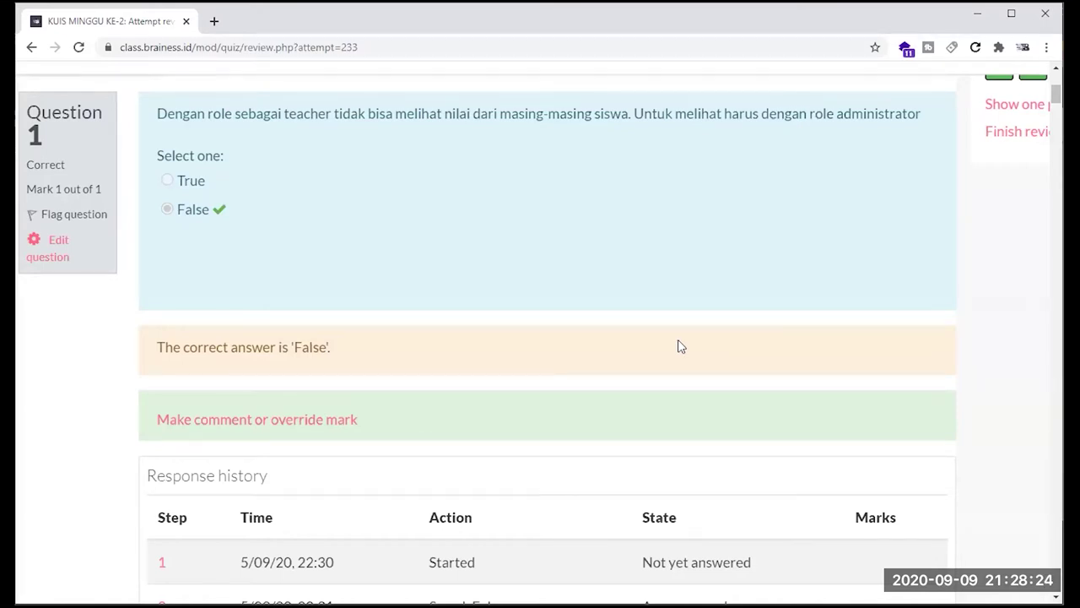
scroll(682, 339, down, 2)
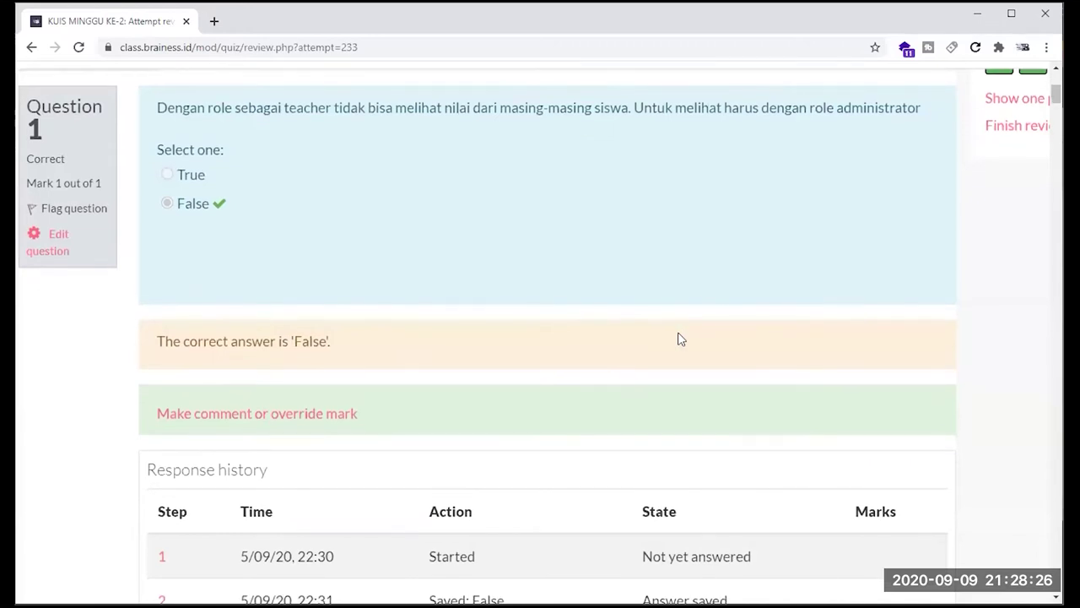
scroll(682, 340, down, 7)
scroll(682, 339, up, 1)
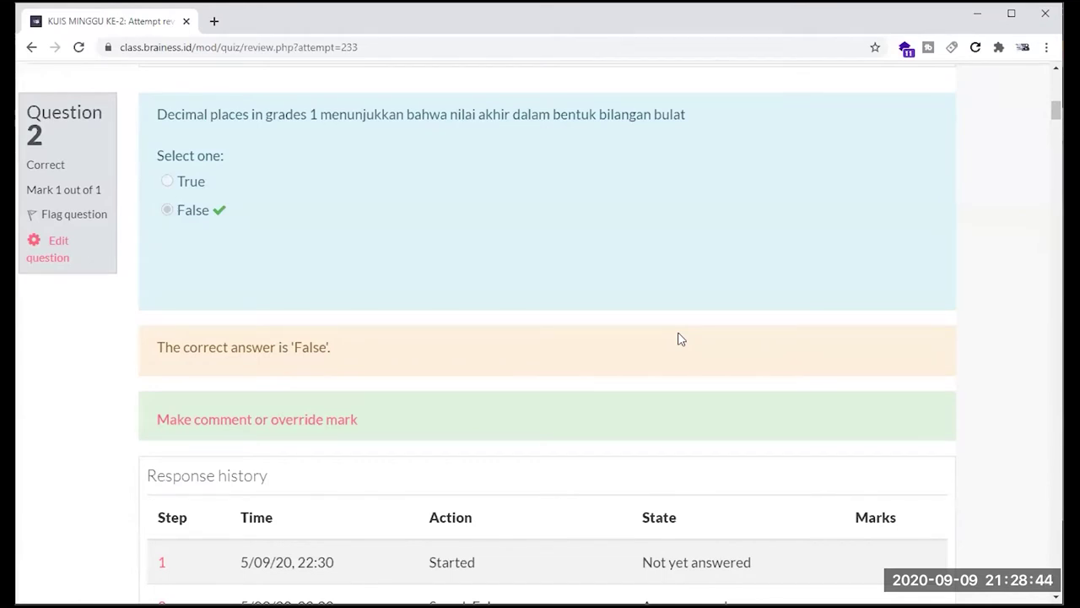
scroll(681, 338, down, 6)
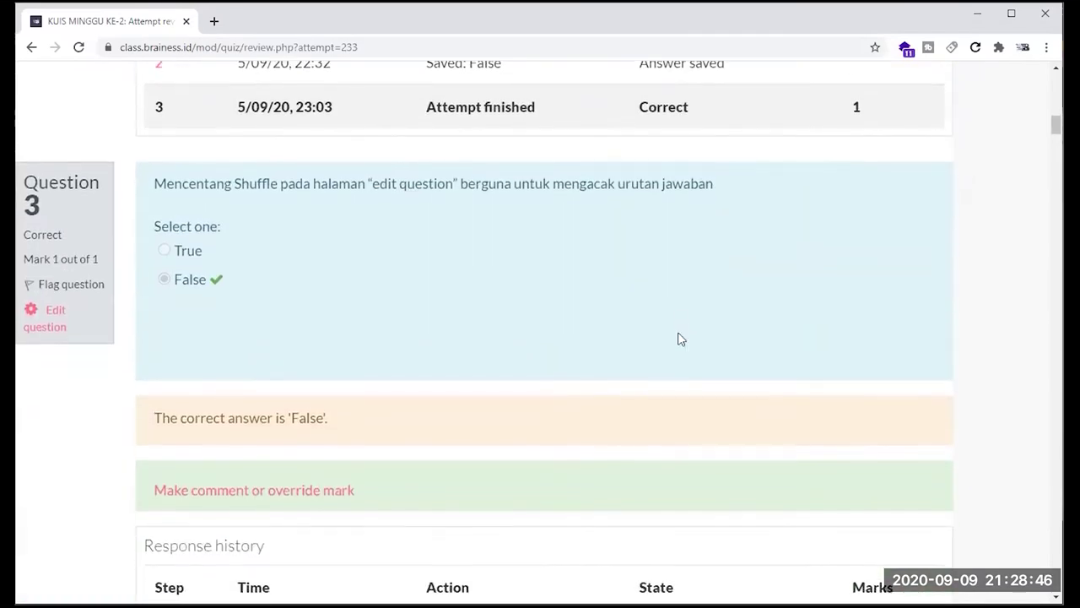
scroll(681, 338, left, 1)
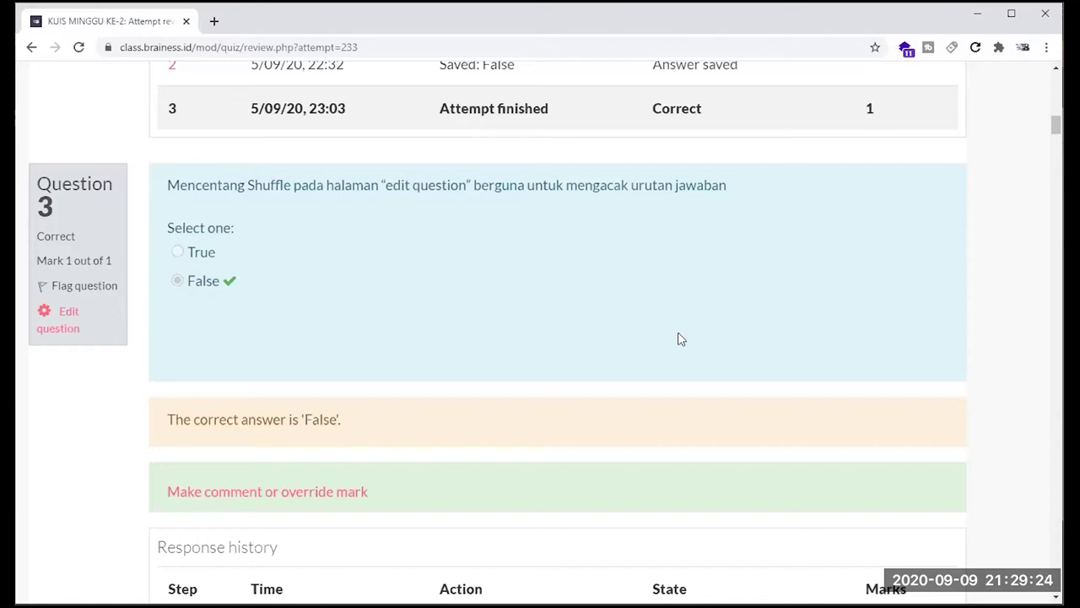
scroll(682, 339, down, 8)
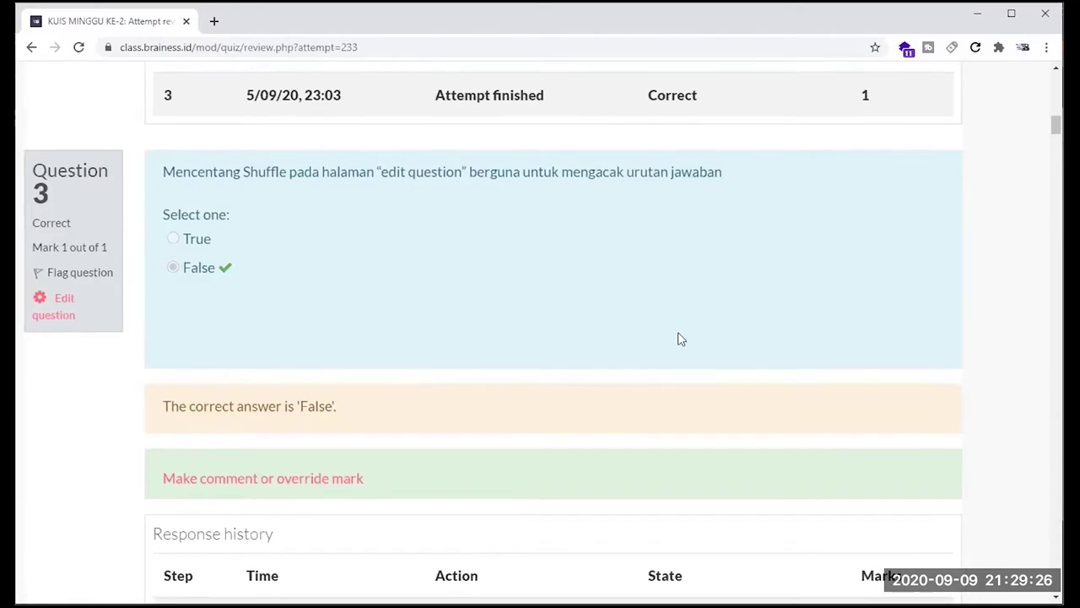
scroll(681, 338, down, 1)
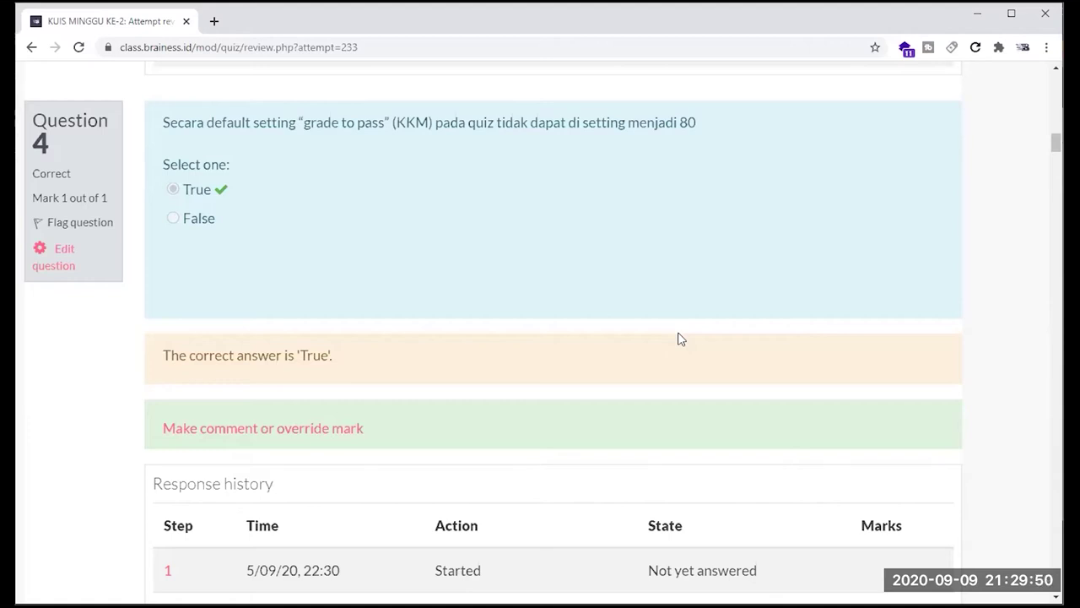
Step: Review questions 5 to 9, from restricted access to accepted file types, checking each response against the correct answer
scroll(681, 339, down, 7)
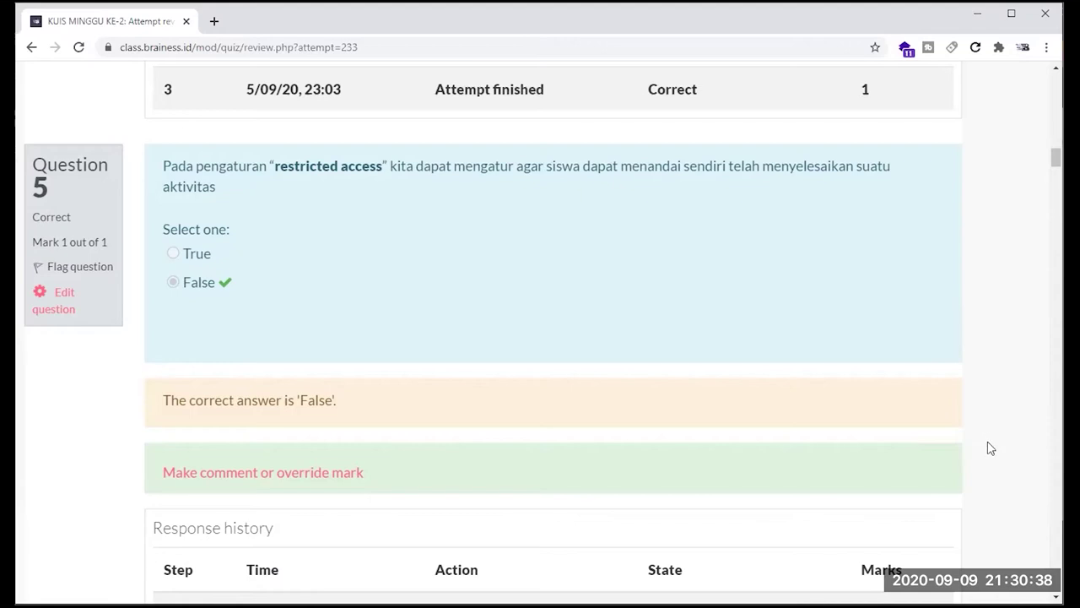
scroll(991, 440, down, 5)
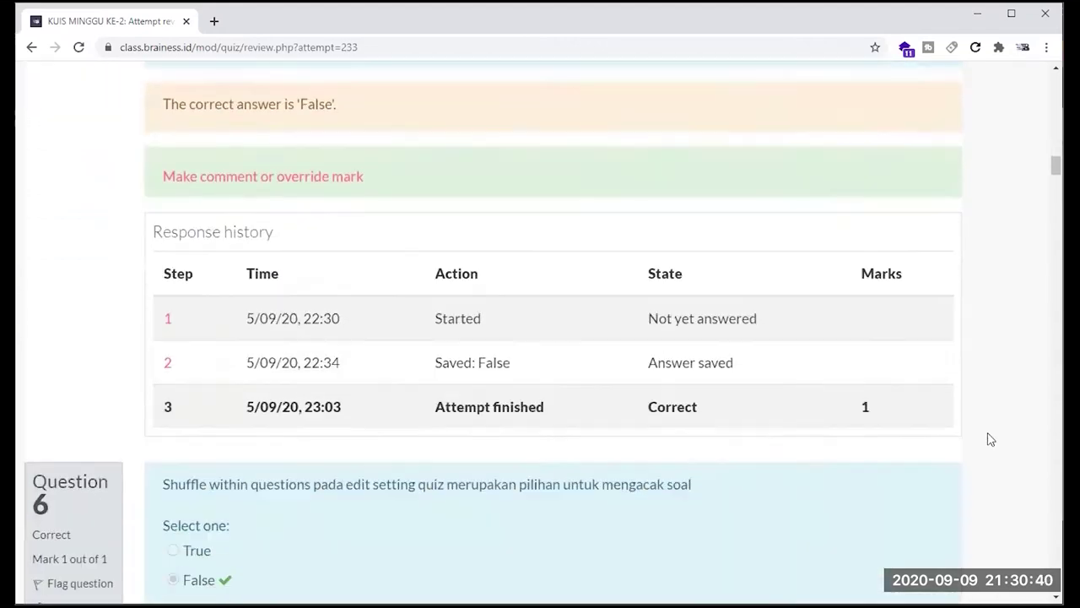
scroll(991, 440, down, 1)
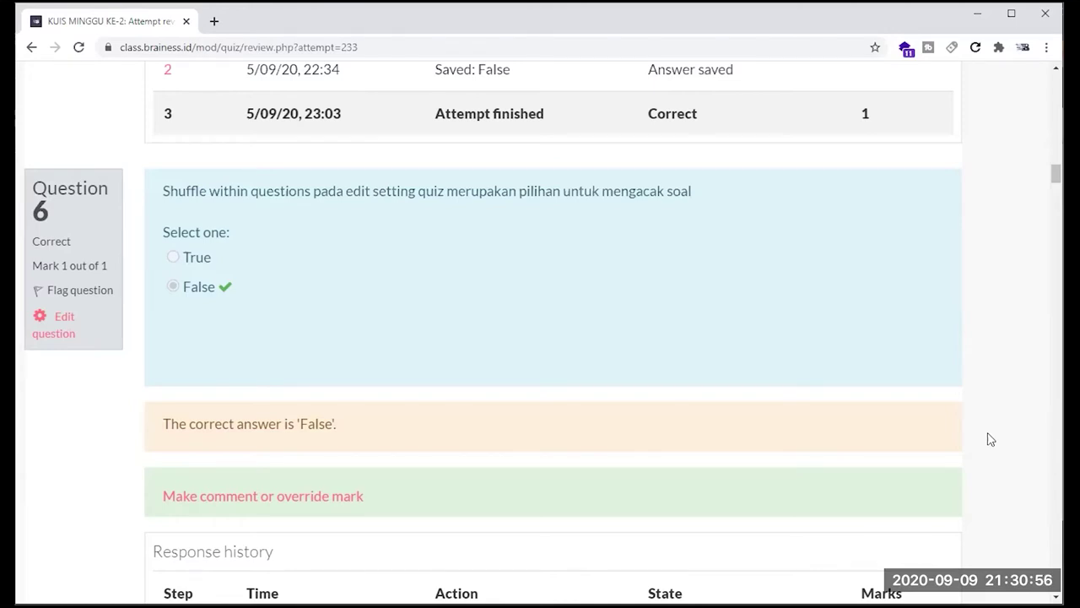
scroll(991, 439, down, 6)
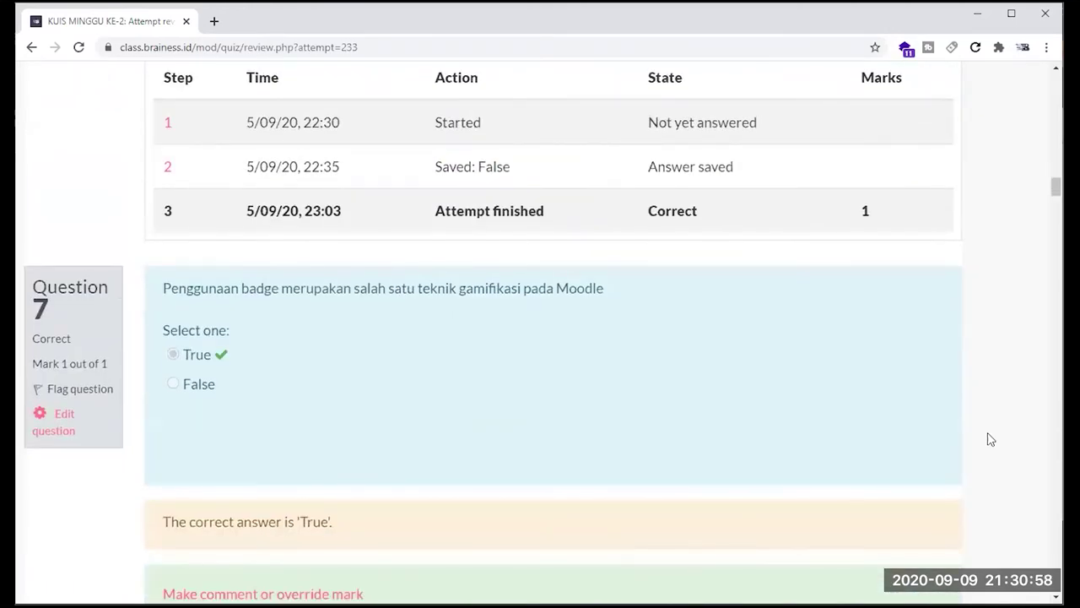
scroll(991, 439, down, 1)
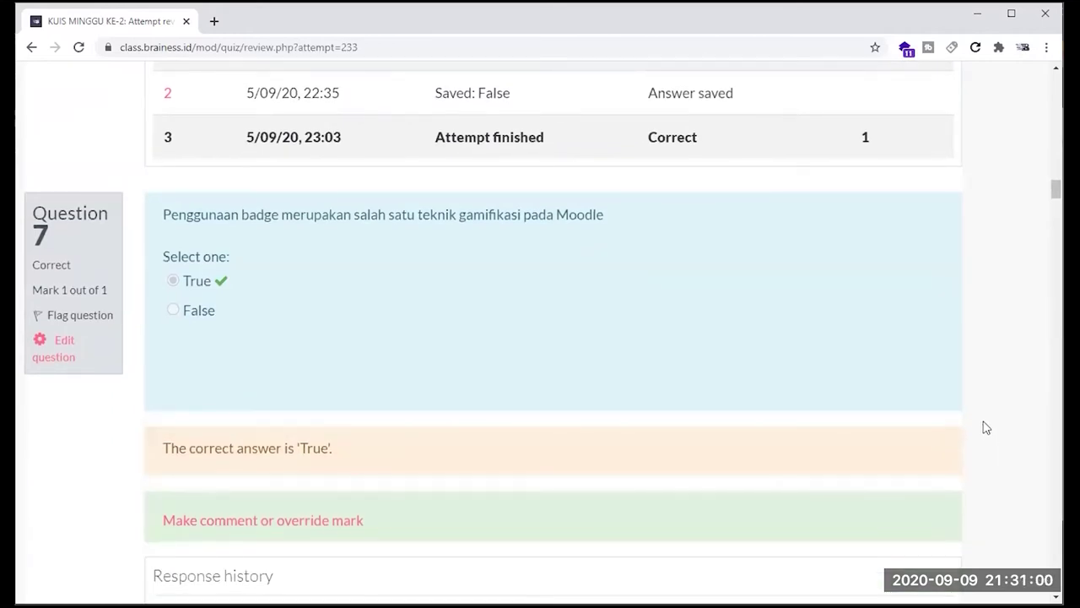
scroll(986, 428, down, 1)
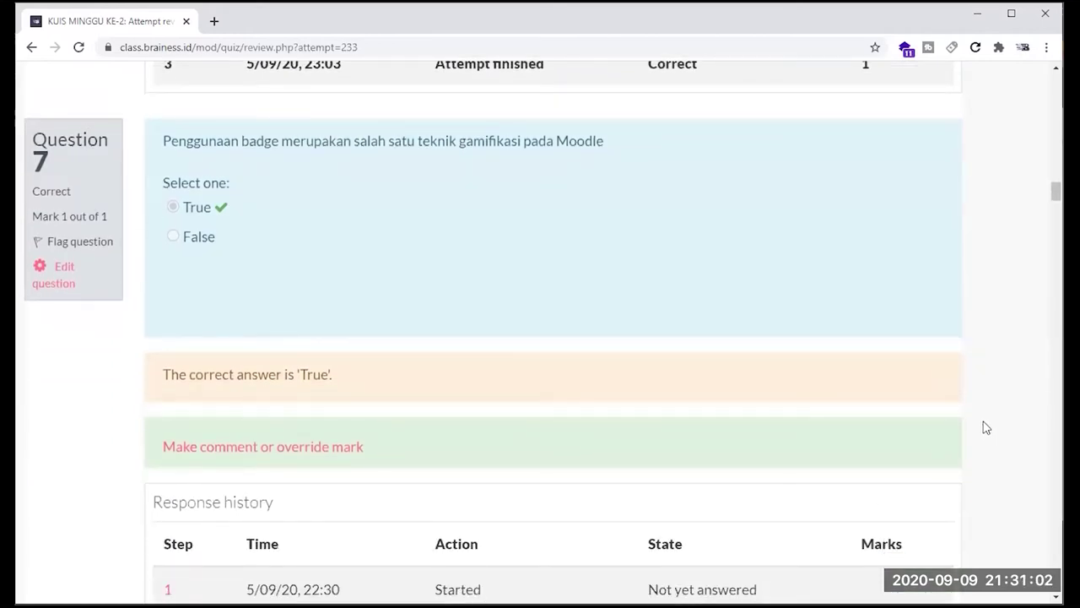
scroll(986, 428, down, 4)
scroll(986, 428, down, 3)
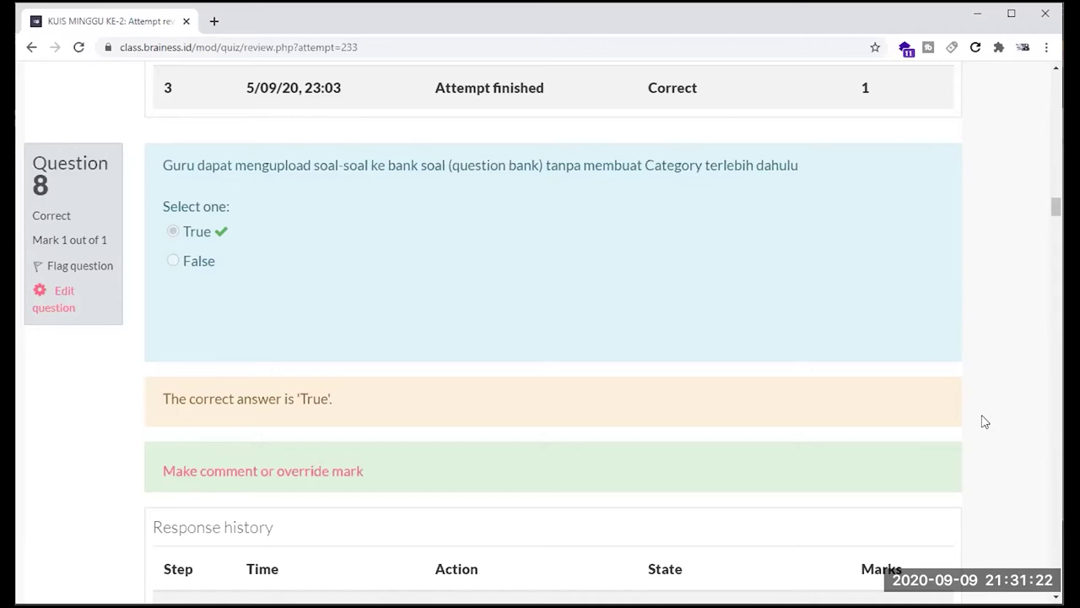
scroll(984, 422, down, 3)
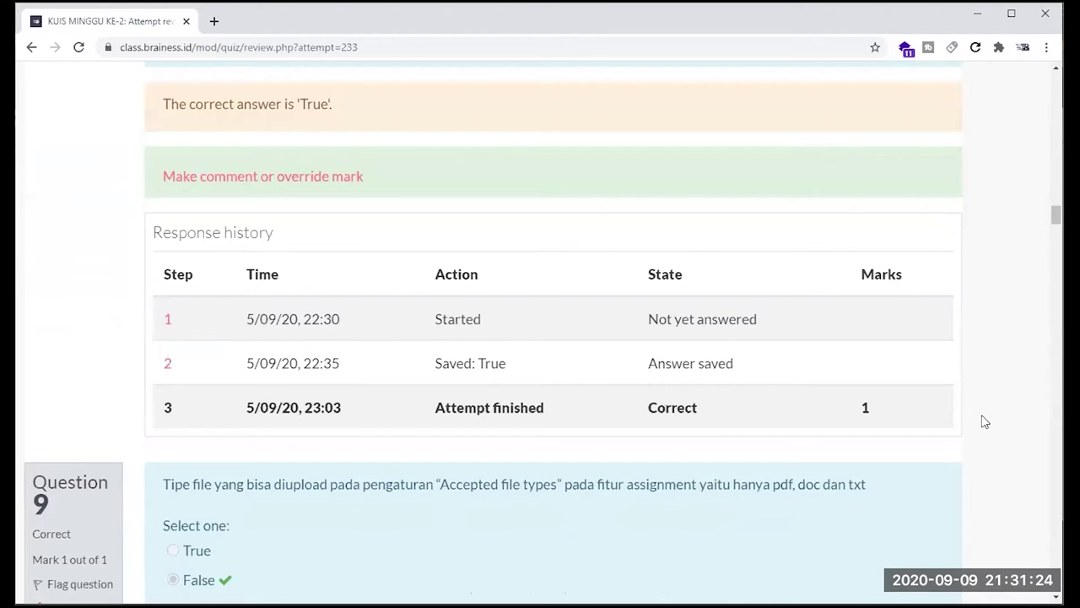
scroll(984, 422, down, 3)
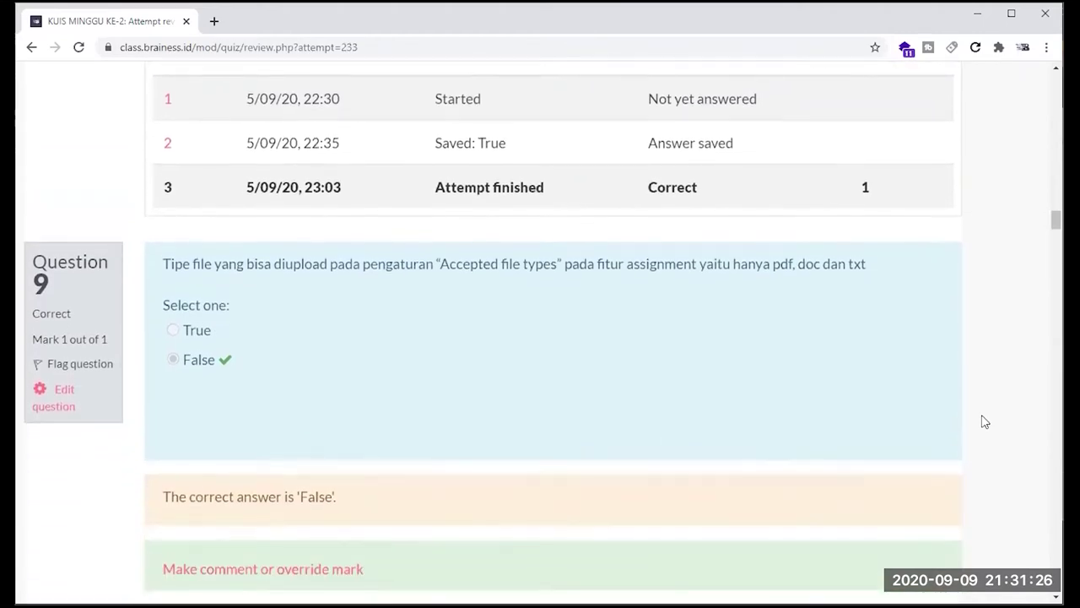
scroll(984, 422, down, 1)
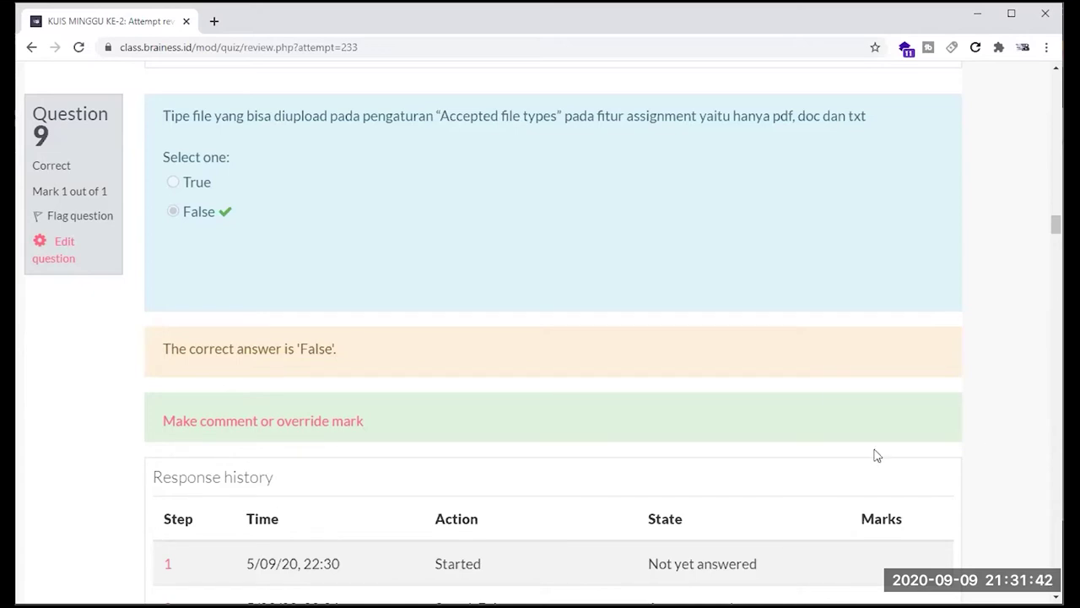
Step: Review questions 10 to 14, from the assignment due date to the cut-off setting, checking each response against the correct answer
scroll(808, 403, down, 7)
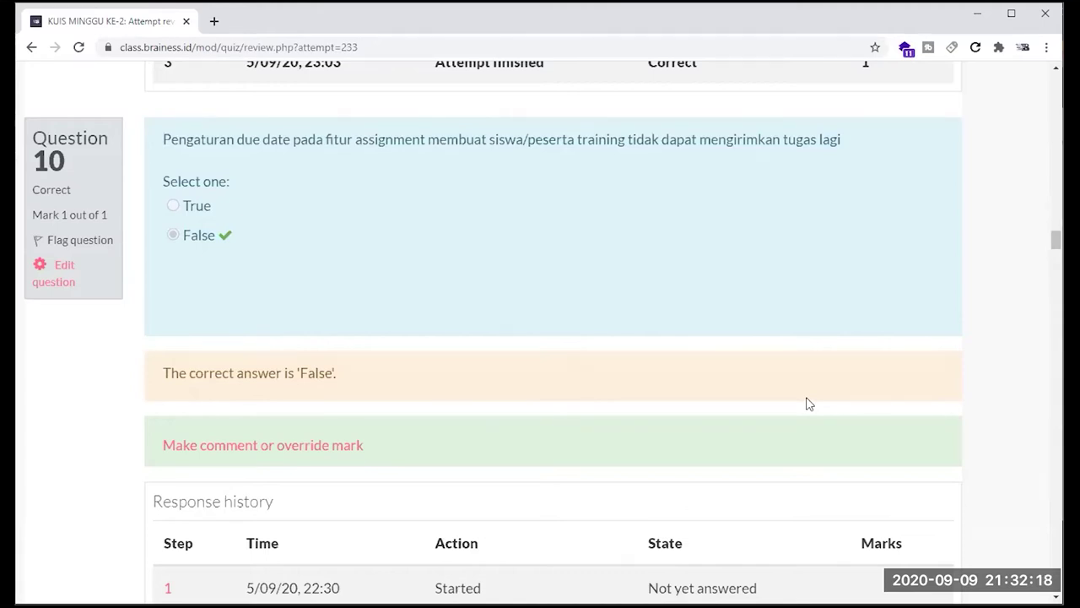
scroll(808, 403, down, 1)
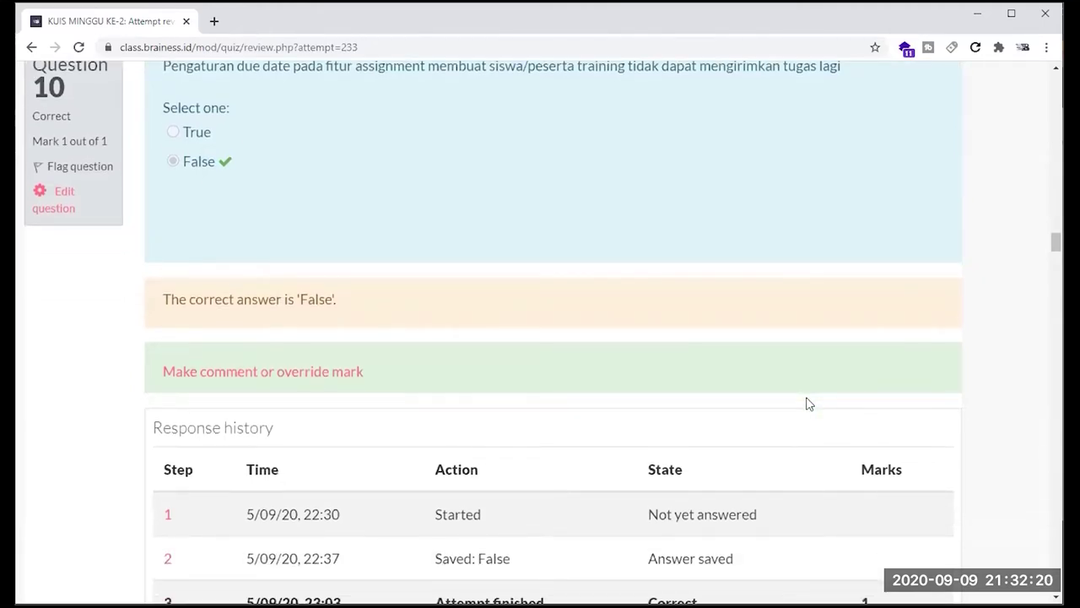
scroll(808, 403, down, 5)
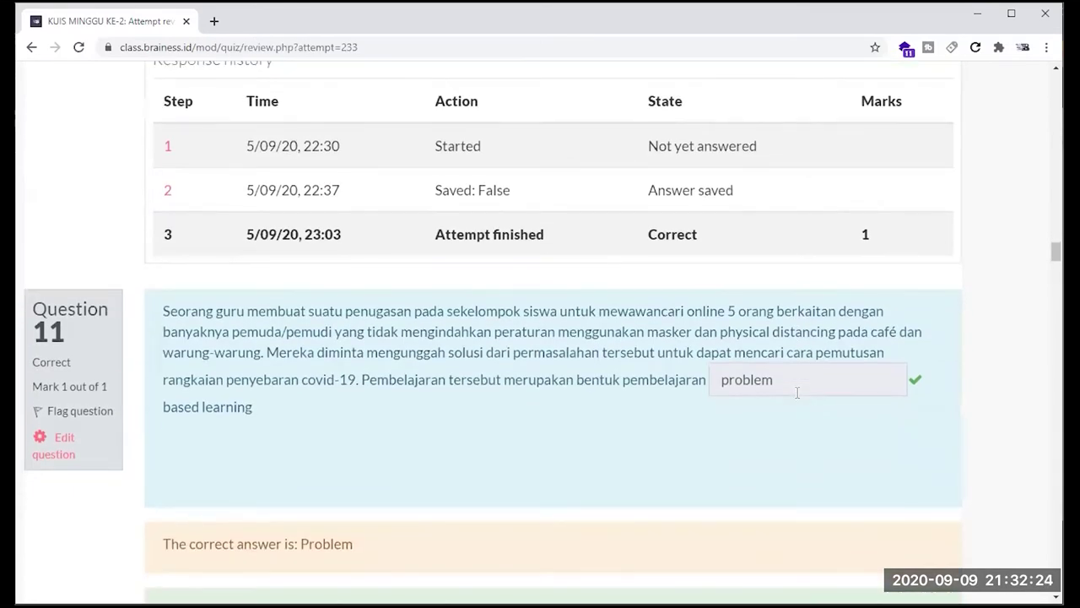
scroll(798, 395, down, 1)
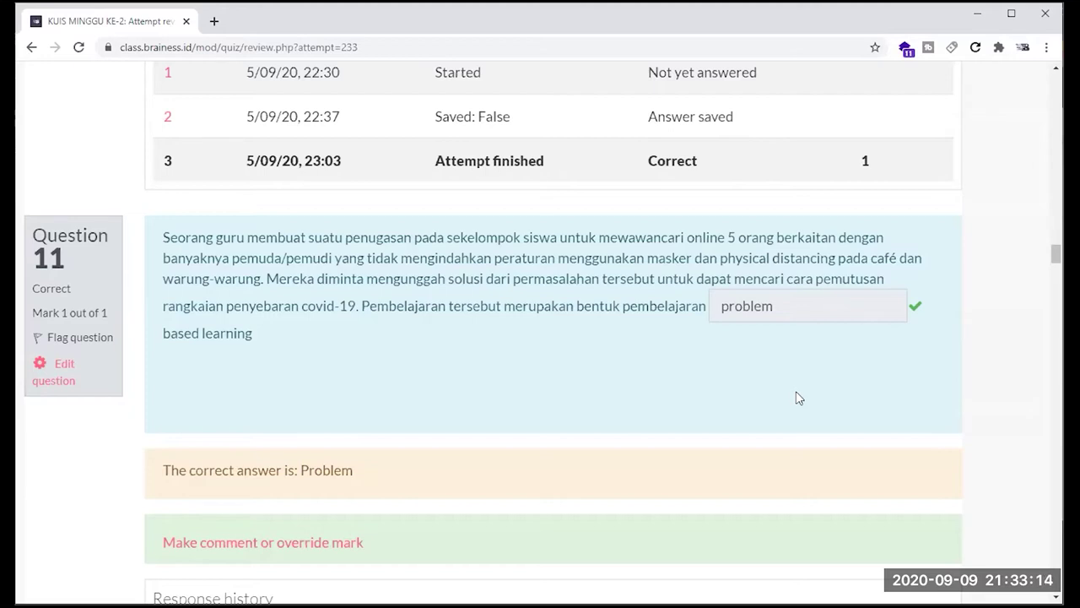
scroll(799, 398, down, 1)
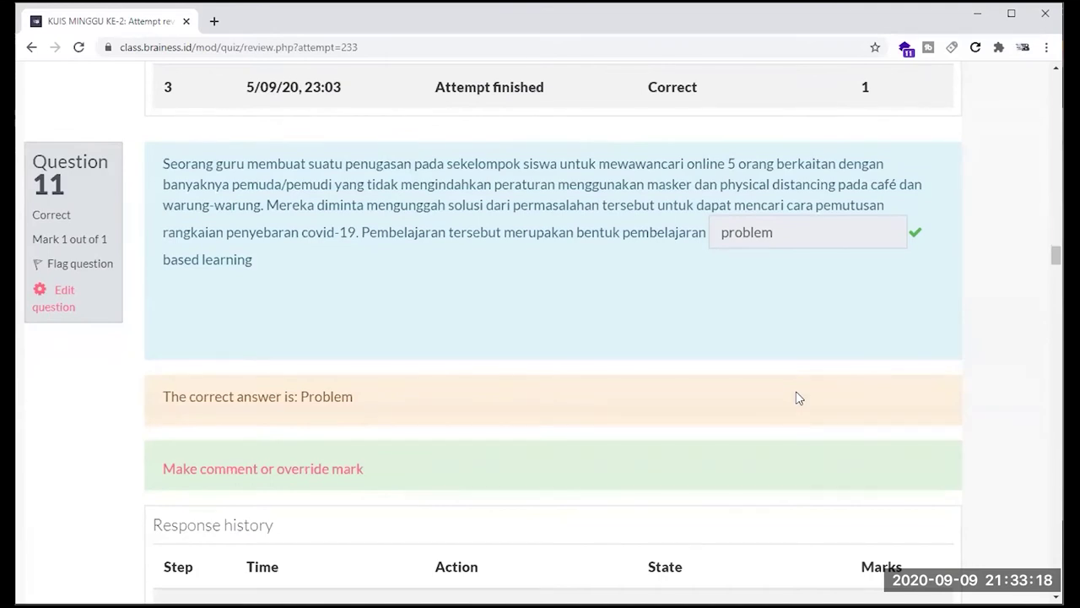
scroll(798, 397, down, 6)
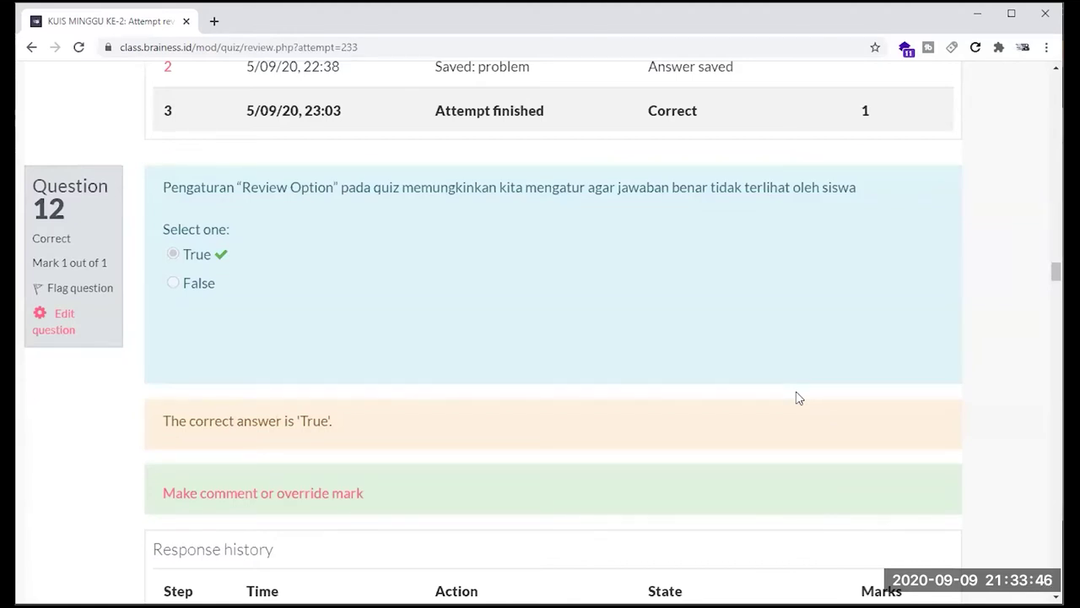
scroll(799, 397, down, 7)
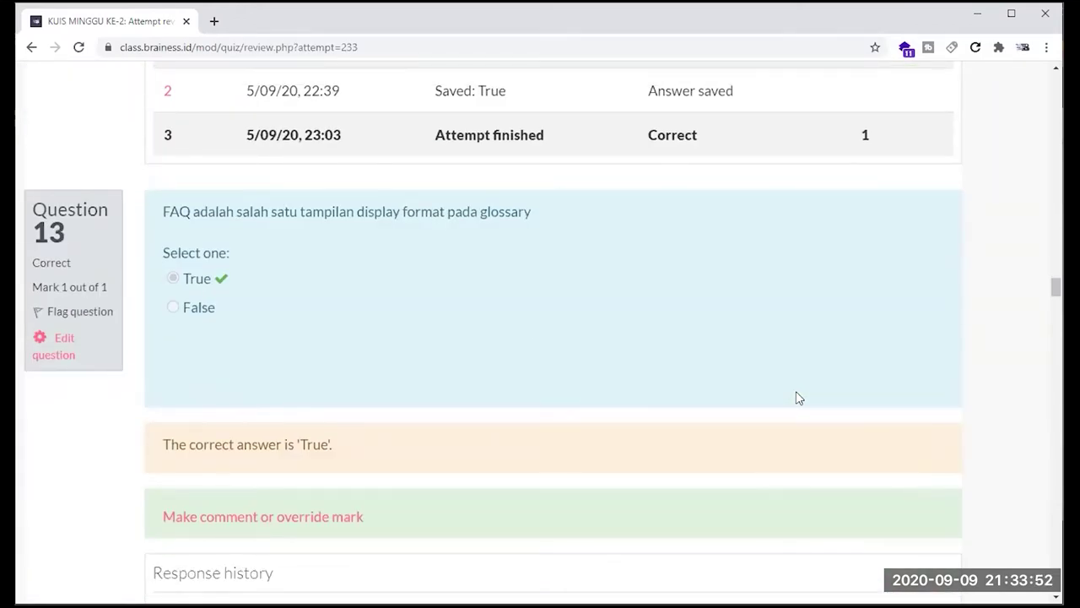
scroll(799, 398, down, 3)
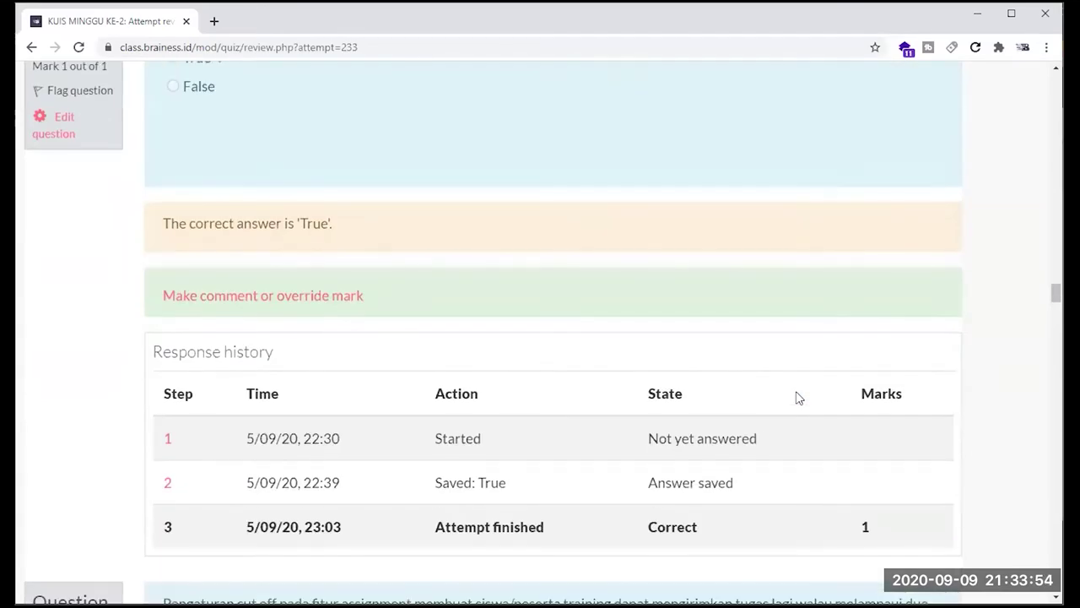
scroll(799, 397, down, 5)
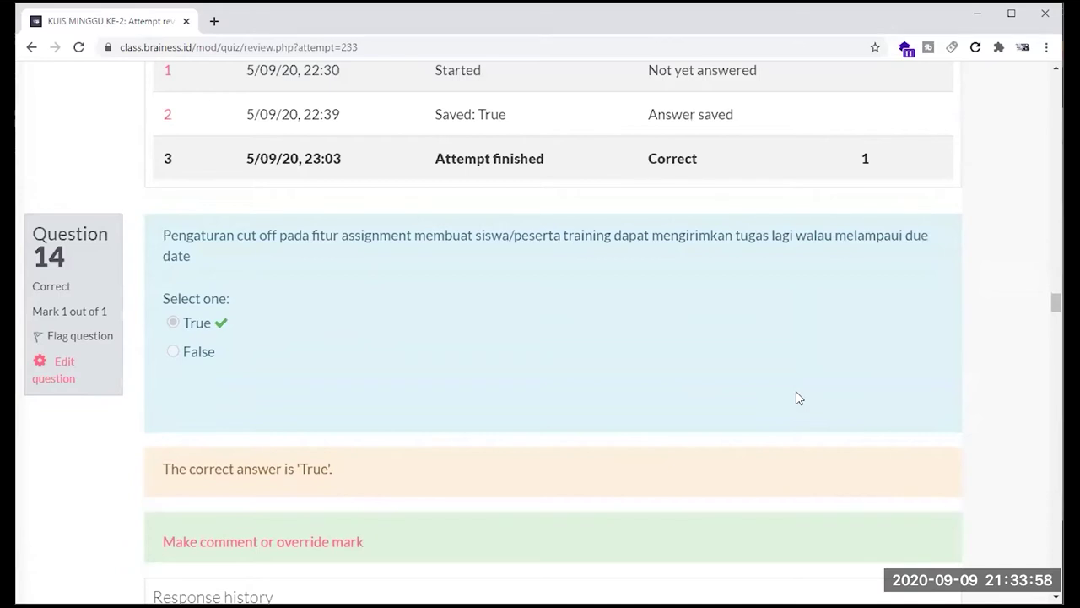
scroll(800, 398, down, 1)
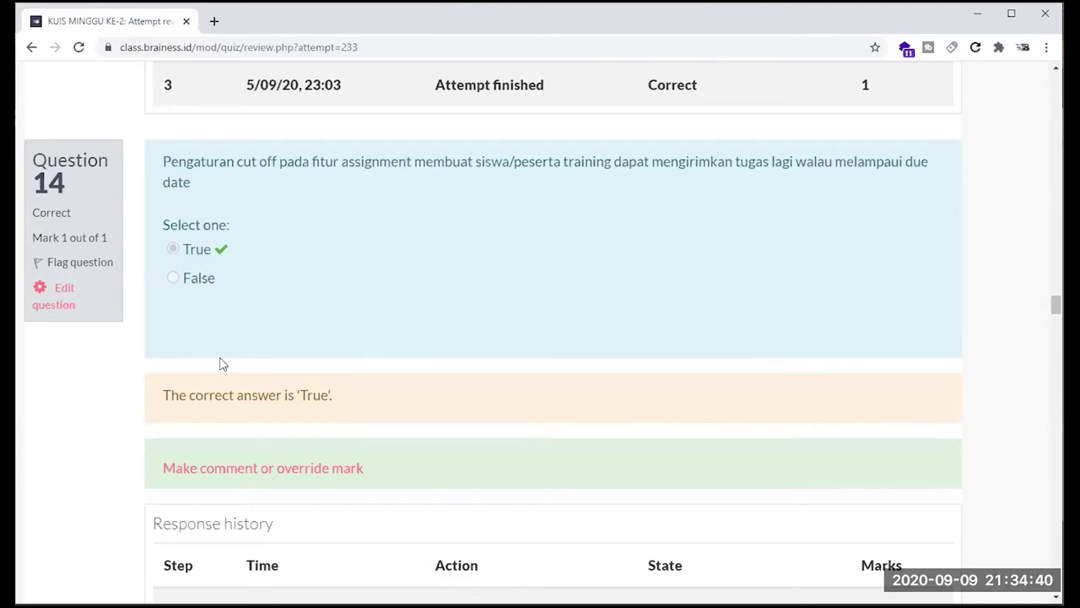
Step: Open the editing form of question 14, about the assignment cut-off setting, in a separate browser tab while keeping the attempt review displayed
scroll(222, 364, down, 5)
scroll(222, 365, up, 5)
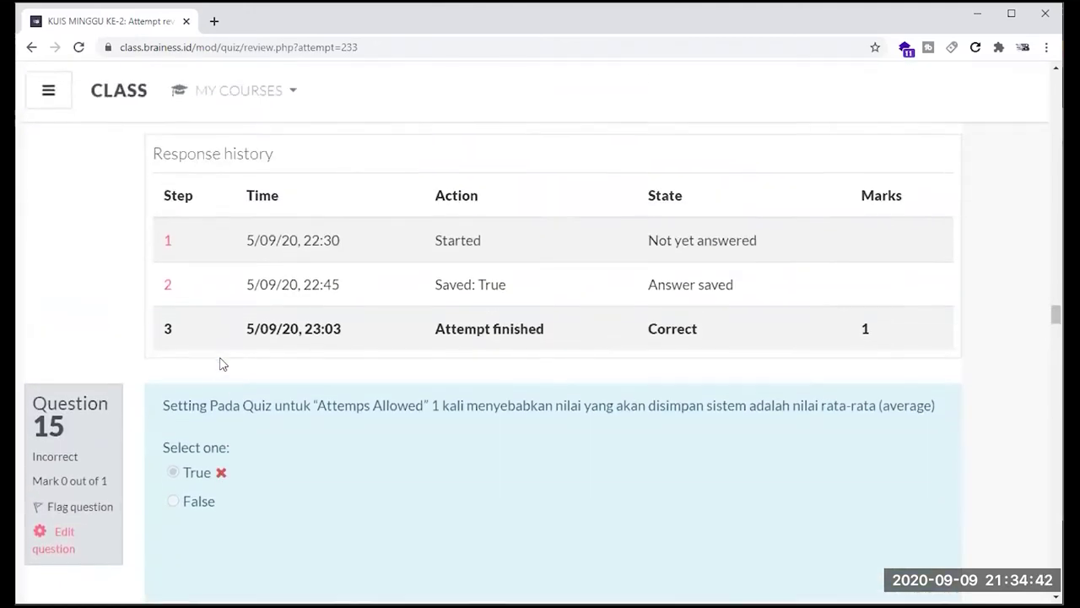
scroll(222, 364, down, 1)
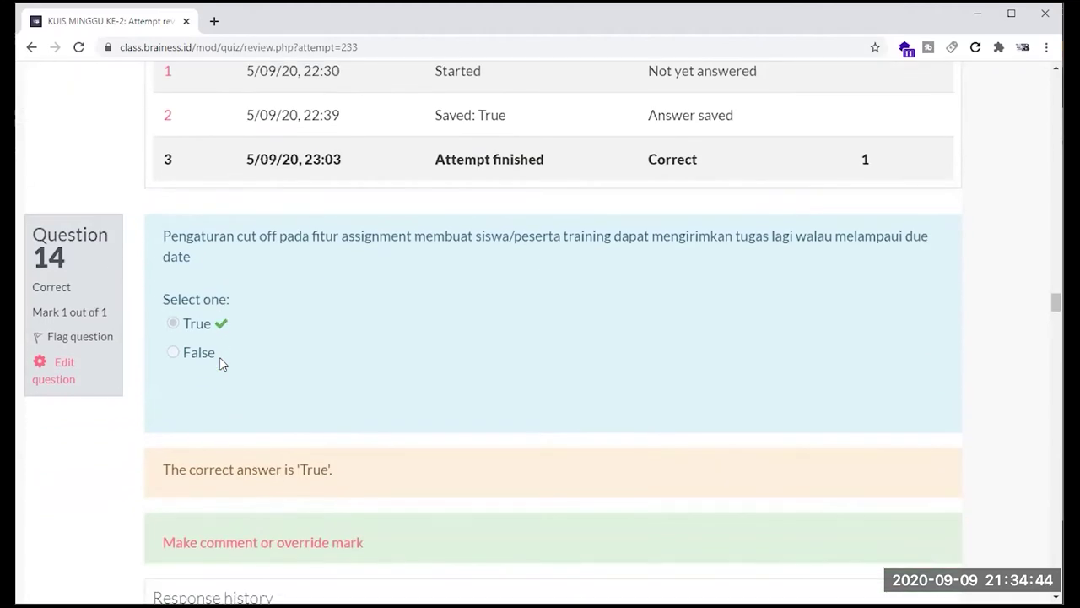
middle_click(61, 365)
scroll(200, 422, down, 1)
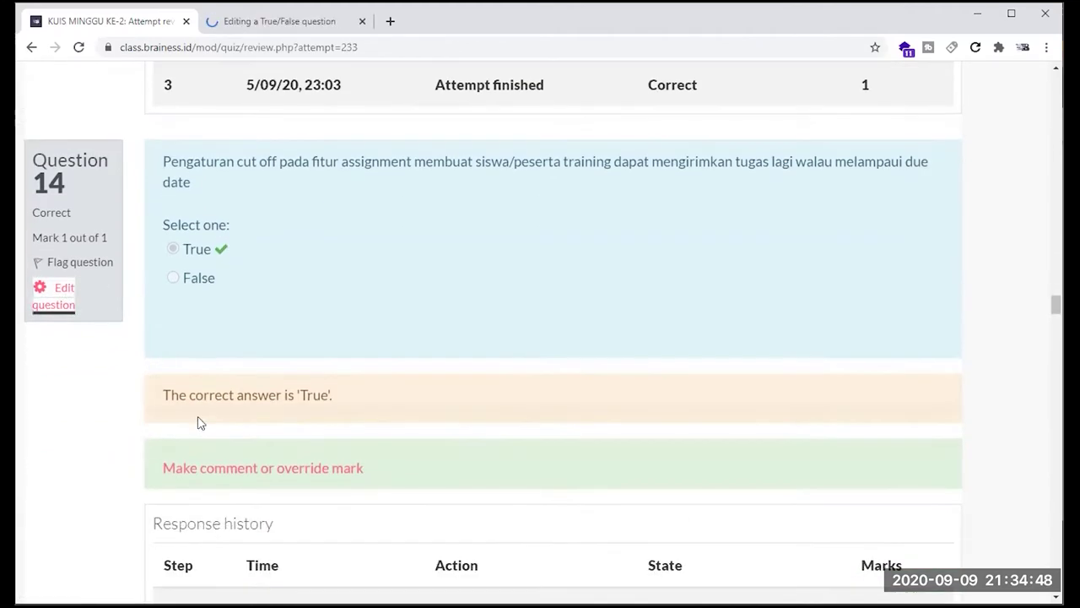
Step: Review questions 15 to 20, from the attempts allowed setting to the quiz time limit, checking each response against the correct answer
scroll(198, 418, down, 8)
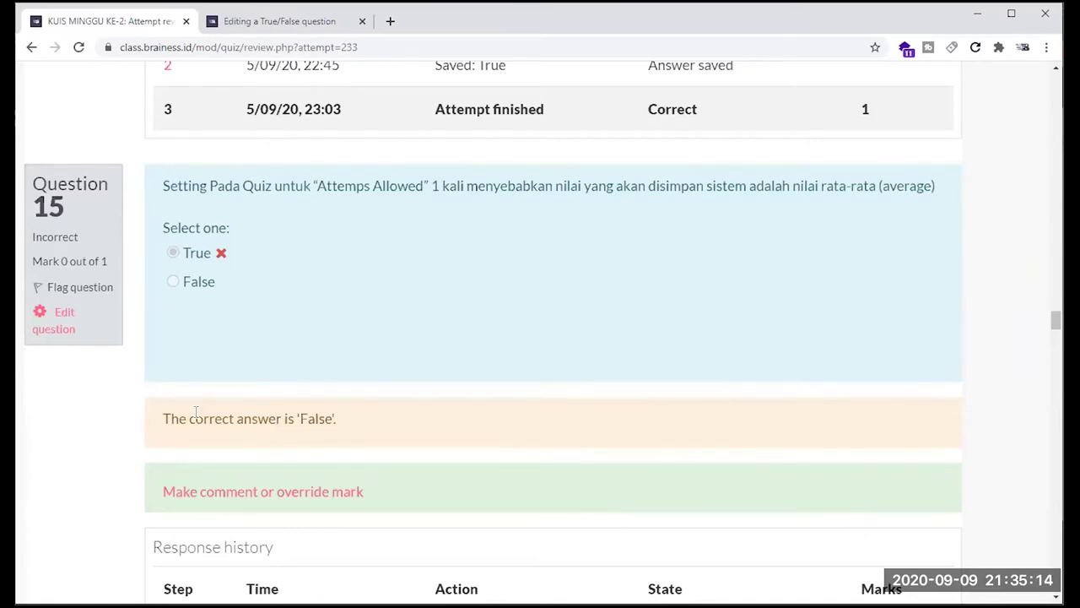
scroll(195, 410, down, 5)
scroll(195, 408, down, 3)
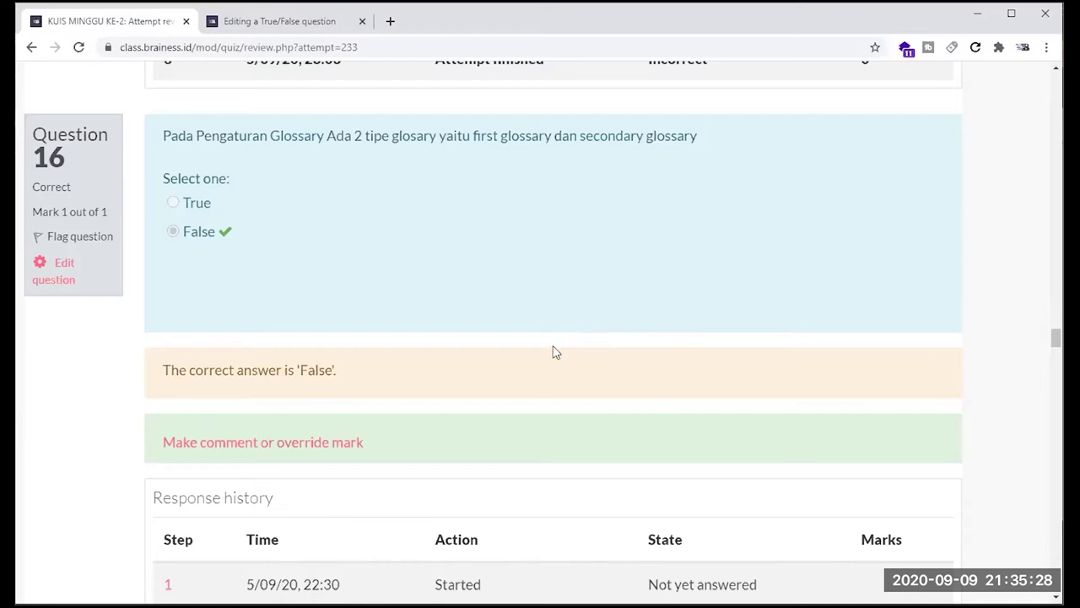
scroll(549, 344, down, 1)
scroll(549, 344, down, 6)
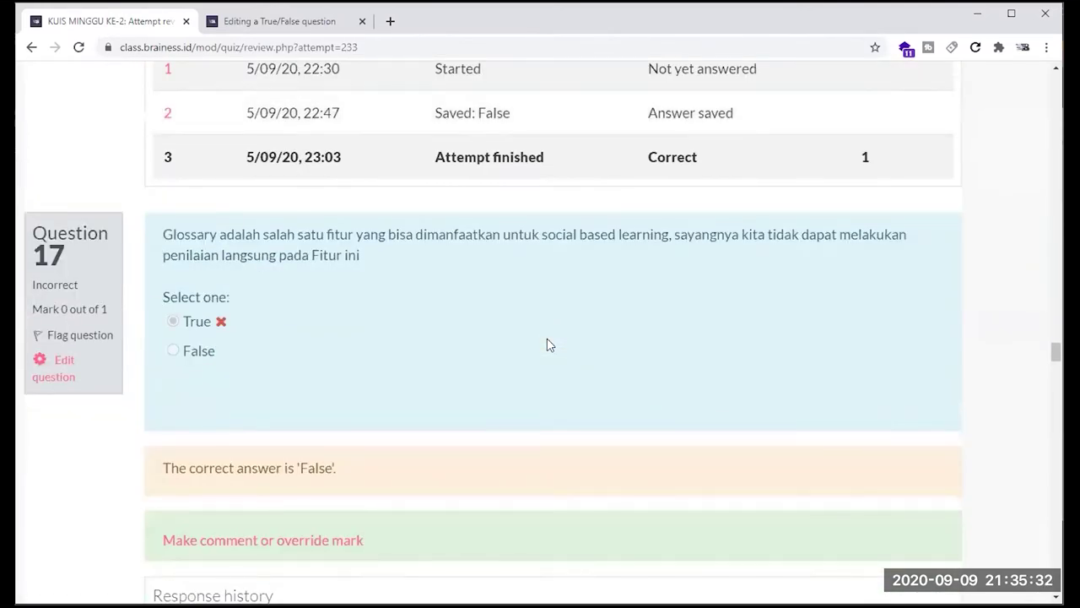
scroll(549, 345, down, 1)
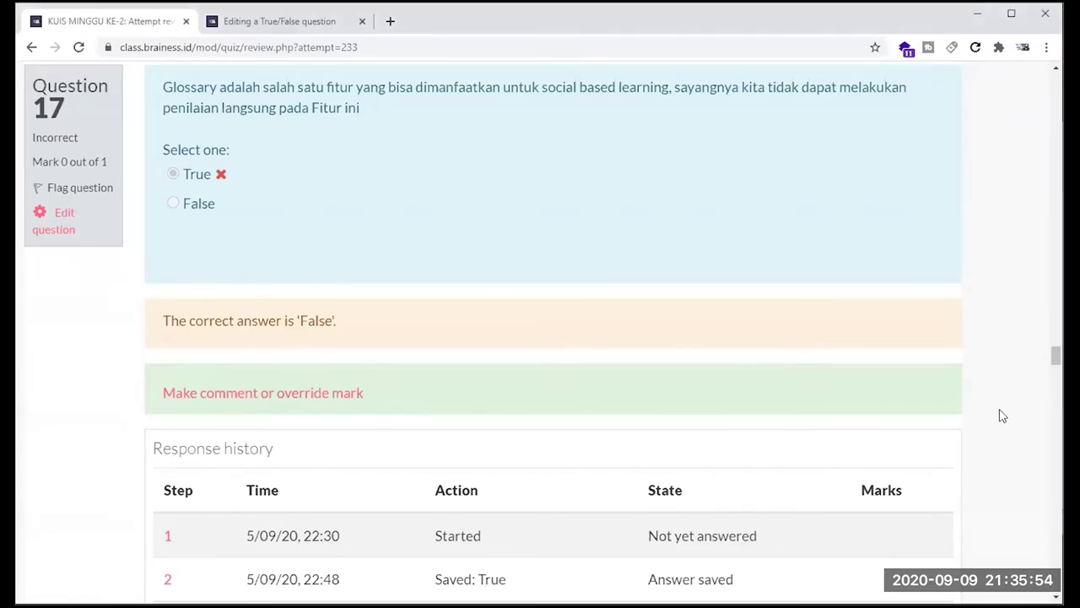
scroll(1002, 416, down, 6)
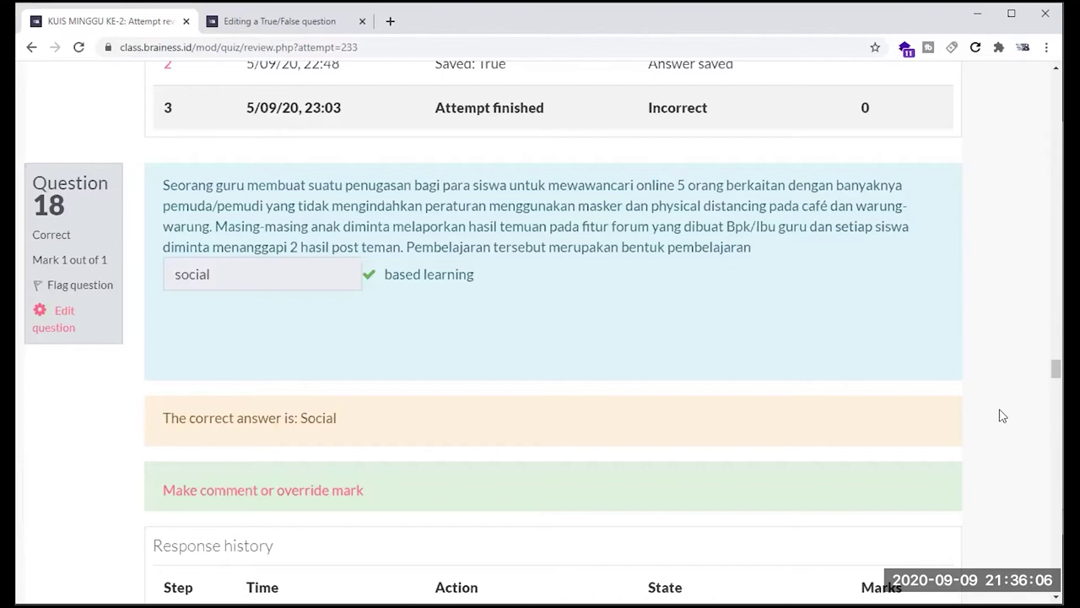
scroll(1001, 415, down, 7)
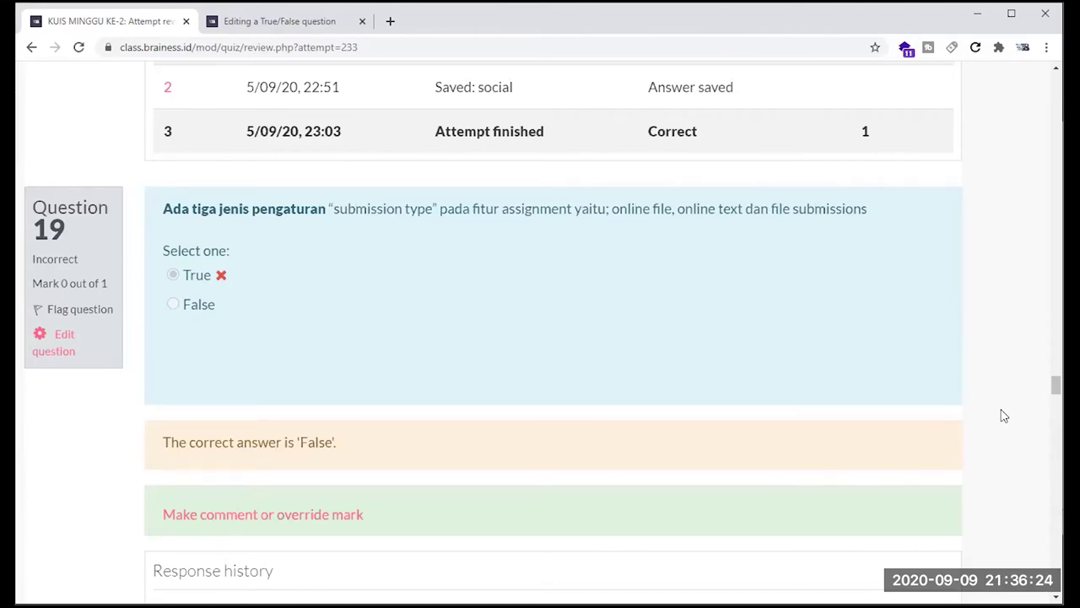
scroll(1004, 415, down, 7)
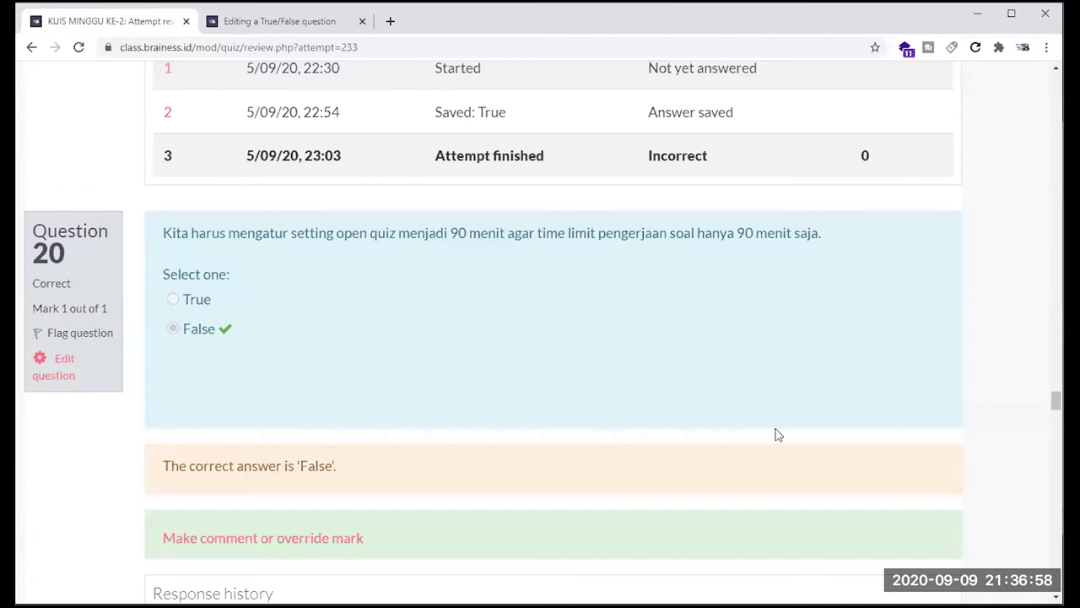
Step: Review questions 21 to 24, from quiz repagination to the collaborative glossary dictionary, checking each response against the correct answer
scroll(773, 447, down, 5)
scroll(894, 404, down, 1)
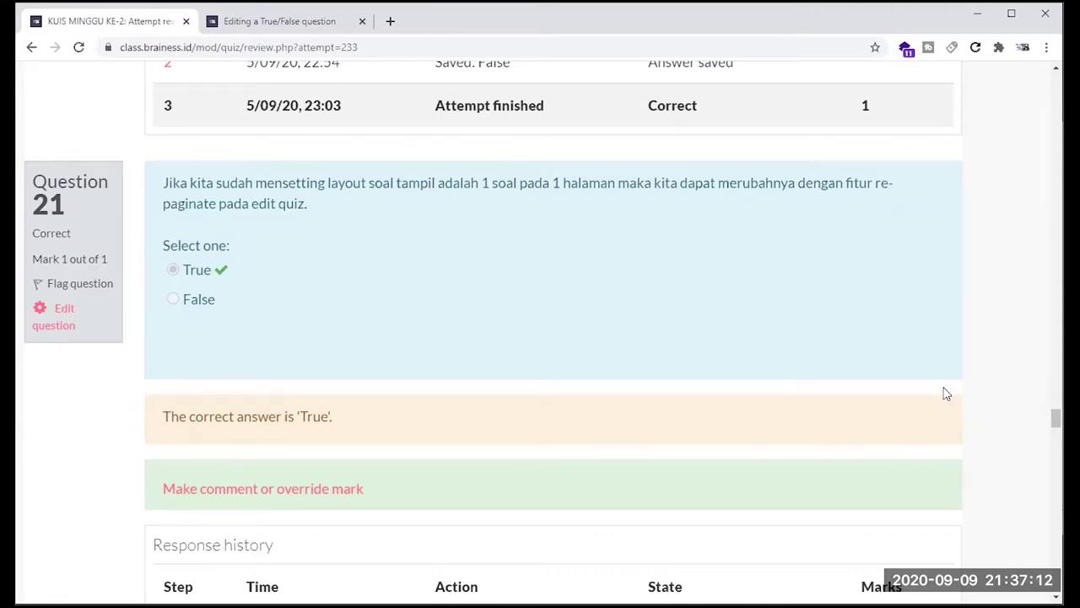
scroll(946, 394, down, 6)
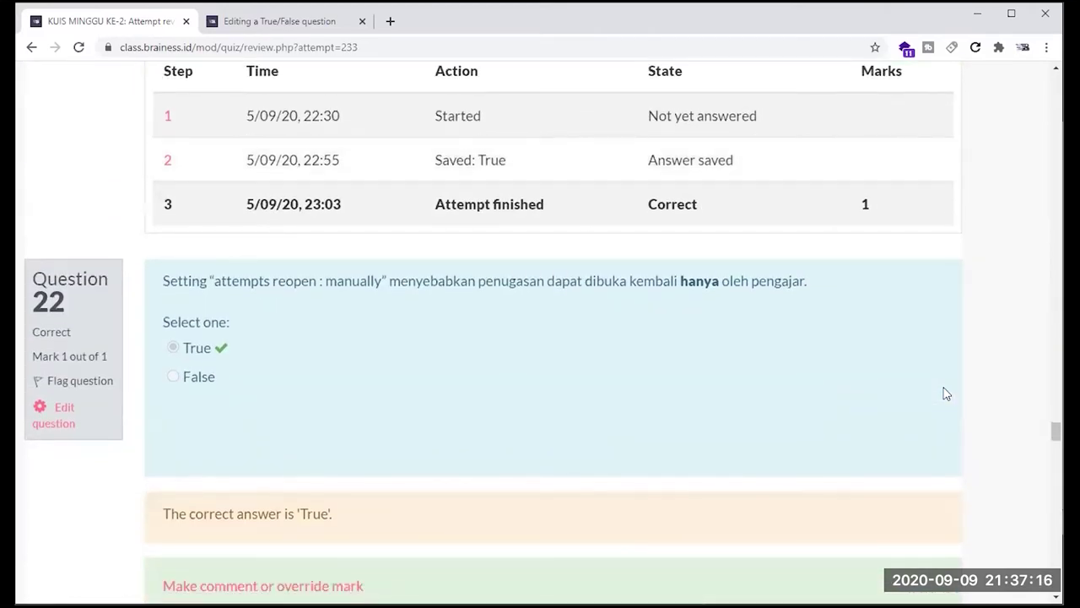
scroll(946, 393, down, 1)
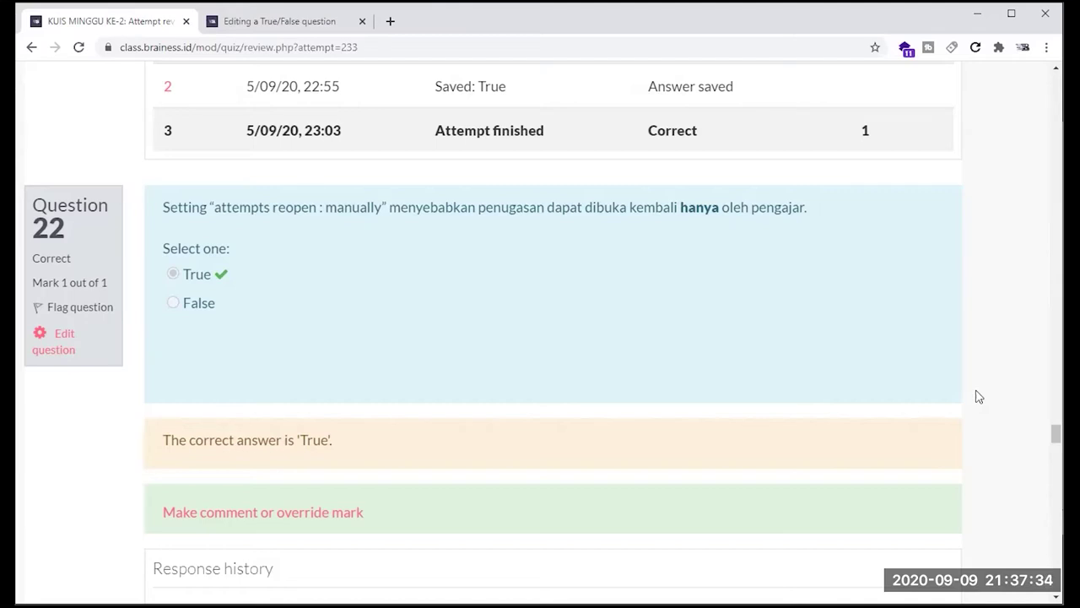
scroll(979, 396, down, 1)
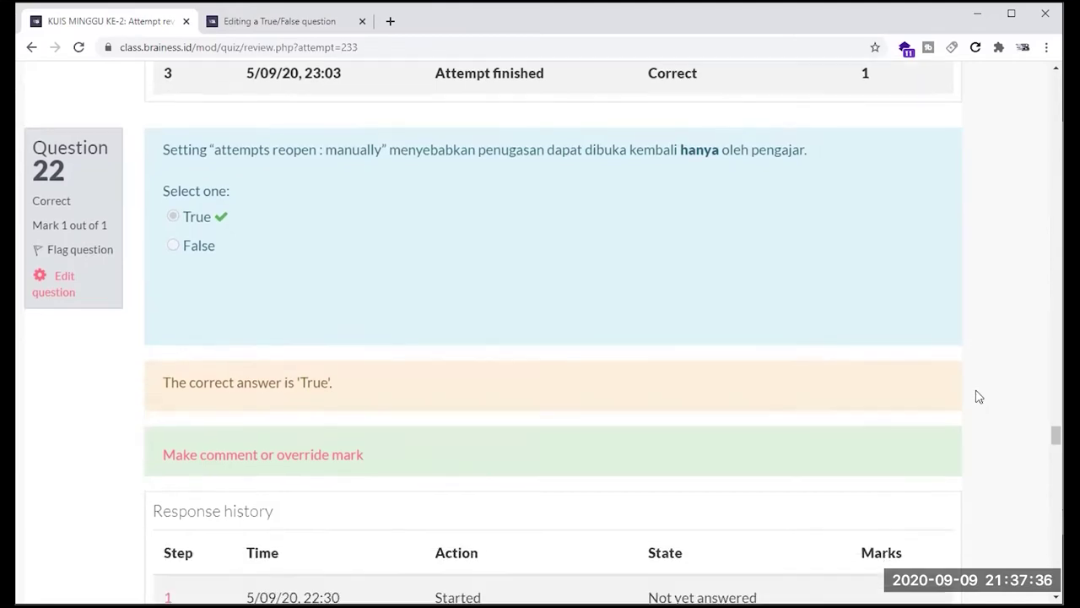
scroll(979, 396, down, 1)
scroll(979, 397, up, 1)
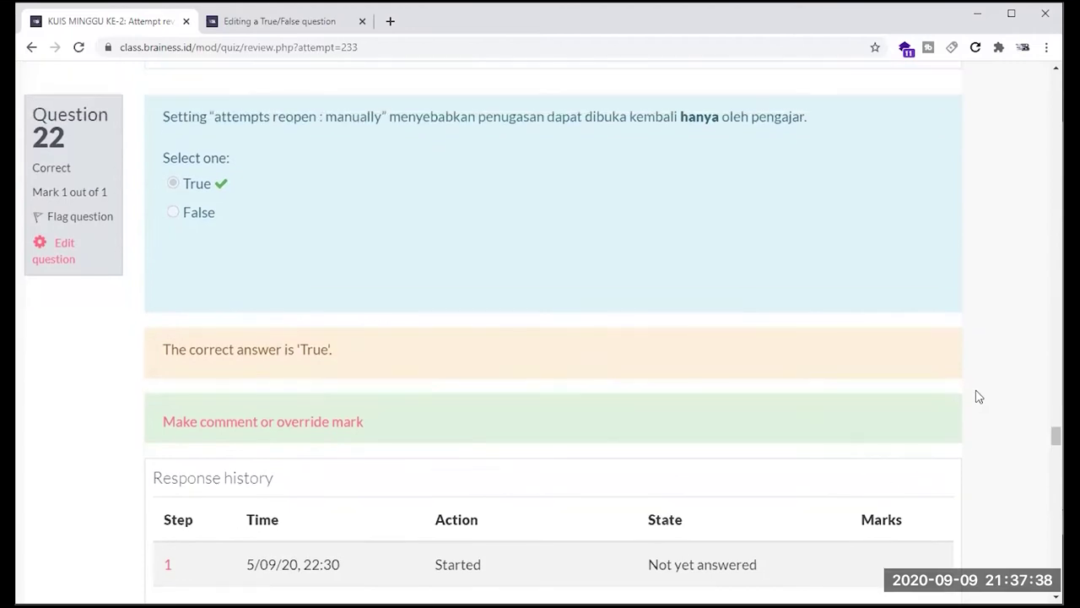
scroll(979, 397, down, 4)
scroll(980, 396, down, 5)
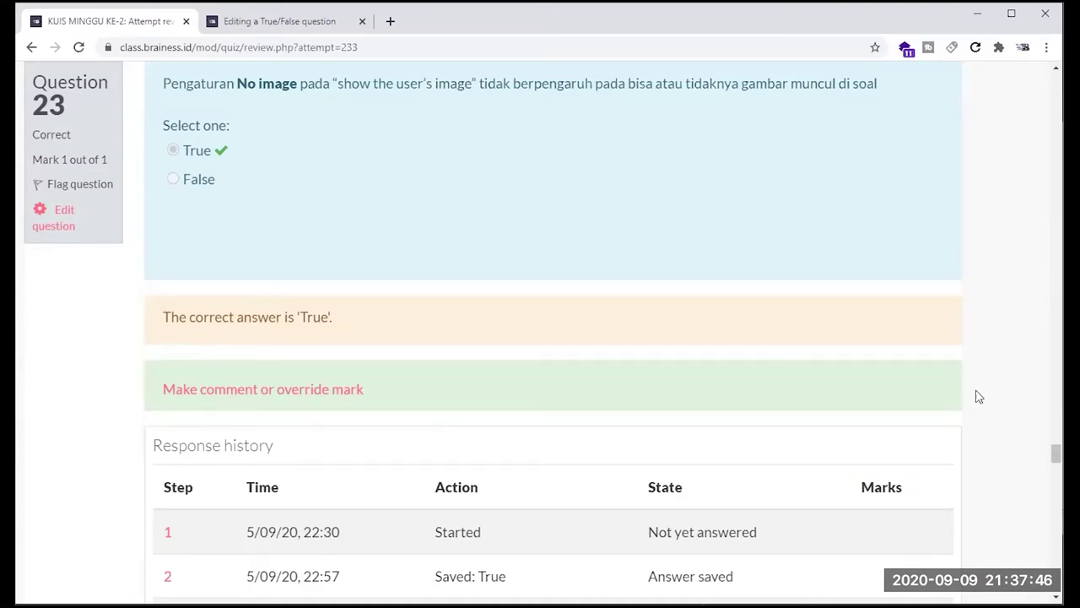
scroll(978, 397, down, 5)
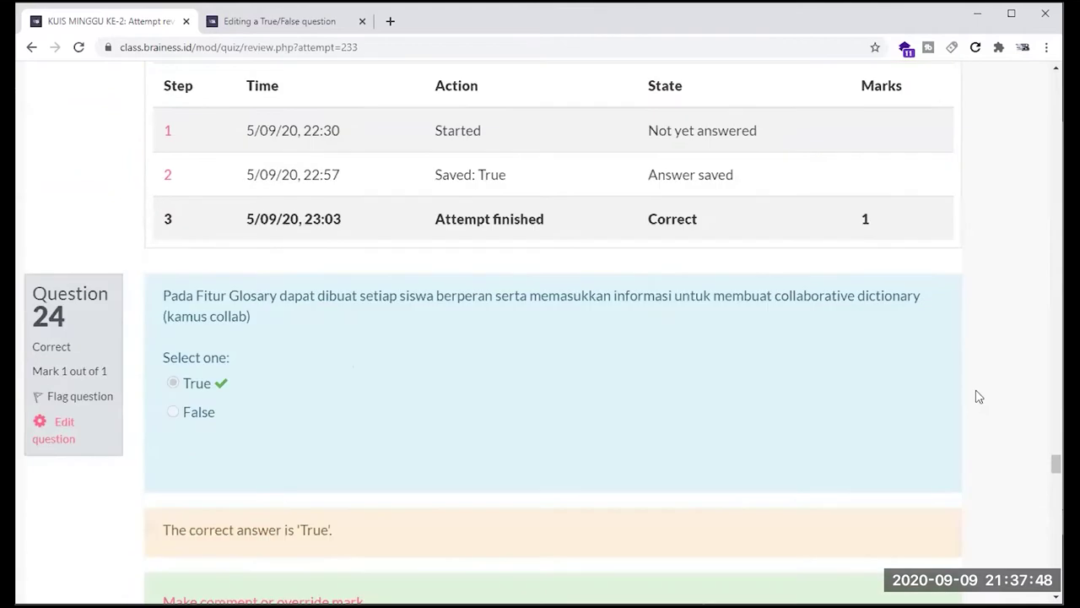
scroll(977, 397, down, 2)
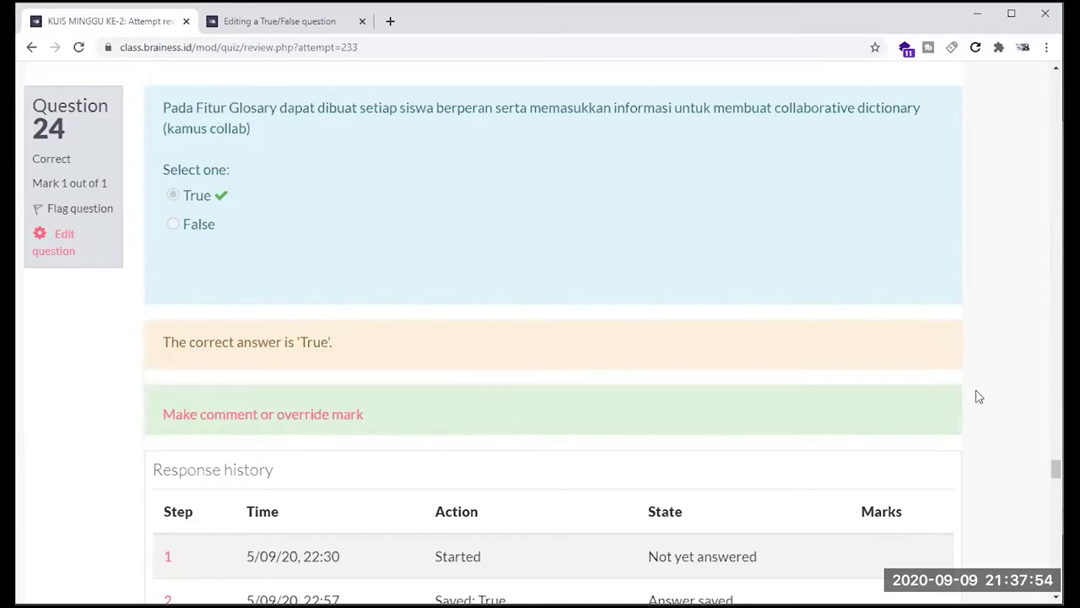
Step: Review questions 25 to 27, covering glossary printing, forum communication and the chat feature, checking each response against the correct answer
scroll(980, 397, down, 6)
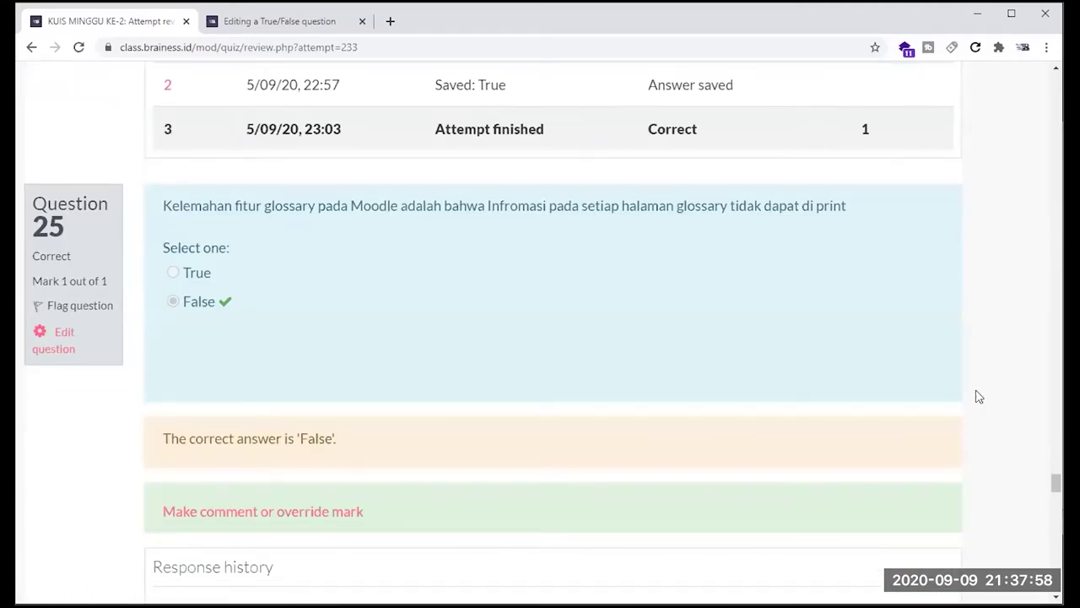
scroll(979, 396, down, 1)
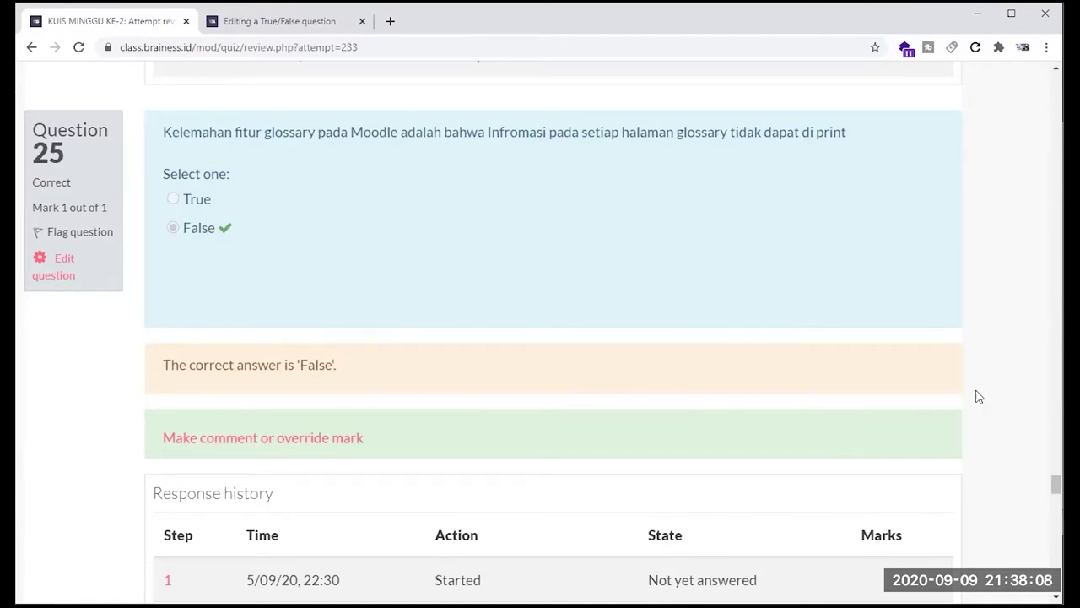
scroll(978, 397, down, 4)
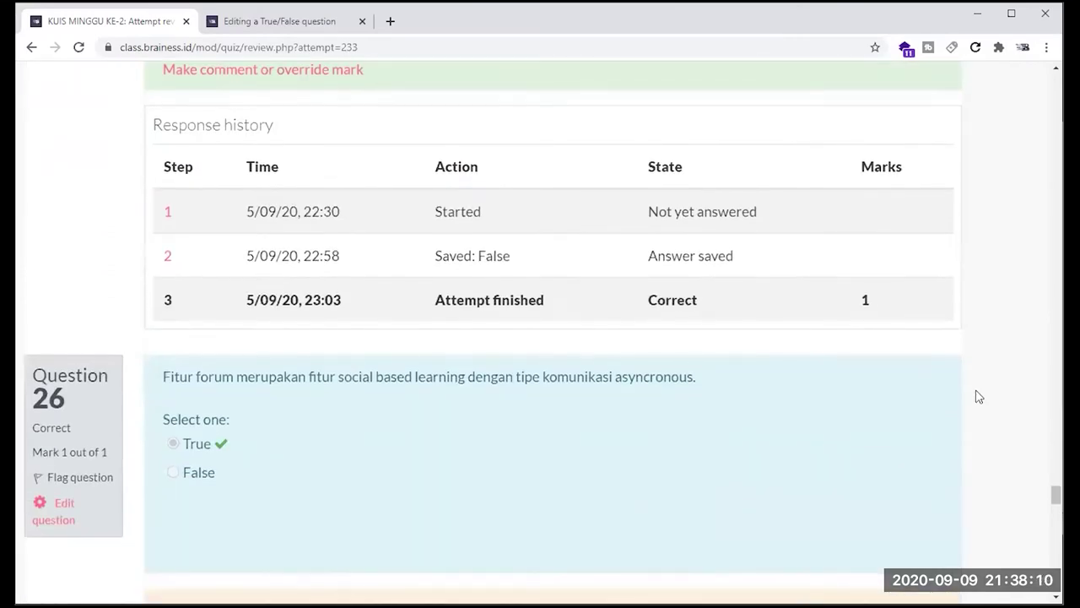
scroll(979, 396, down, 2)
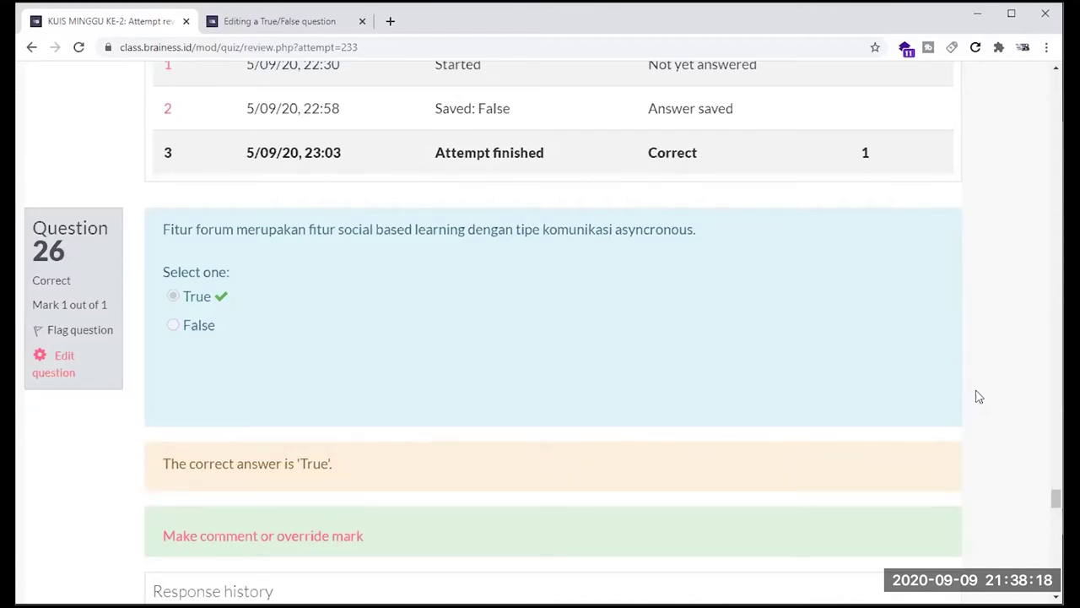
scroll(979, 397, down, 3)
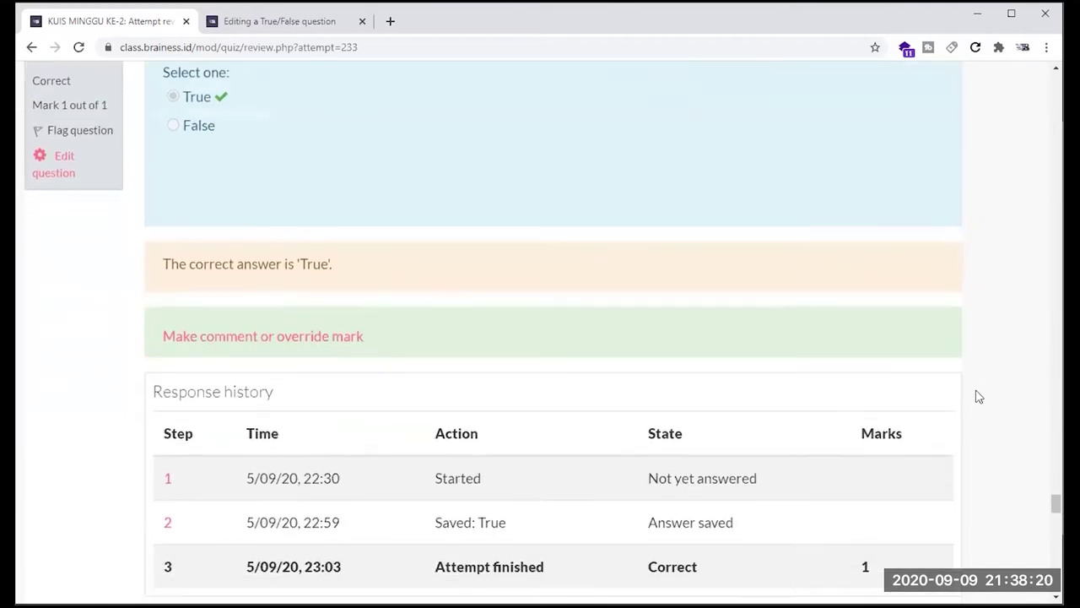
scroll(979, 397, down, 2)
scroll(980, 397, down, 2)
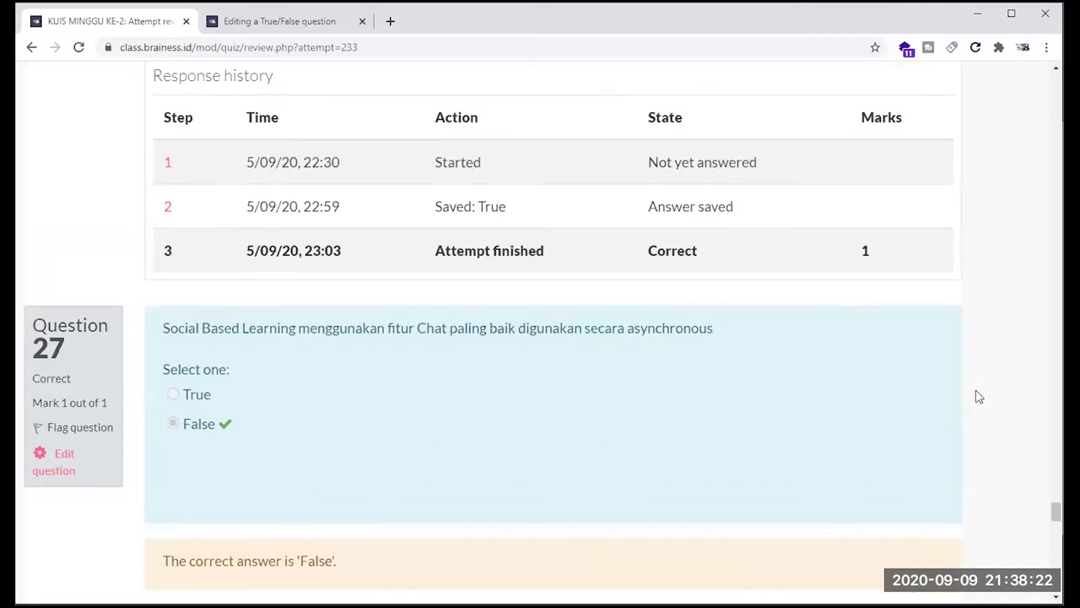
scroll(979, 397, down, 1)
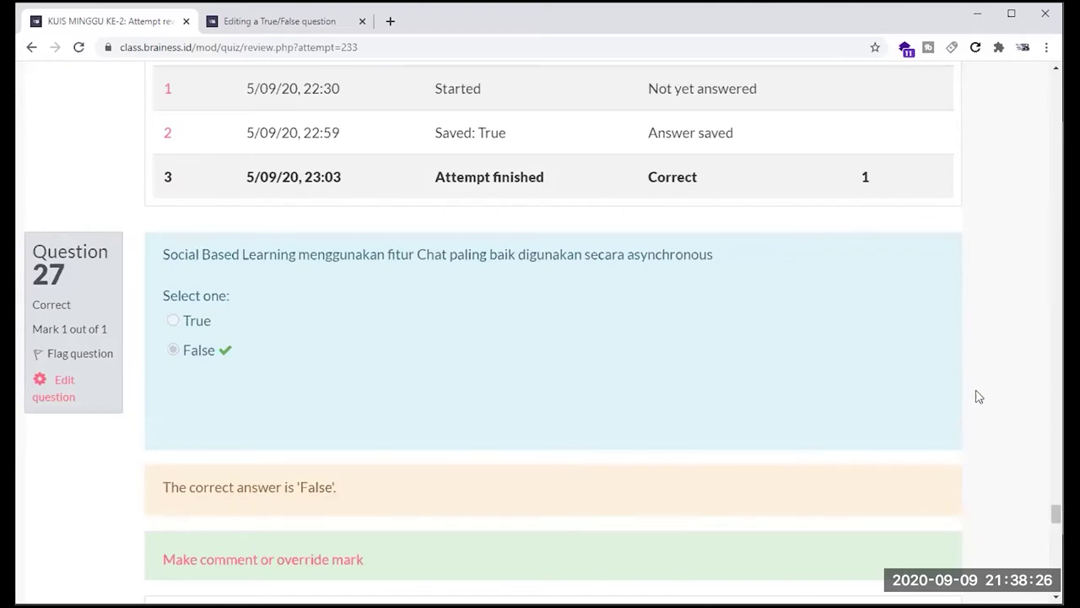
scroll(979, 397, down, 1)
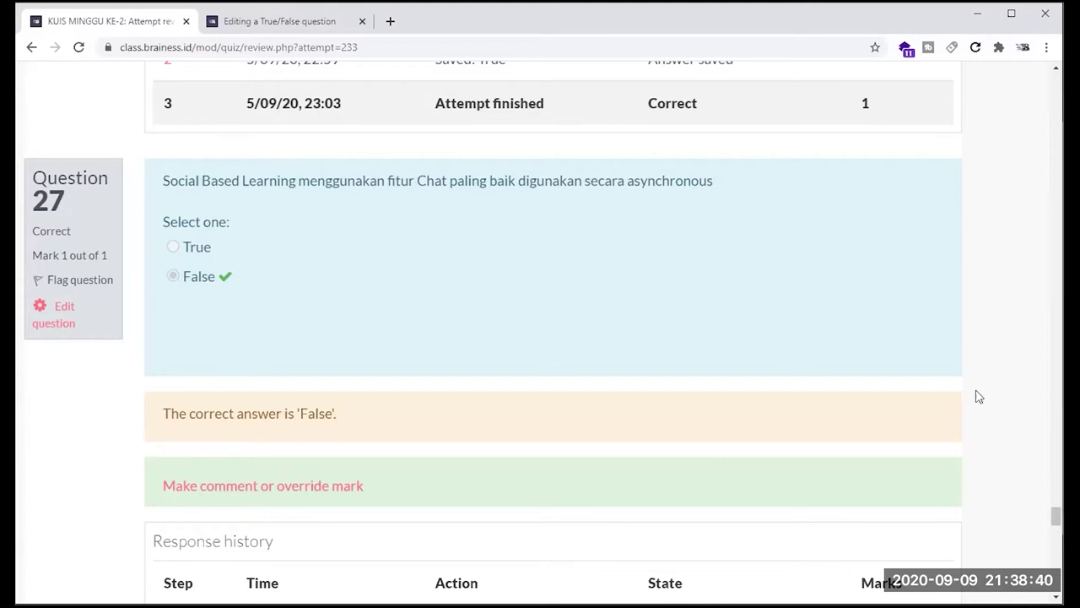
Step: Review questions 28 to 30, from sequential quiz navigation to assessment-based learning feedback, through the end of the attempt
scroll(979, 397, down, 3)
scroll(980, 397, down, 2)
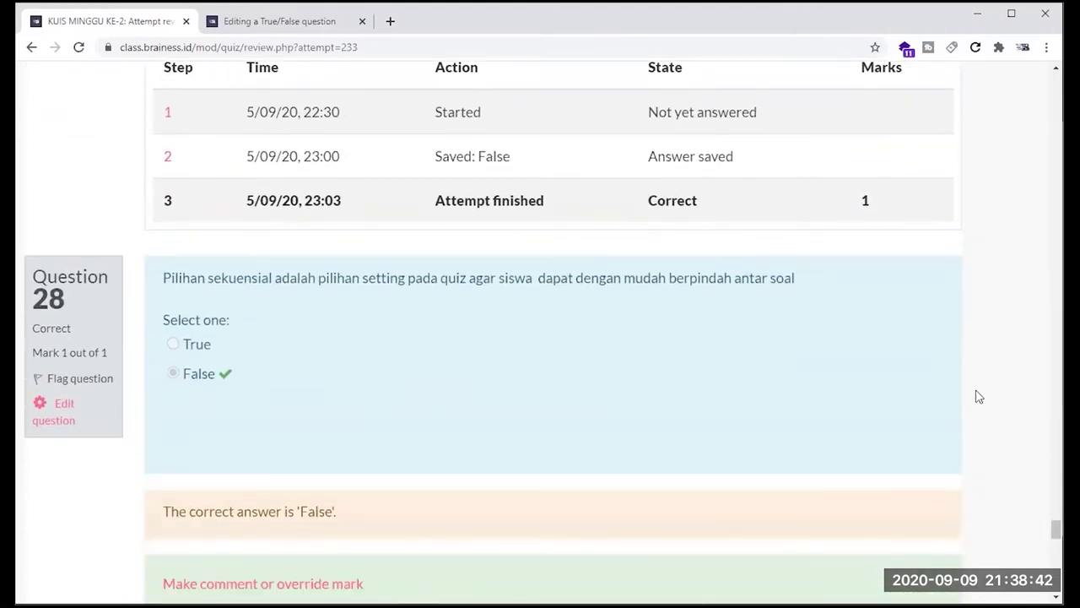
scroll(979, 397, down, 1)
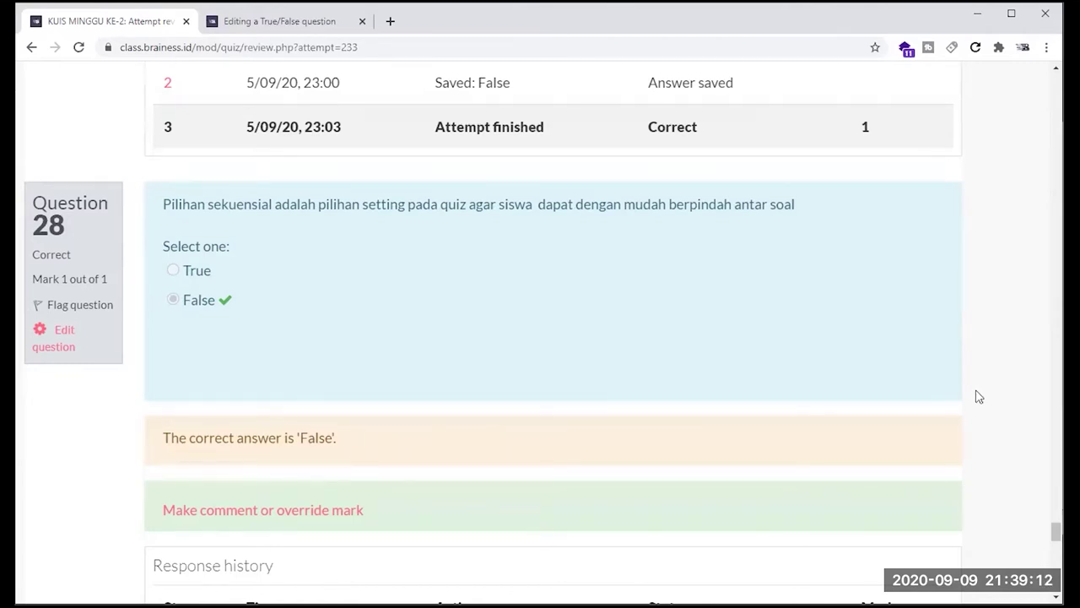
scroll(979, 396, down, 6)
scroll(979, 396, down, 2)
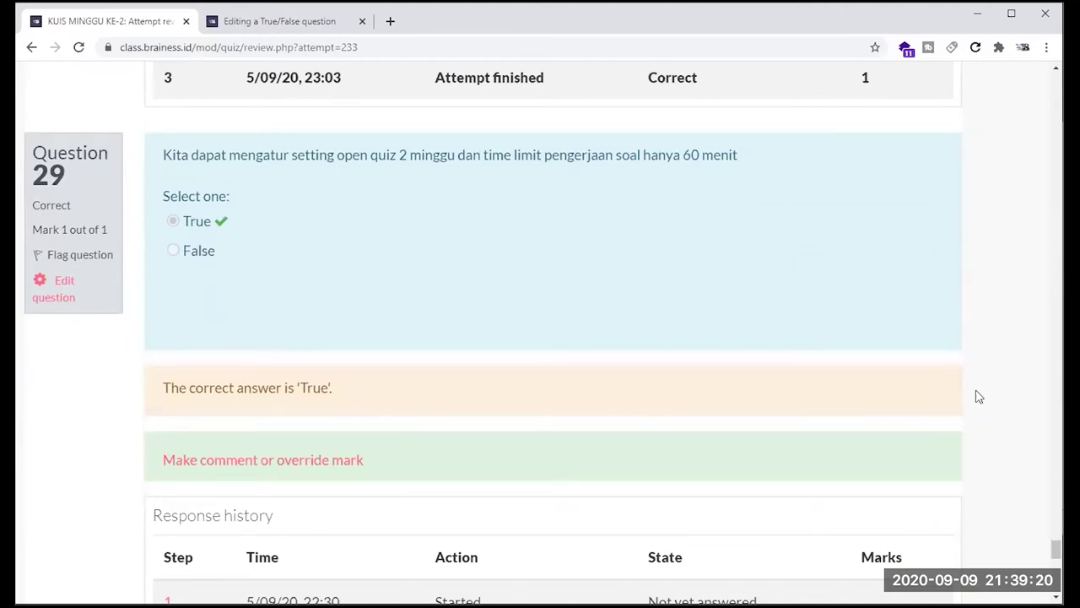
scroll(978, 397, down, 6)
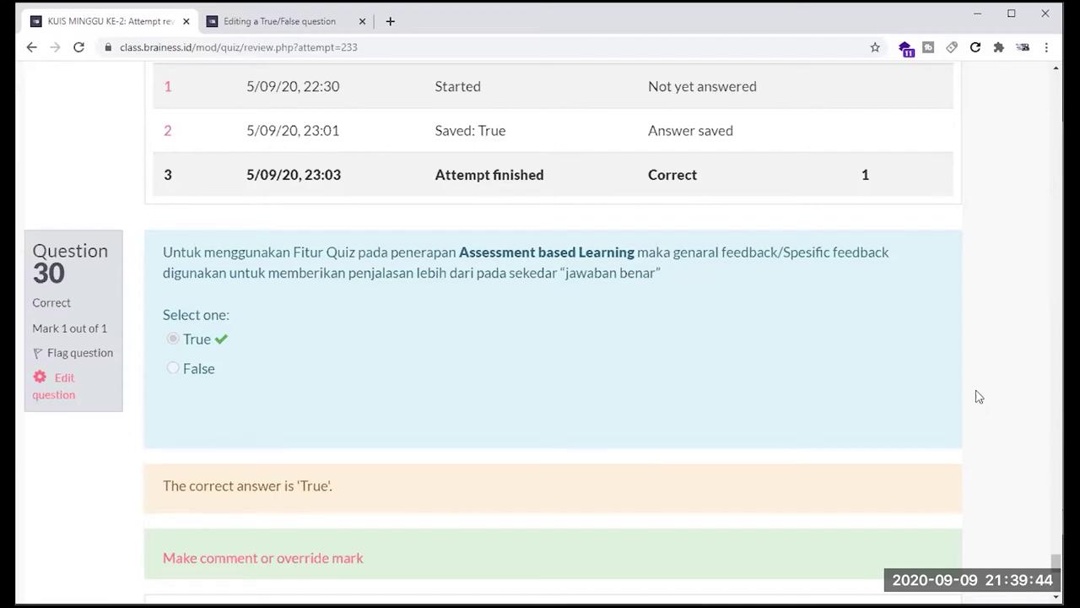
scroll(979, 397, down, 2)
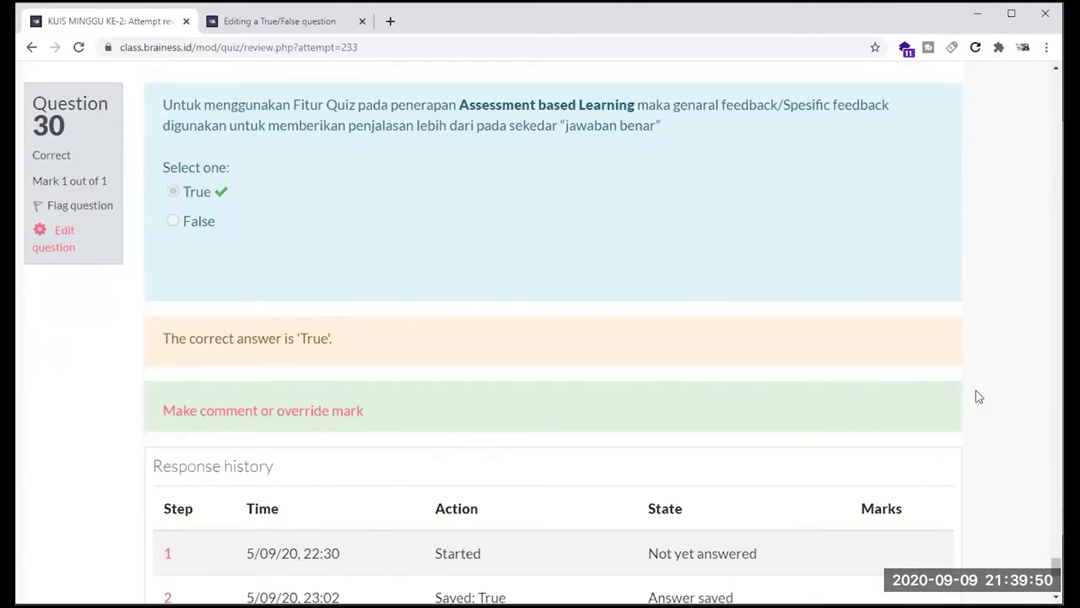
scroll(979, 396, down, 2)
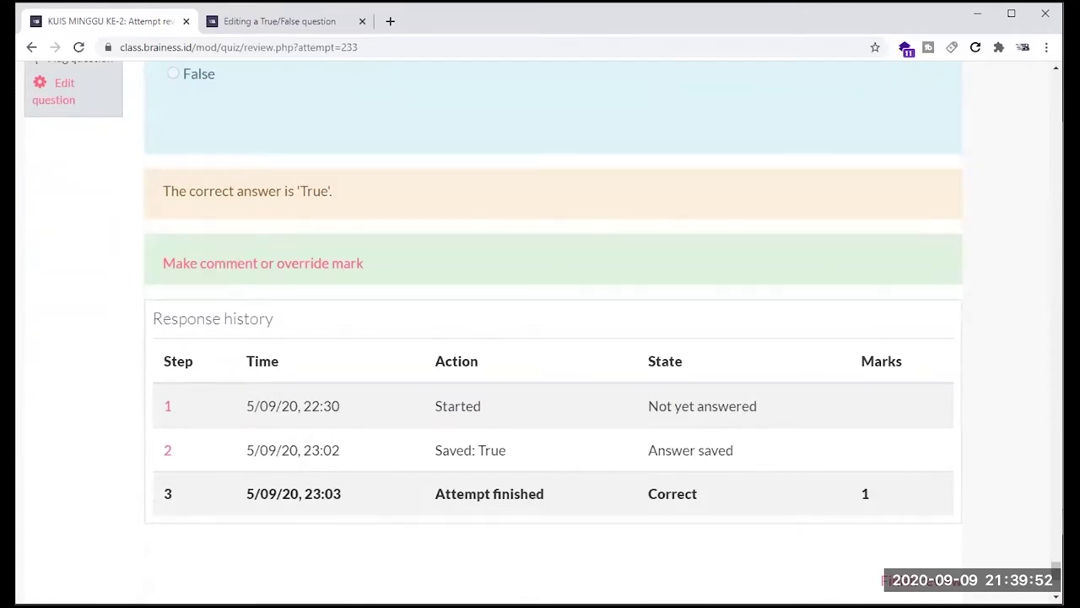
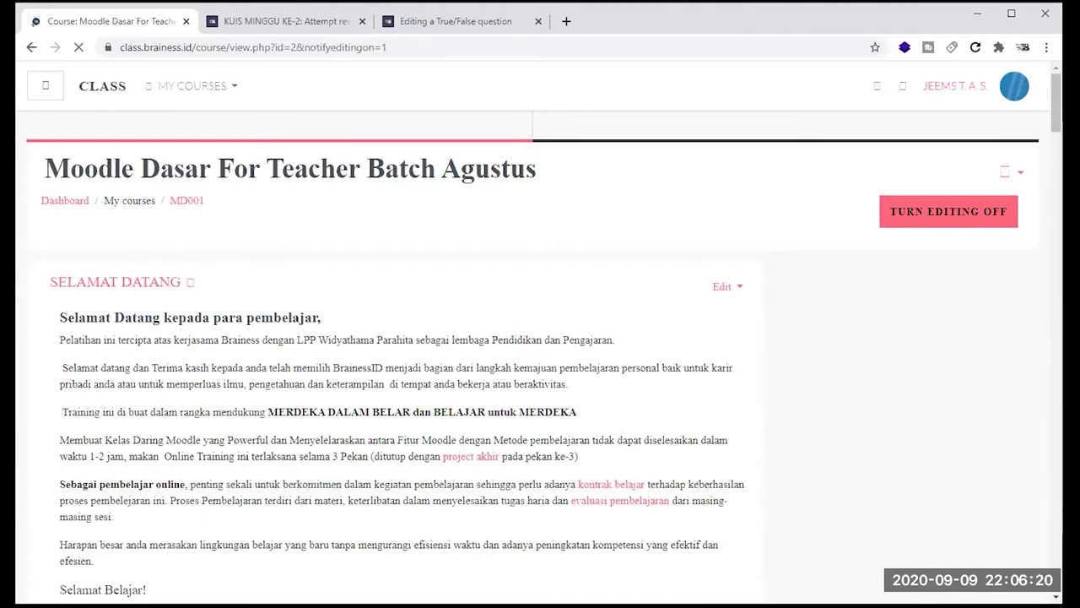
Step: Look over the course's closing sections: Tugas Akhir, HAVING FUN WITH MOODLE and Minggu 2 - Evaluasi
scroll(1006, 506, down, 20)
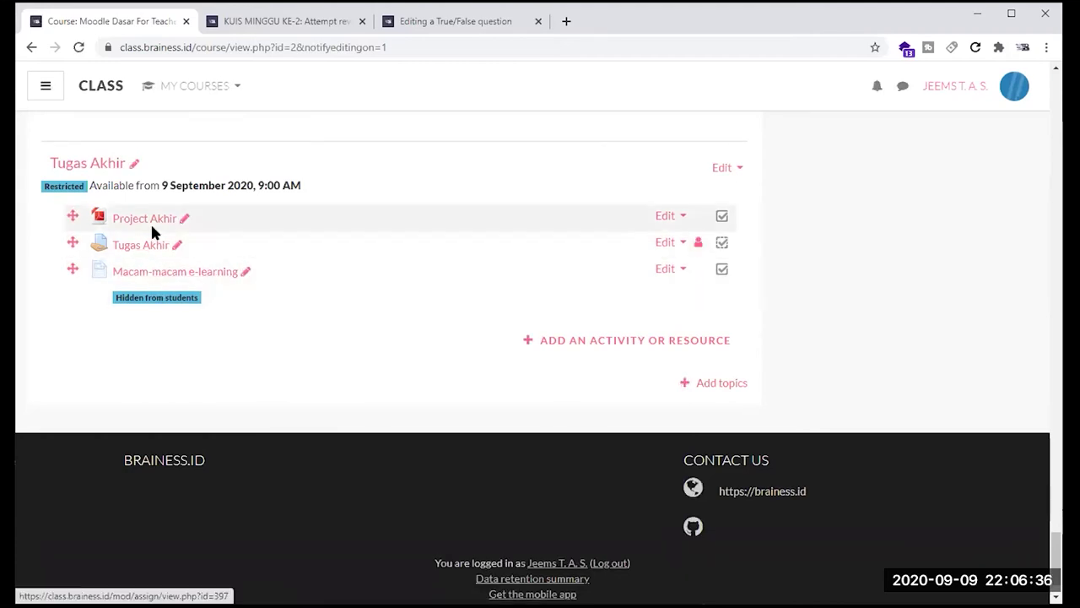
scroll(152, 230, up, 3)
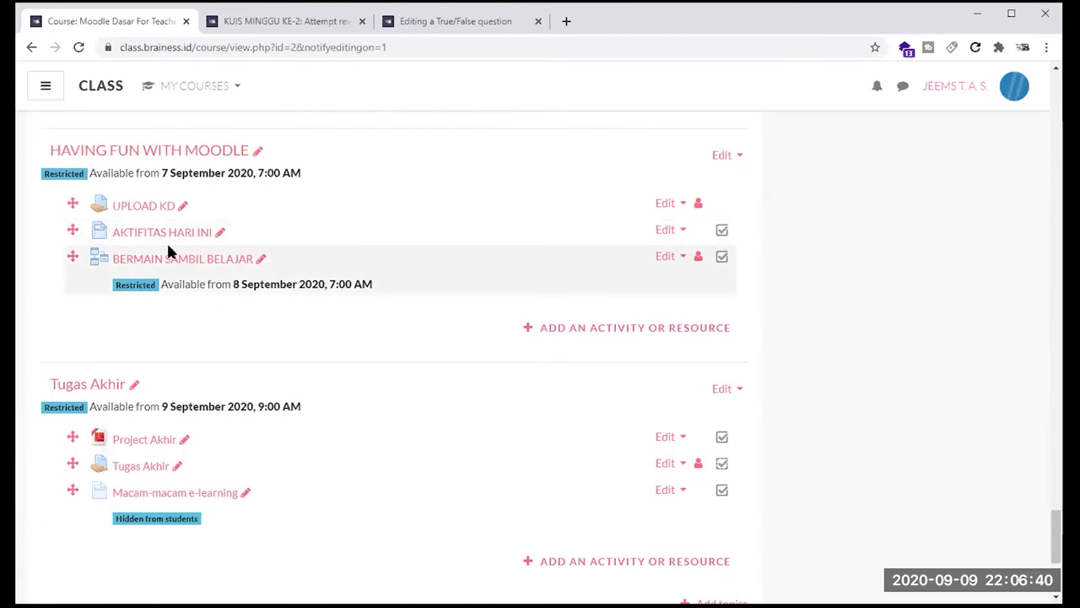
scroll(168, 248, up, 4)
scroll(188, 270, up, 2)
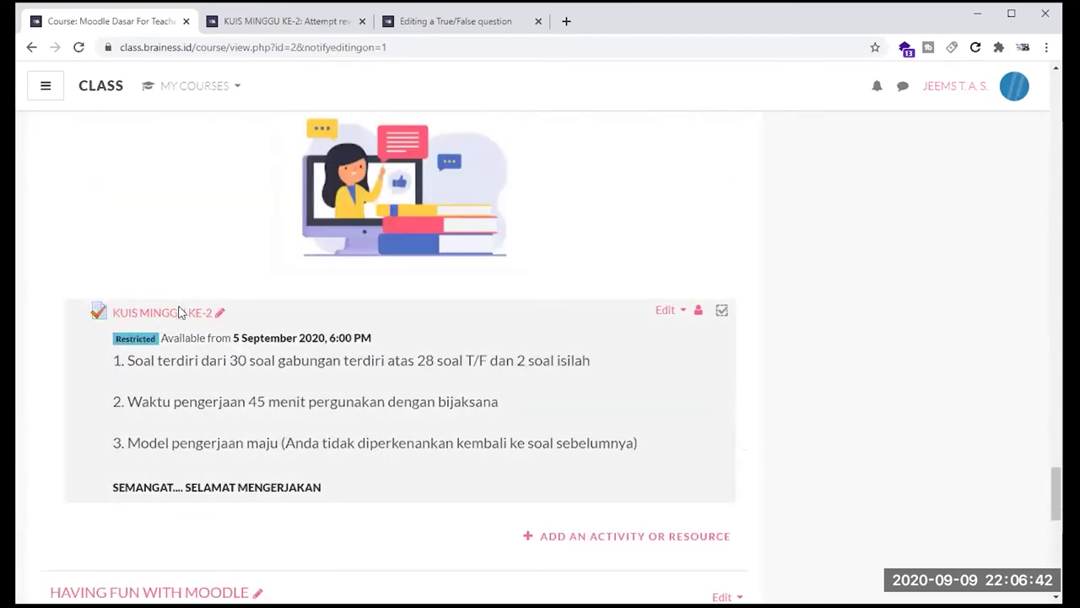
scroll(185, 318, up, 2)
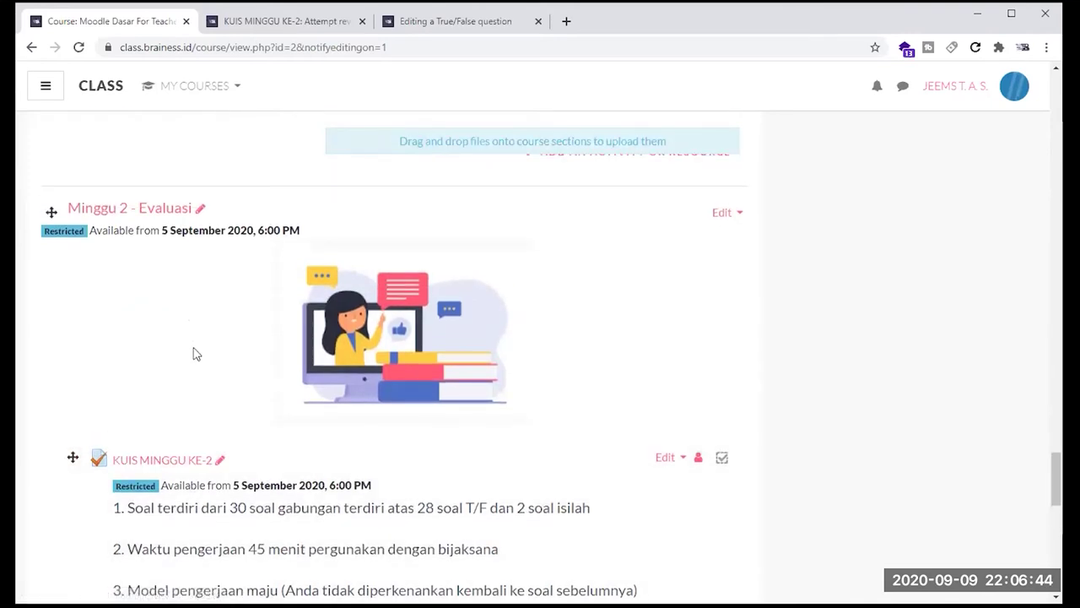
scroll(198, 352, down, 5)
scroll(194, 363, down, 1)
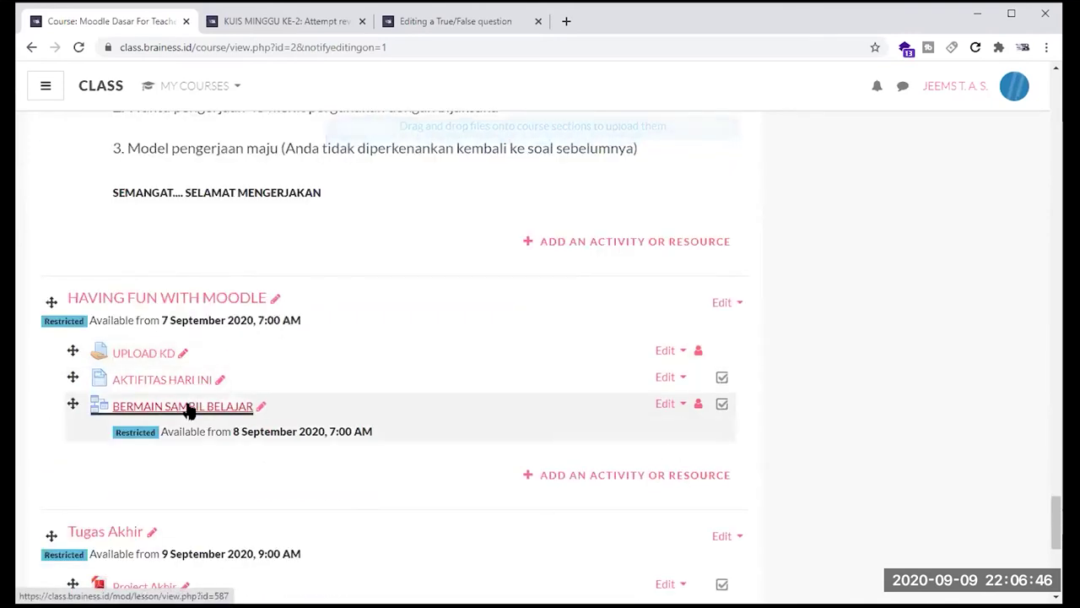
Step: Open the BERMAIN SAMBIL BELAJAR lesson and read through its introduction page
click(188, 408)
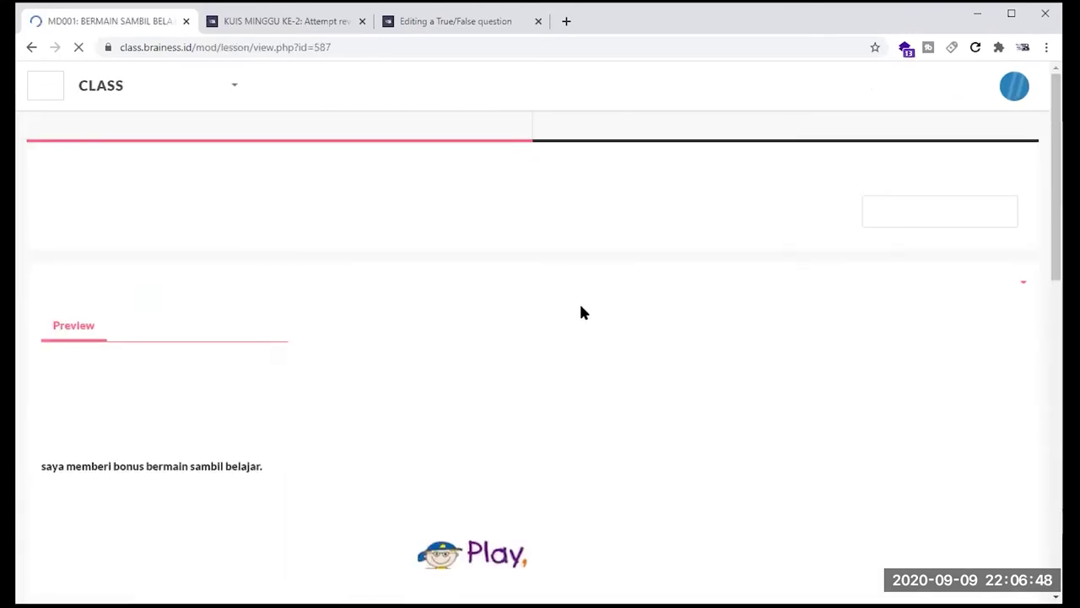
scroll(746, 390, down, 3)
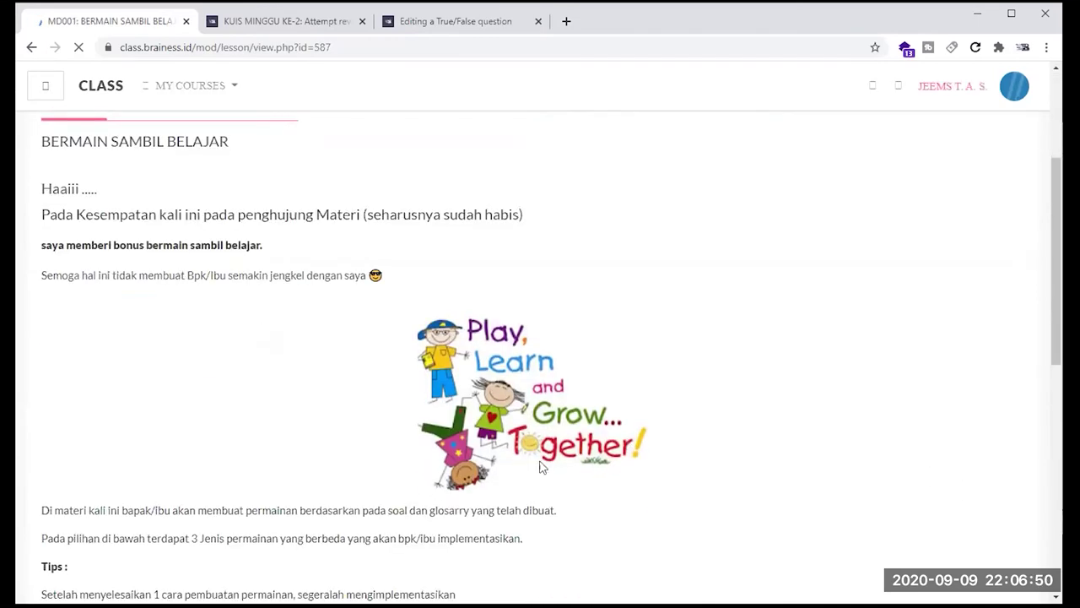
scroll(639, 357, down, 3)
scroll(670, 366, up, 3)
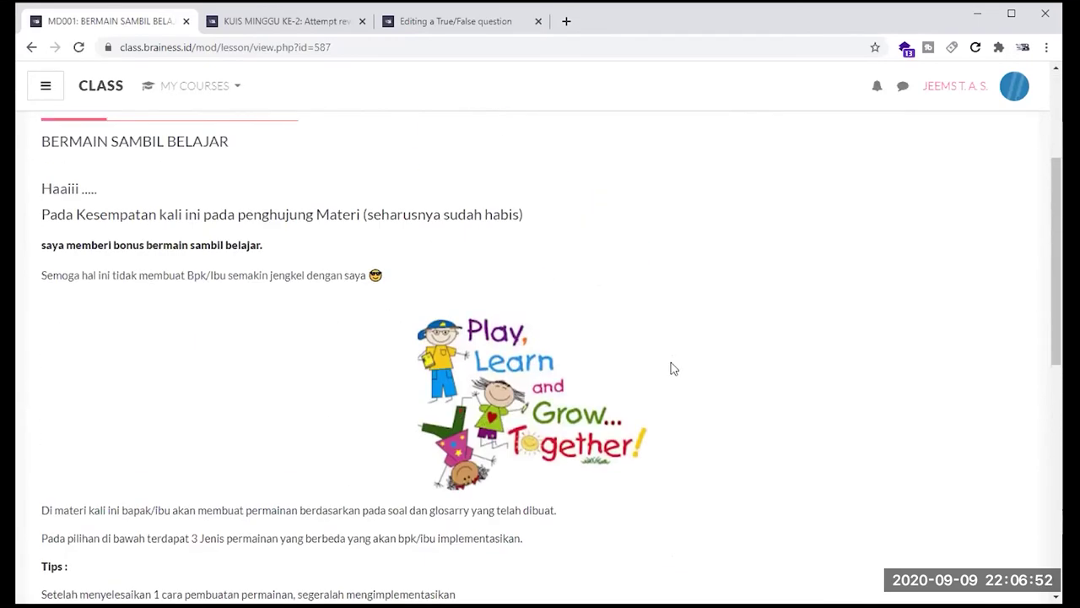
scroll(1013, 290, up, 3)
Step: Open the settings of the BERMAIN SAMBIL BELAJAR lesson and expand its Competencies section
click(1013, 289)
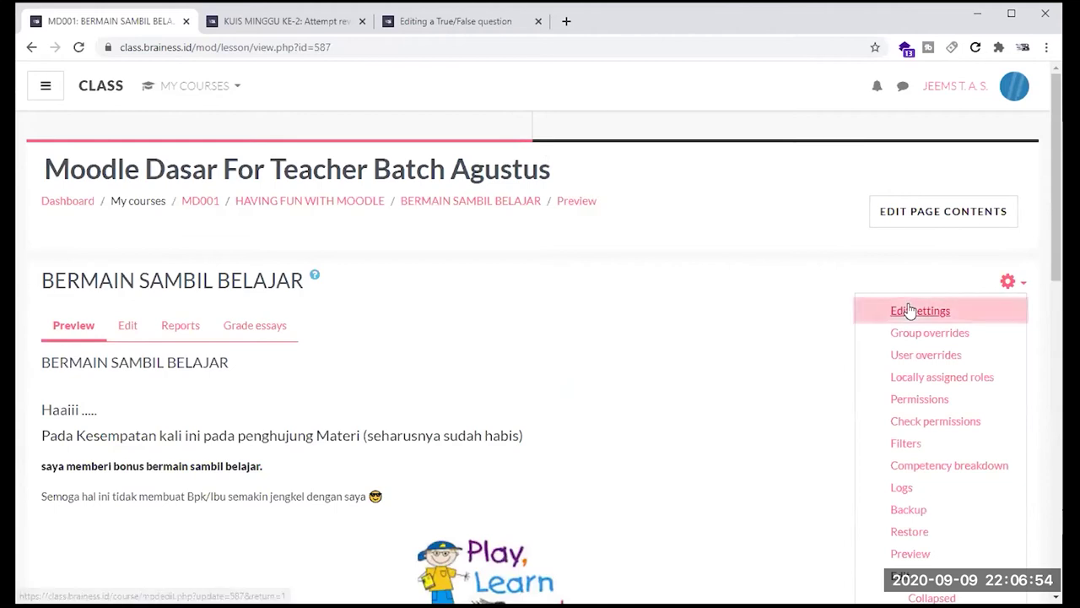
click(914, 309)
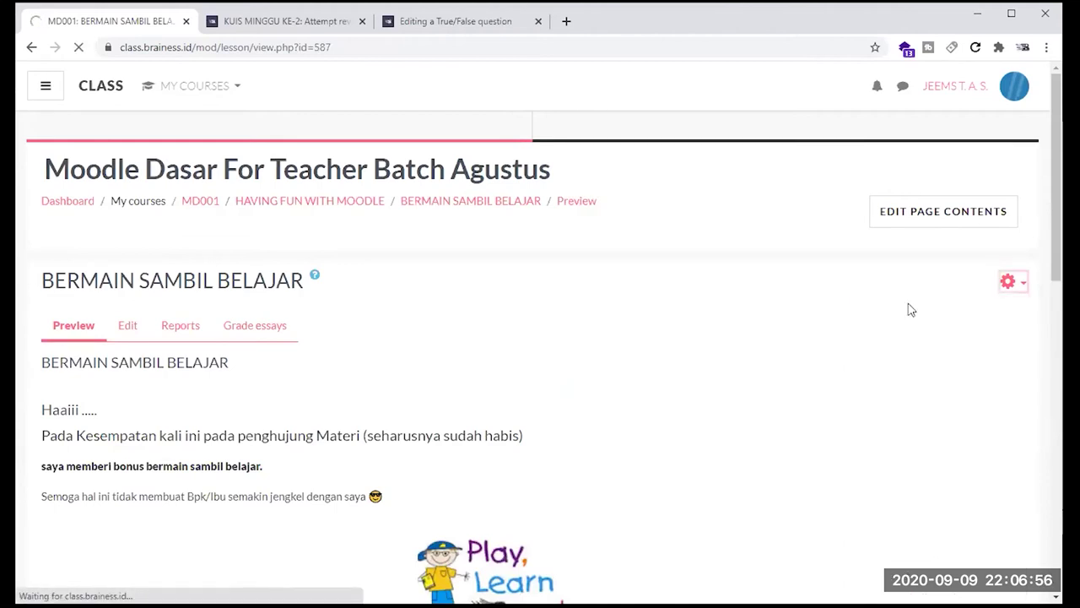
scroll(819, 342, down, 5)
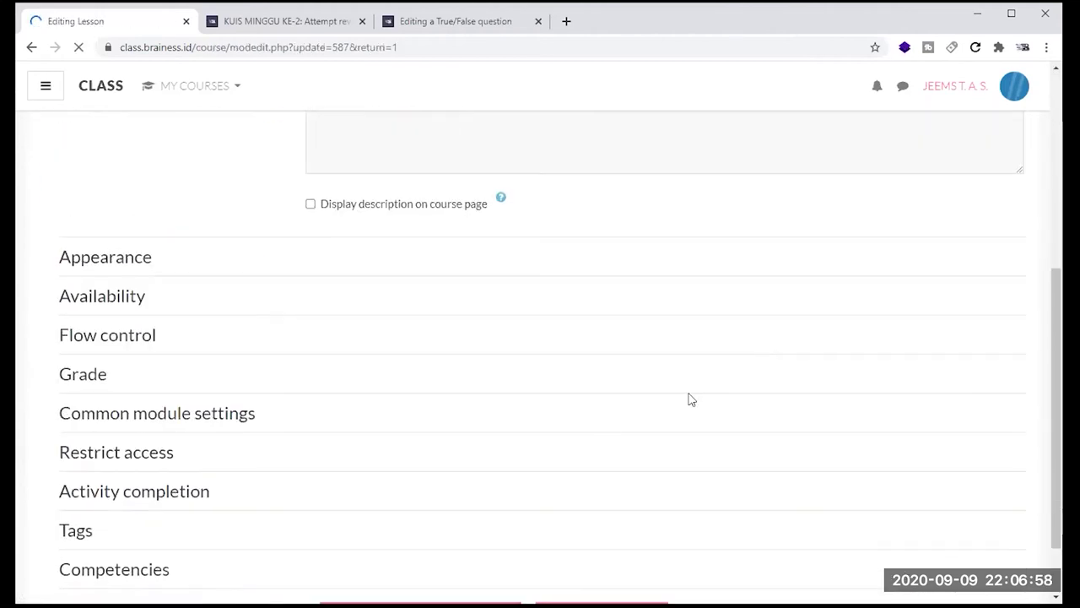
scroll(689, 399, down, 1)
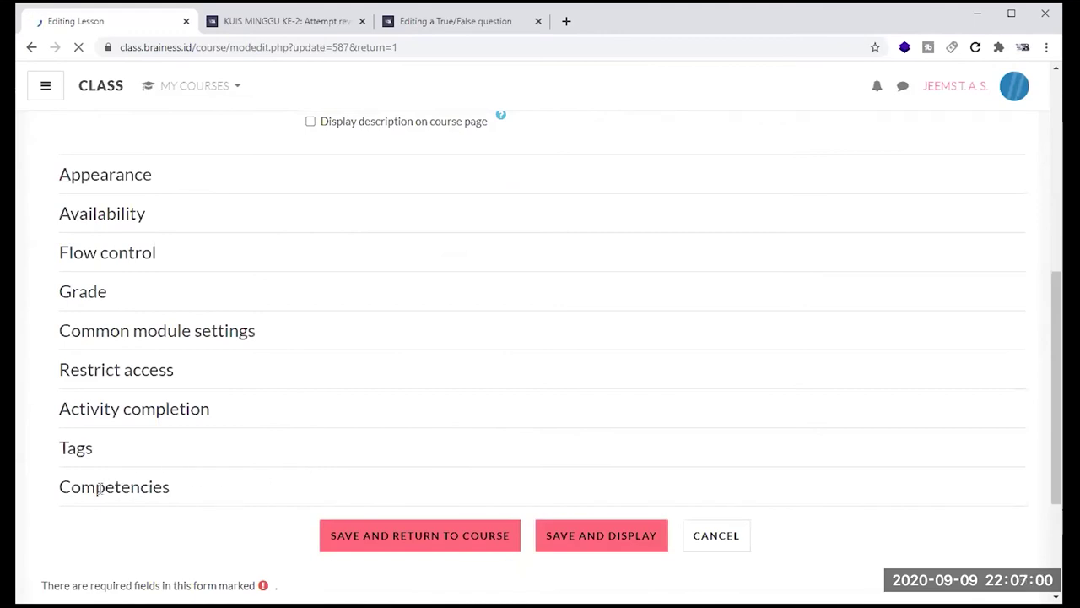
scroll(84, 488, down, 2)
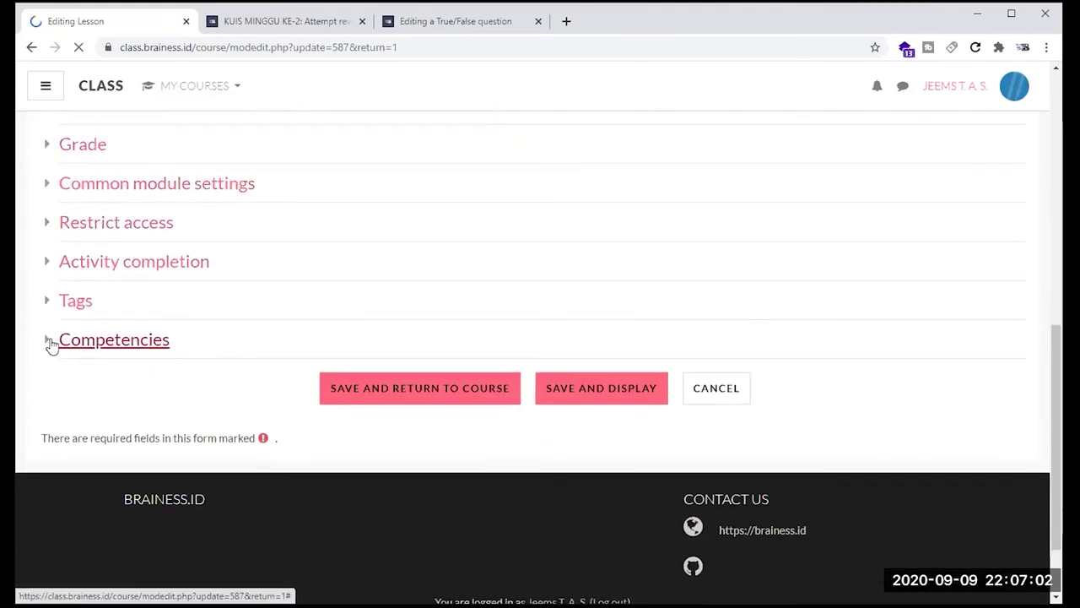
click(51, 341)
Step: Check which course competencies can be linked to the BERMAIN SAMBIL BELAJAR lesson
click(353, 399)
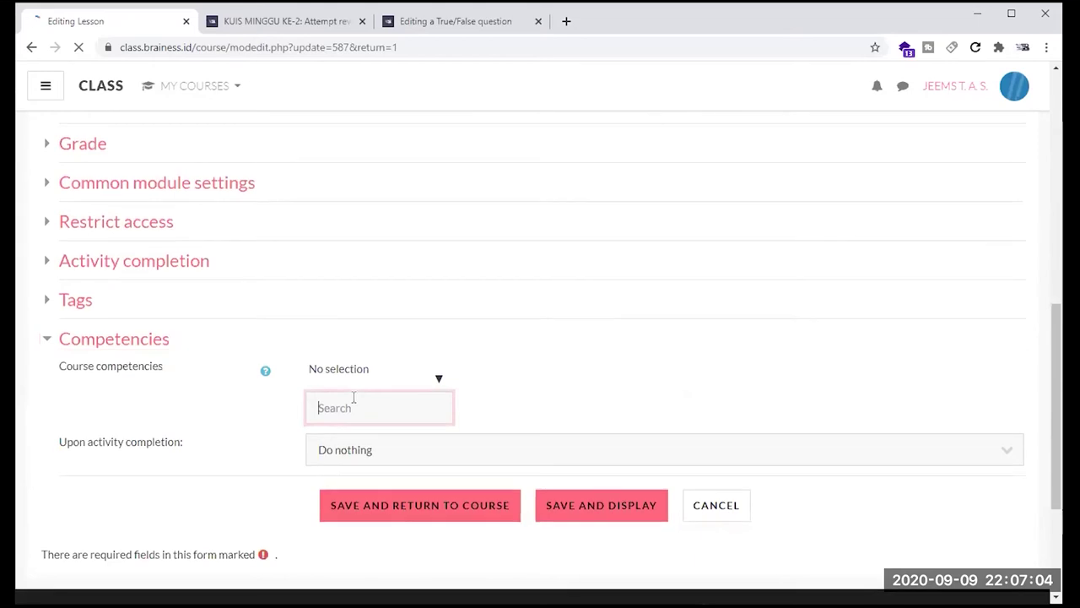
scroll(379, 371, down, 1)
click(437, 306)
click(461, 309)
click(415, 333)
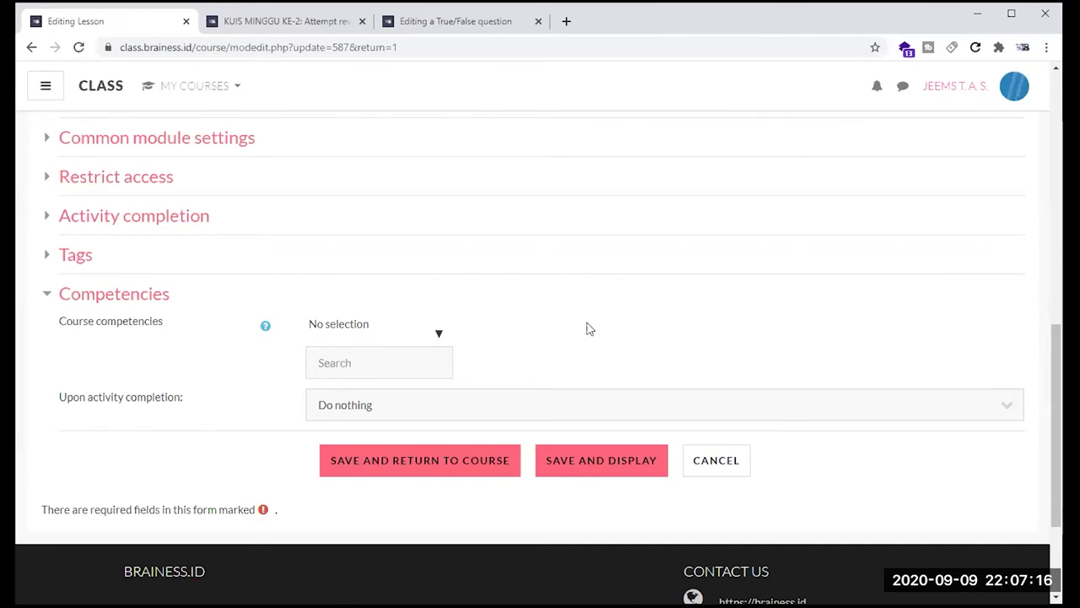
click(422, 356)
click(469, 327)
Step: Leave the lesson settings without saving, return to course MD001 and open its course competencies page
scroll(470, 341, up, 10)
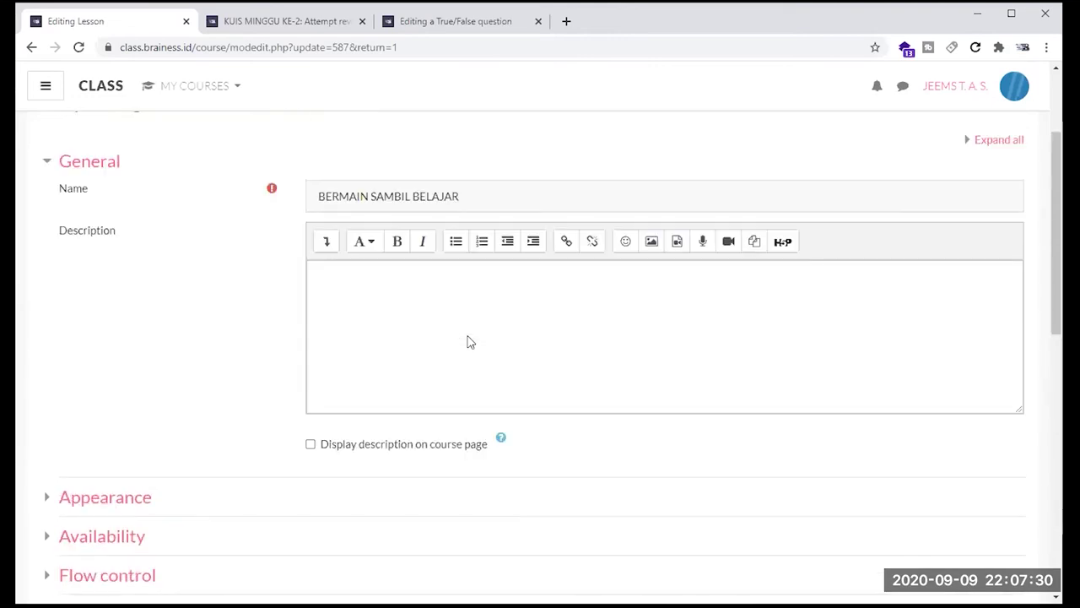
scroll(454, 426, up, 2)
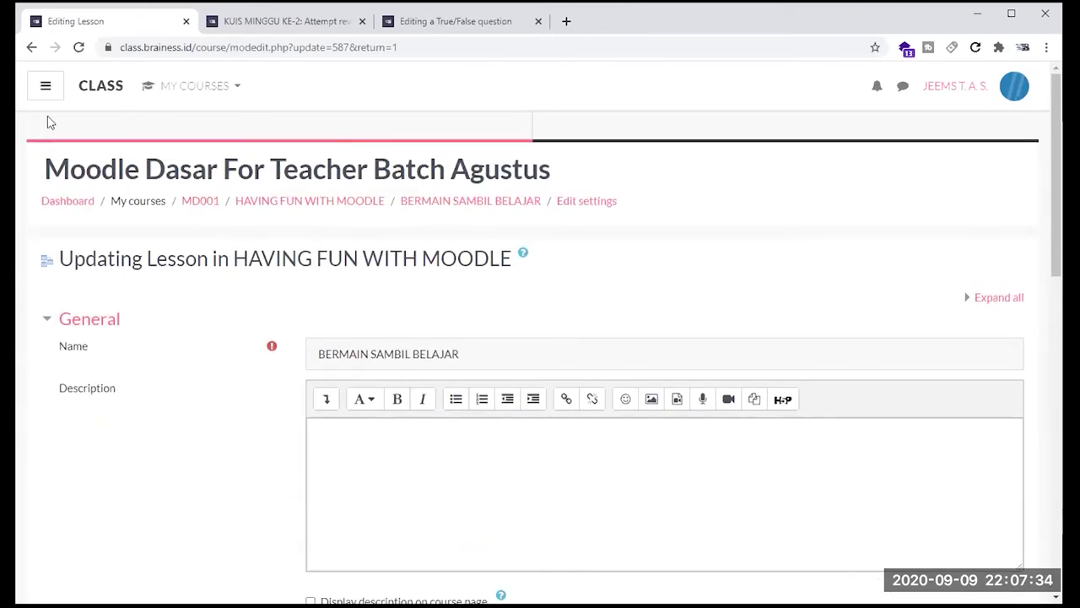
click(211, 202)
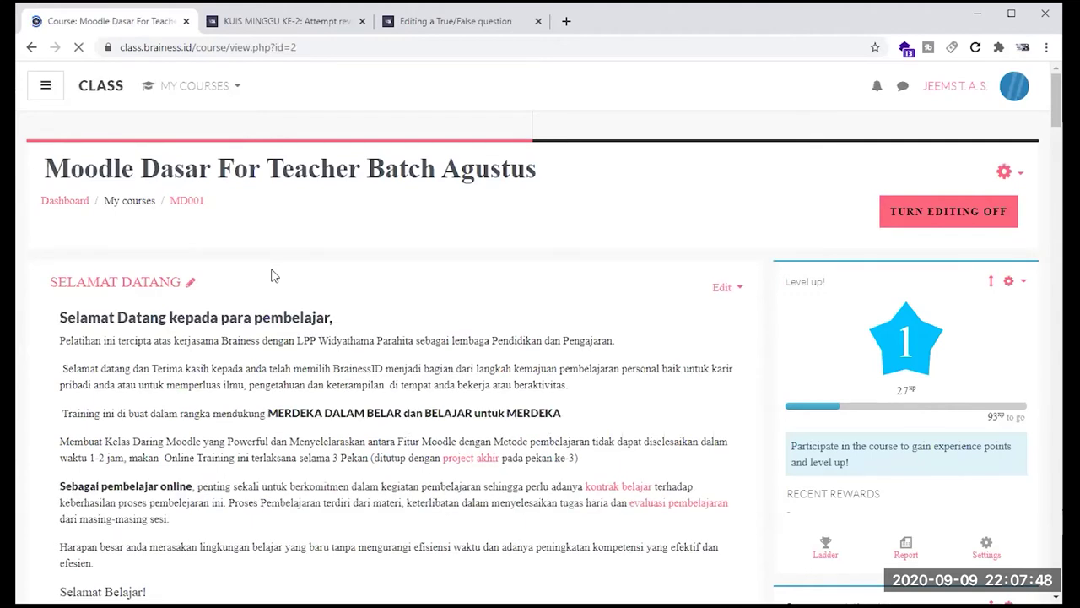
click(46, 88)
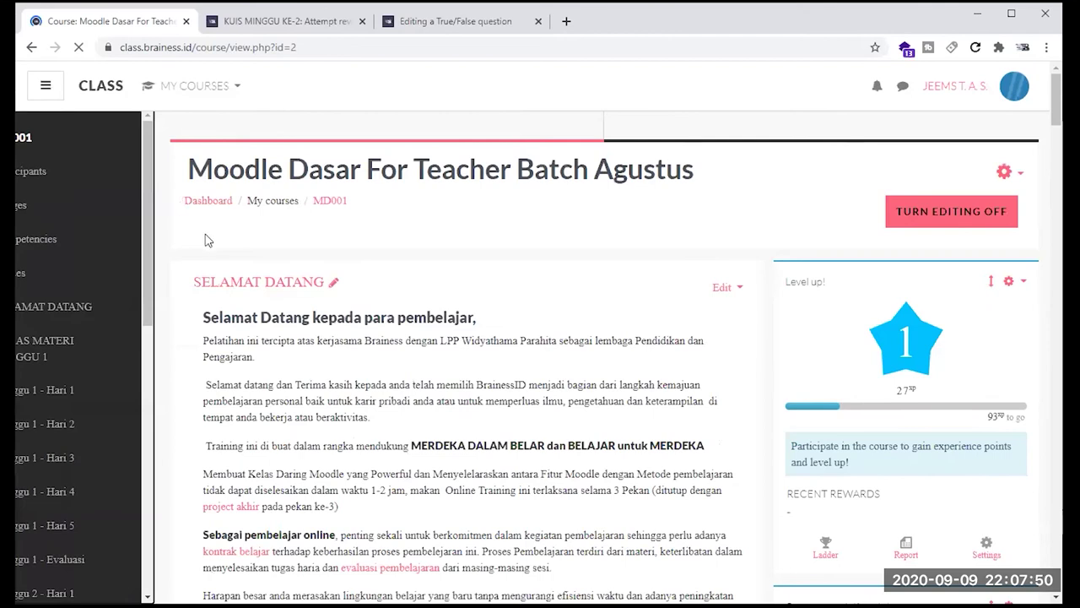
click(143, 249)
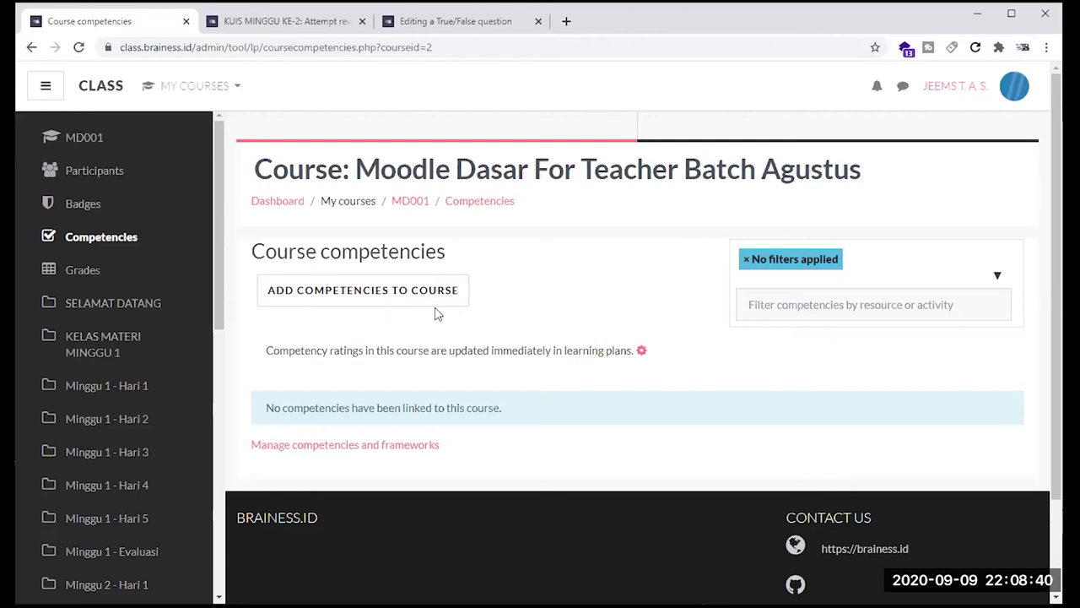
Step: Start adding competencies to the course and select UI/UX from the UI/UX MB001 framework in the competency picker
click(379, 299)
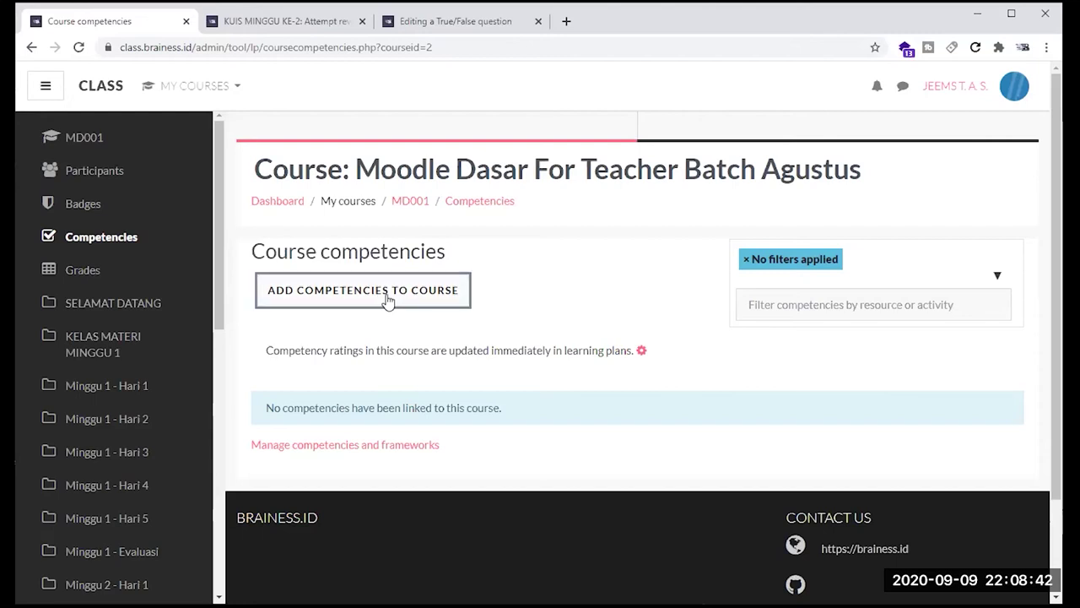
click(628, 178)
click(628, 184)
click(647, 217)
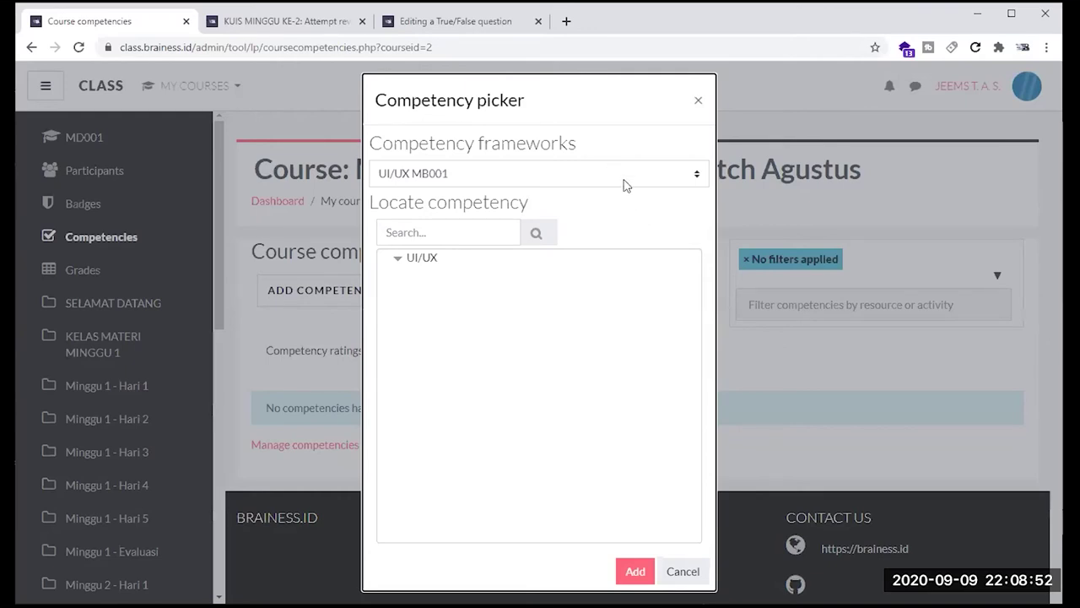
click(623, 180)
click(629, 206)
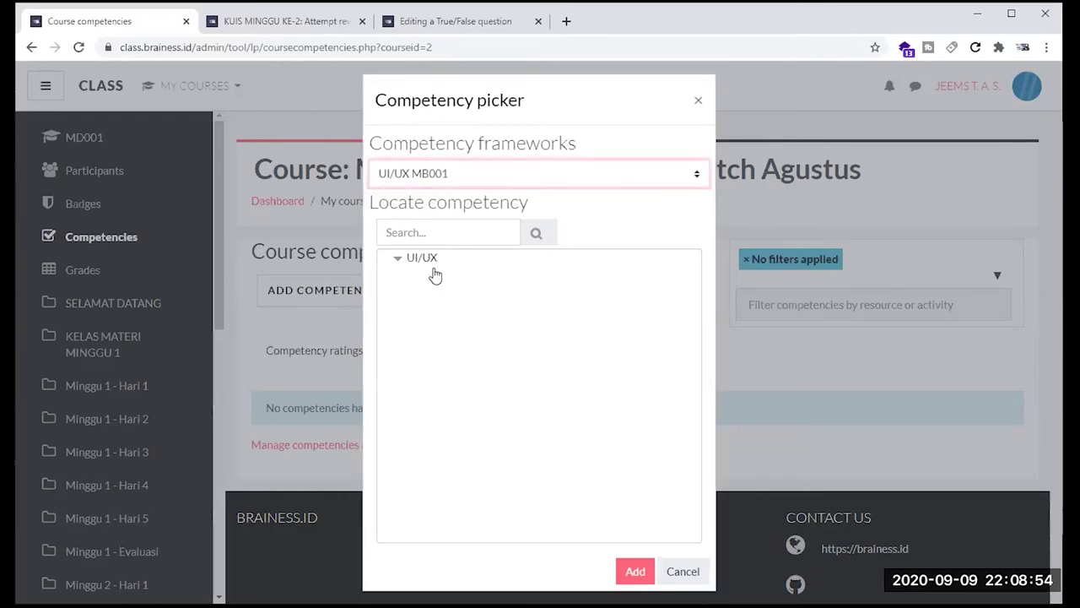
click(412, 263)
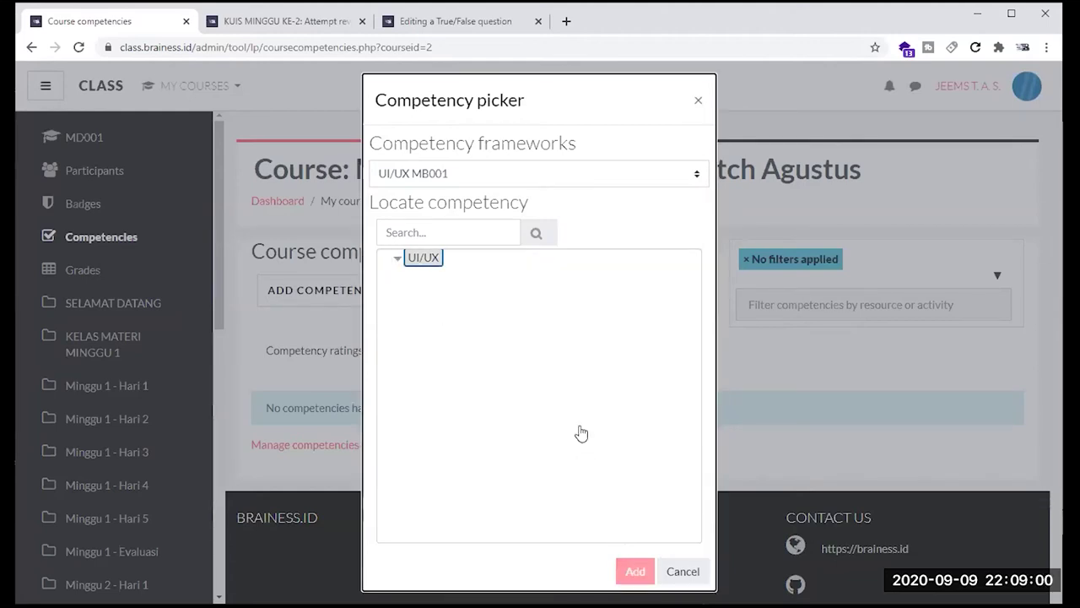
Step: Recheck the available competency frameworks and the UI/UX entry, then close the competency picker without adding anything
click(493, 179)
click(490, 187)
click(414, 266)
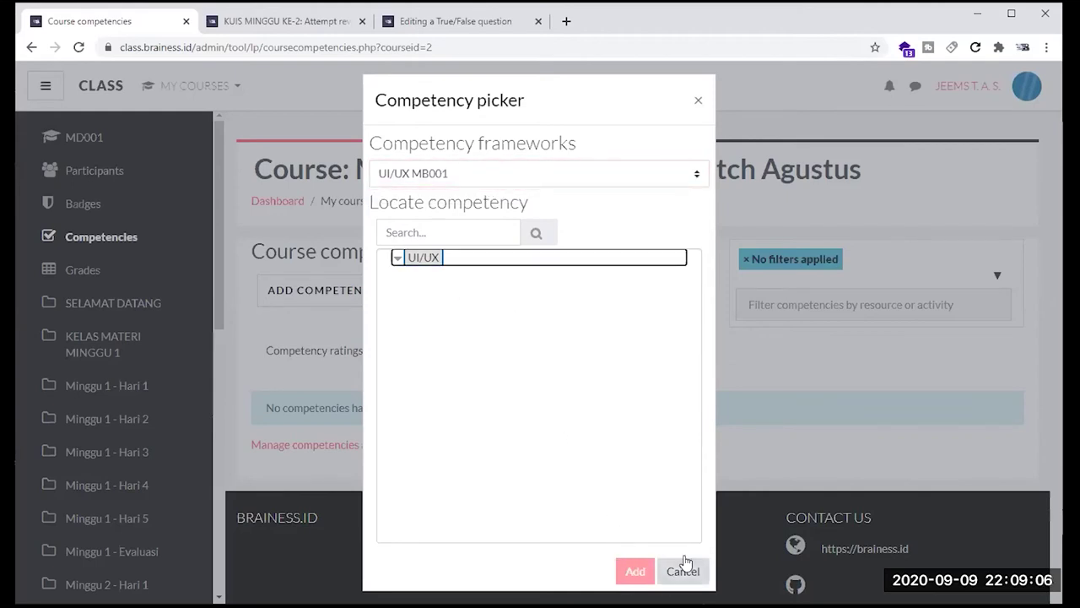
click(519, 178)
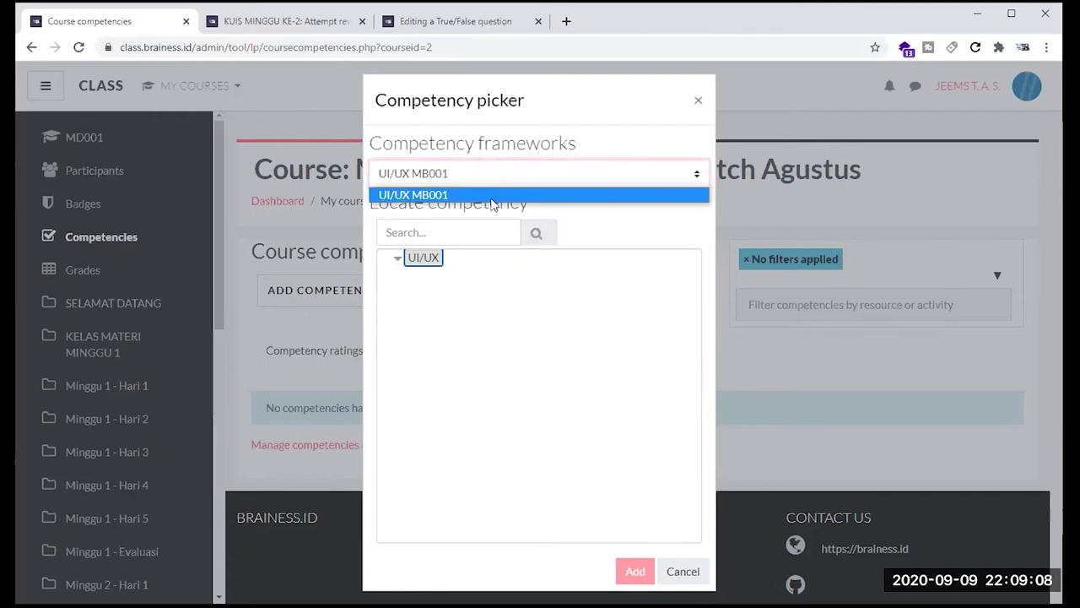
click(496, 193)
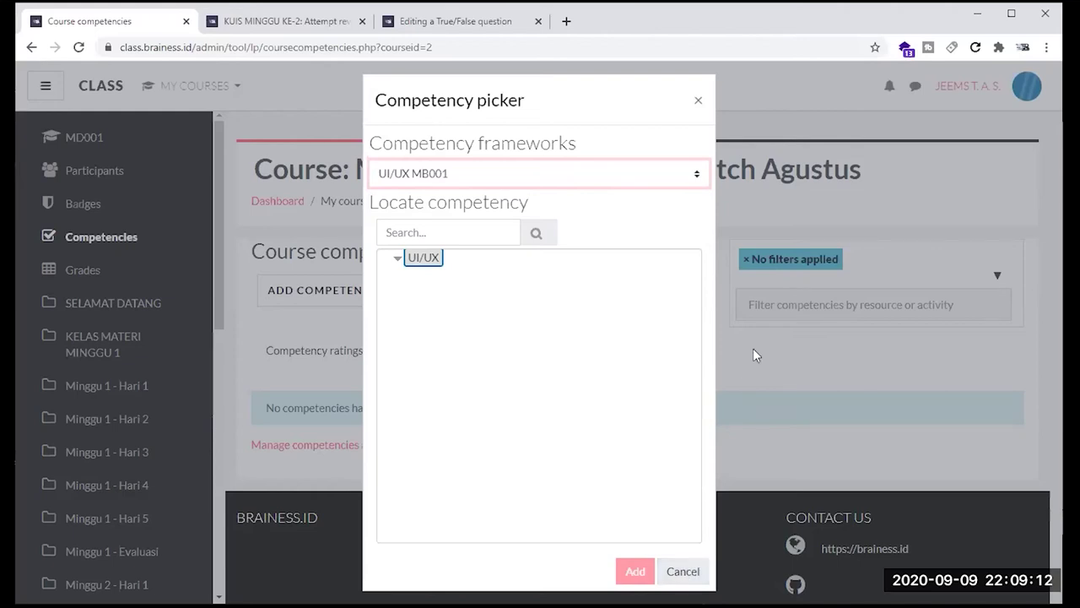
click(698, 101)
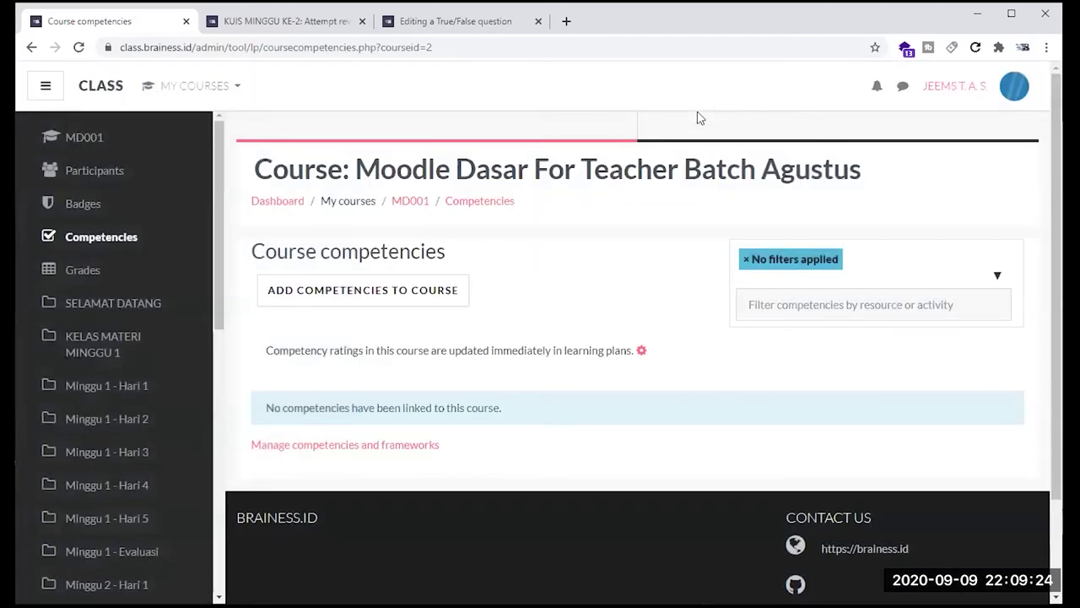
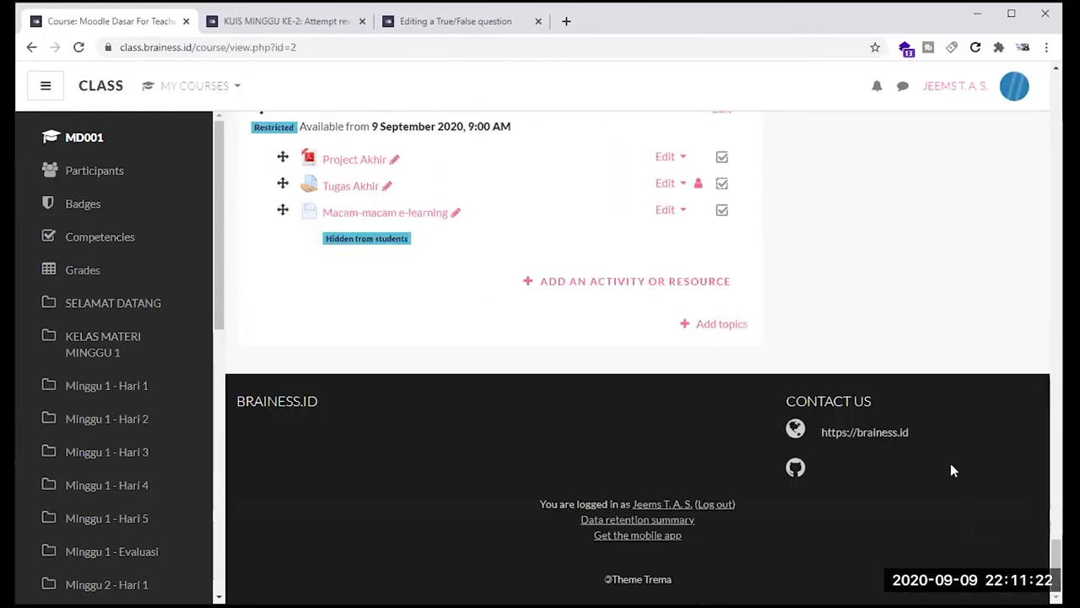
Step: Open the settings of the Mengenal Lebih Dalam Apa itu Moodle lesson in Minggu 1 - Hari 2 and show its activity completion conditions
scroll(952, 470, up, 2)
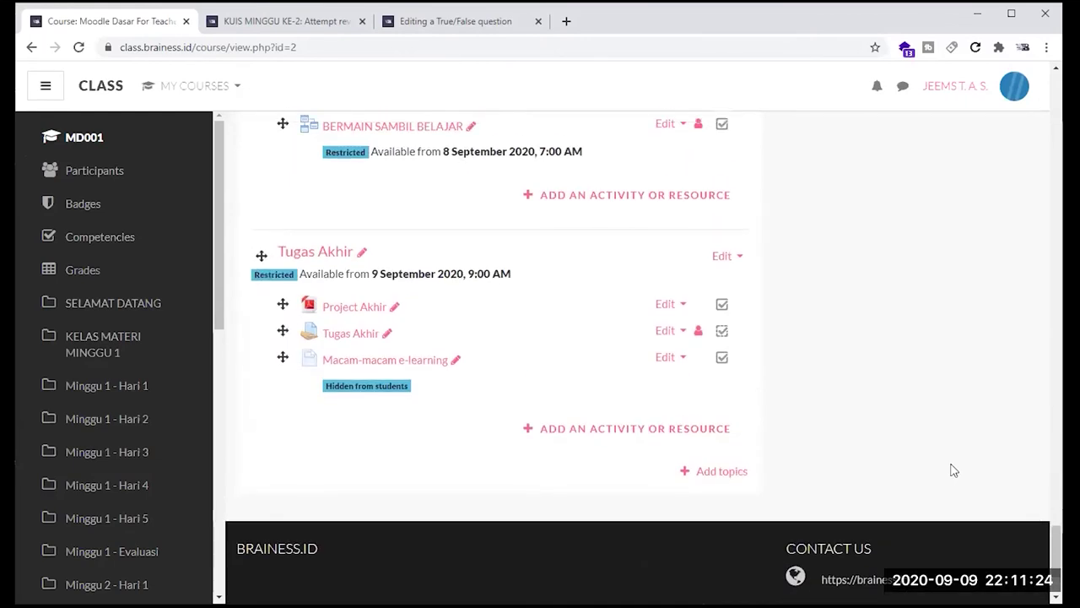
scroll(952, 470, up, 20)
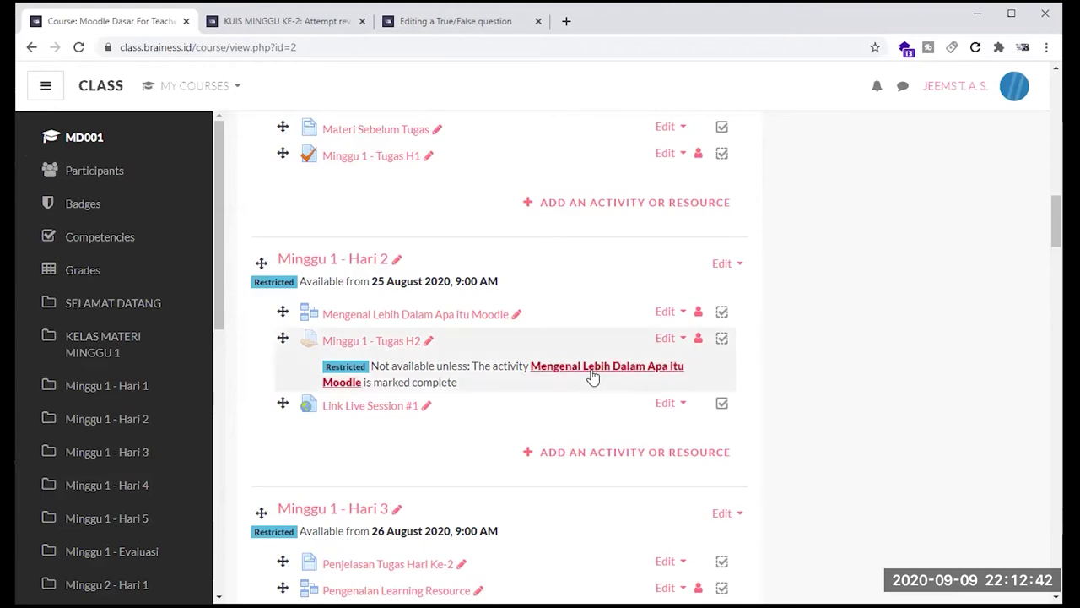
click(668, 313)
click(663, 339)
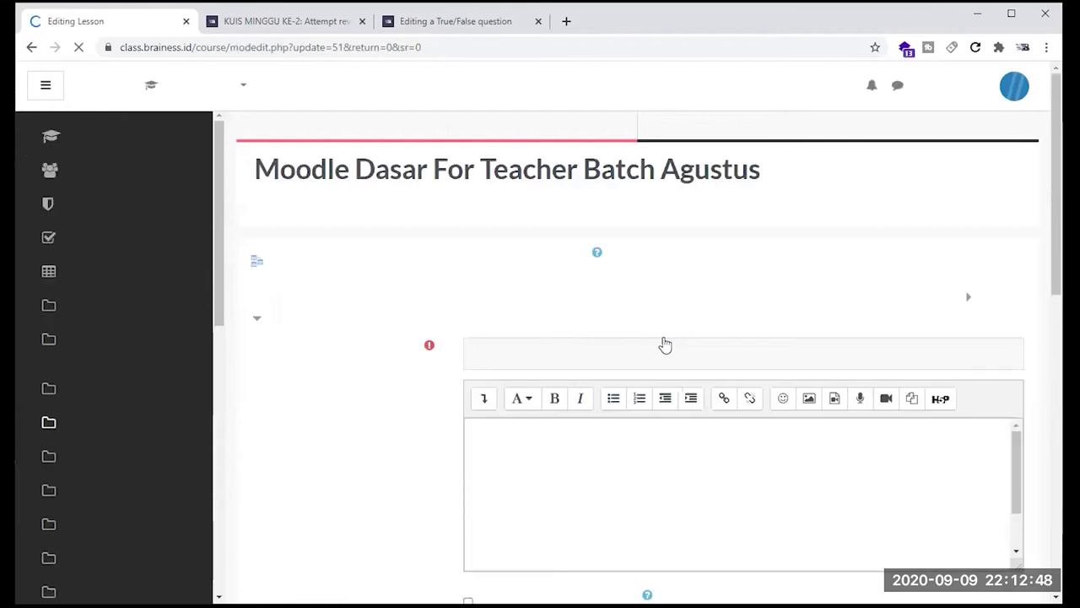
scroll(665, 345, down, 10)
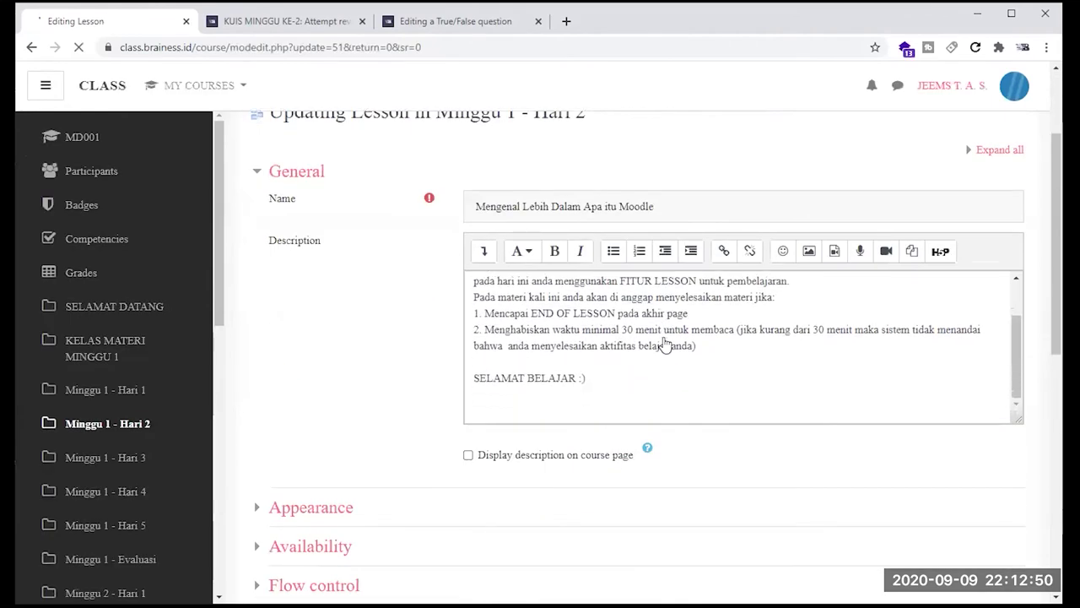
scroll(665, 344, down, 1)
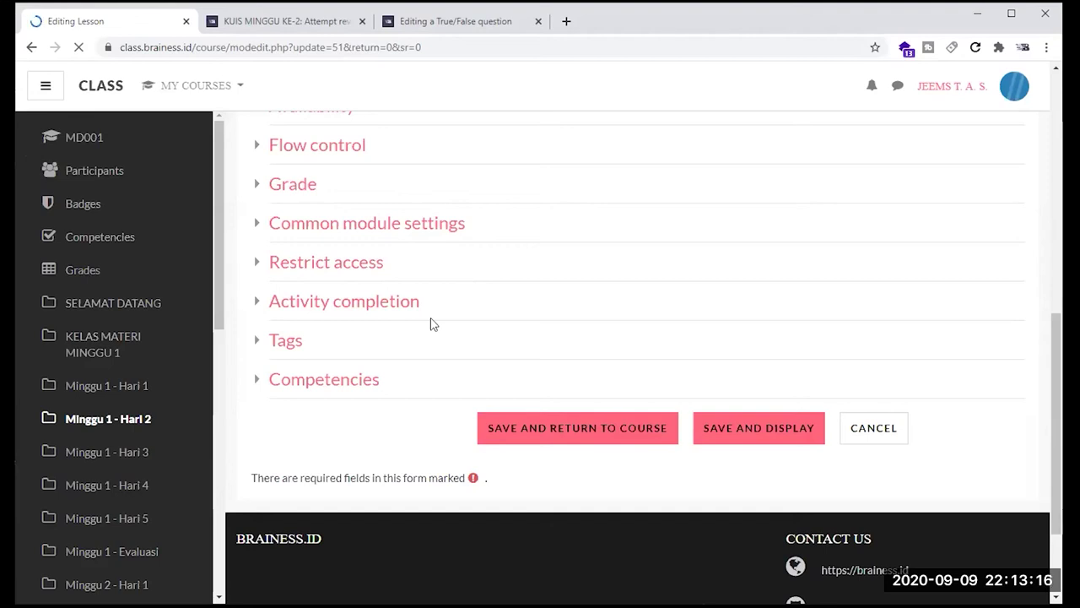
click(384, 309)
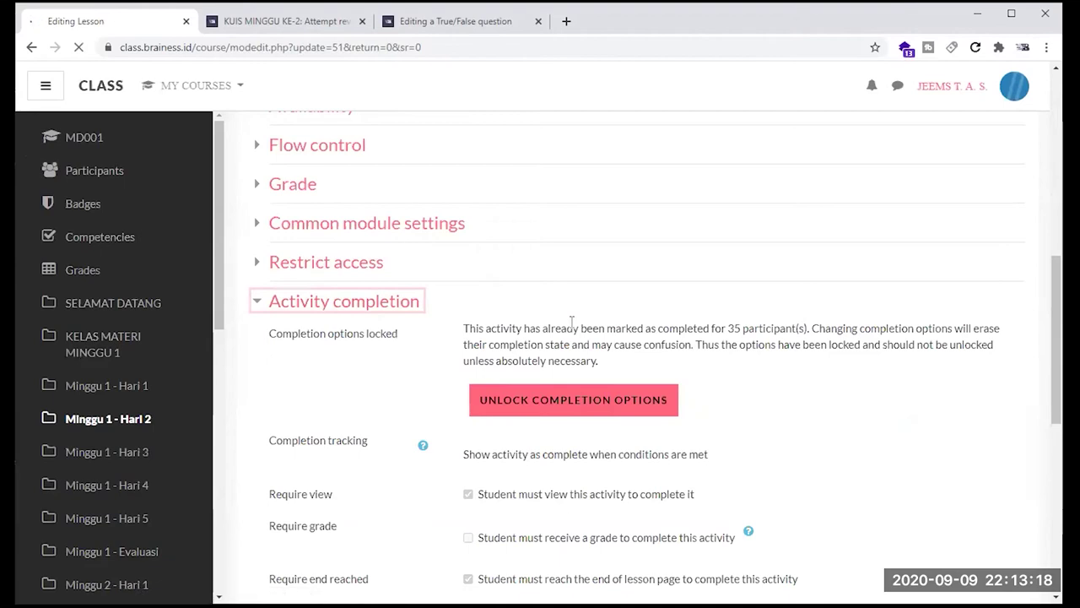
Step: Leave the lesson settings without saving, return to course MD001 and add one new topic at the end of the course
scroll(572, 322, down, 1)
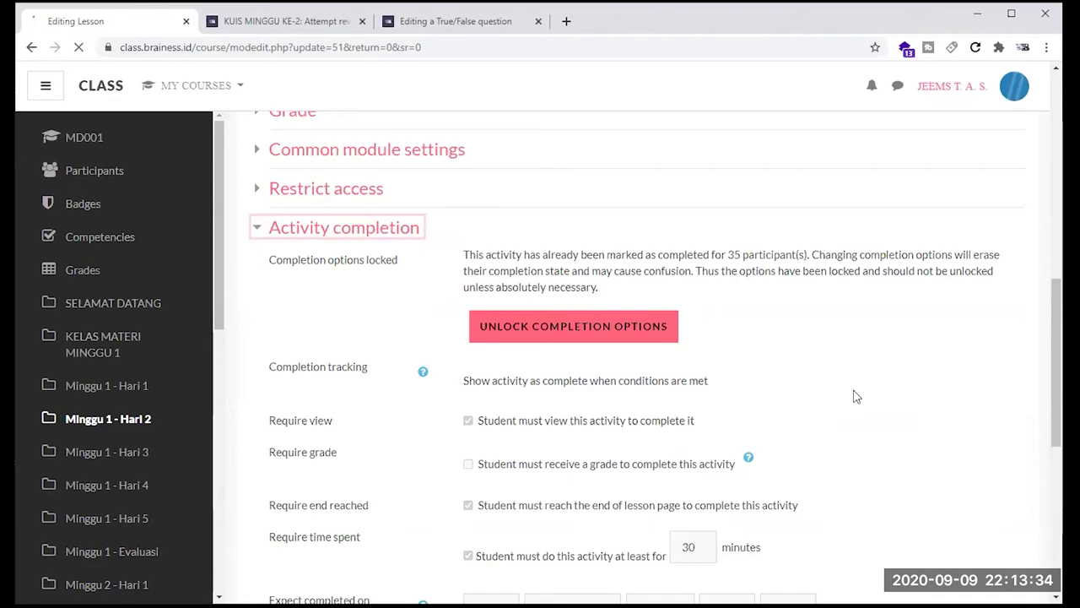
click(110, 145)
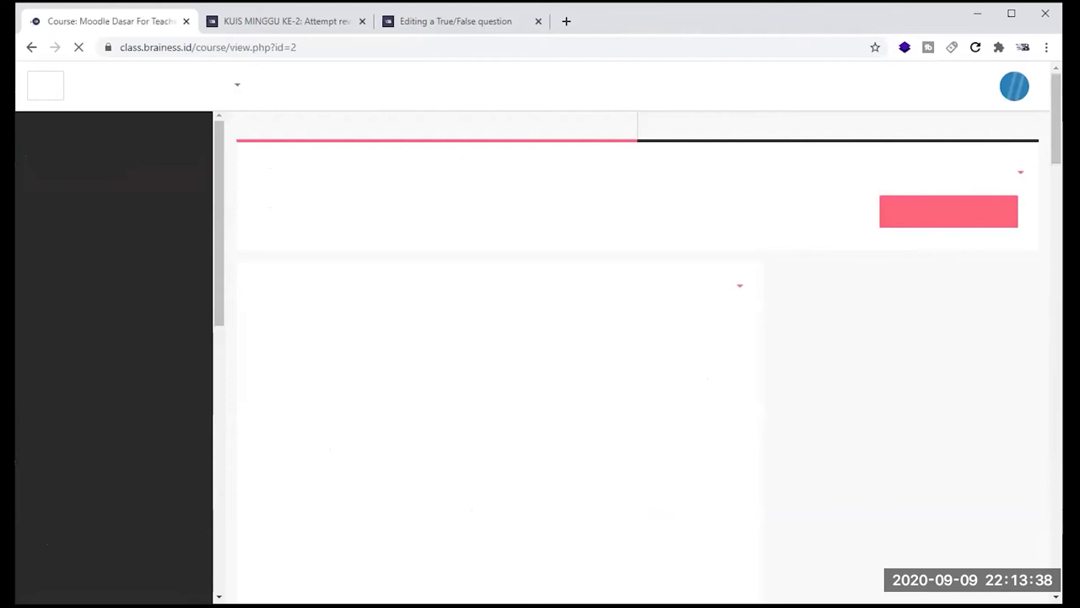
scroll(1017, 526, down, 15)
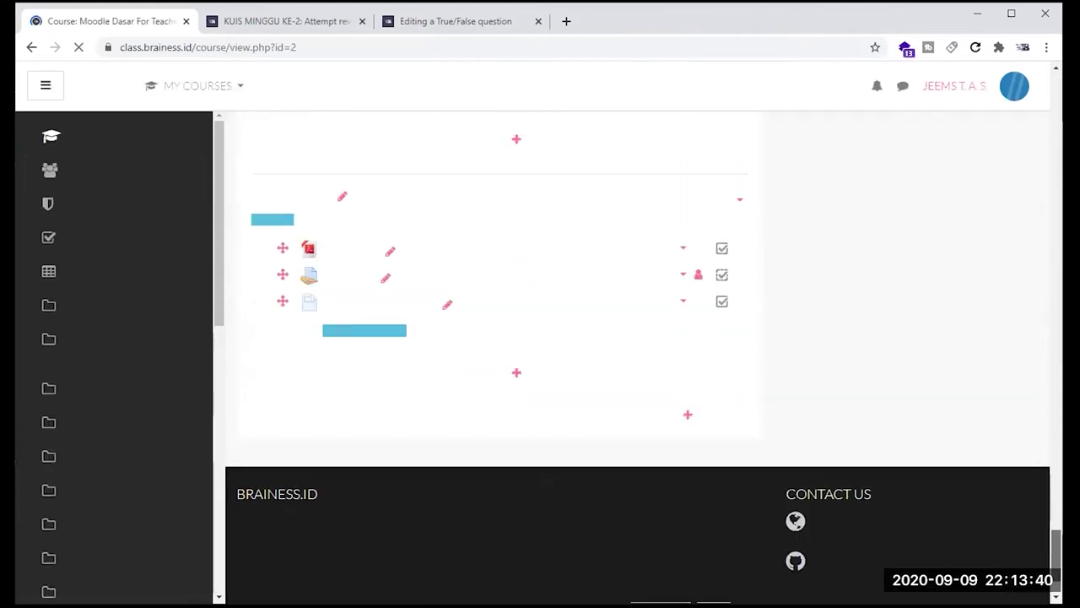
click(703, 320)
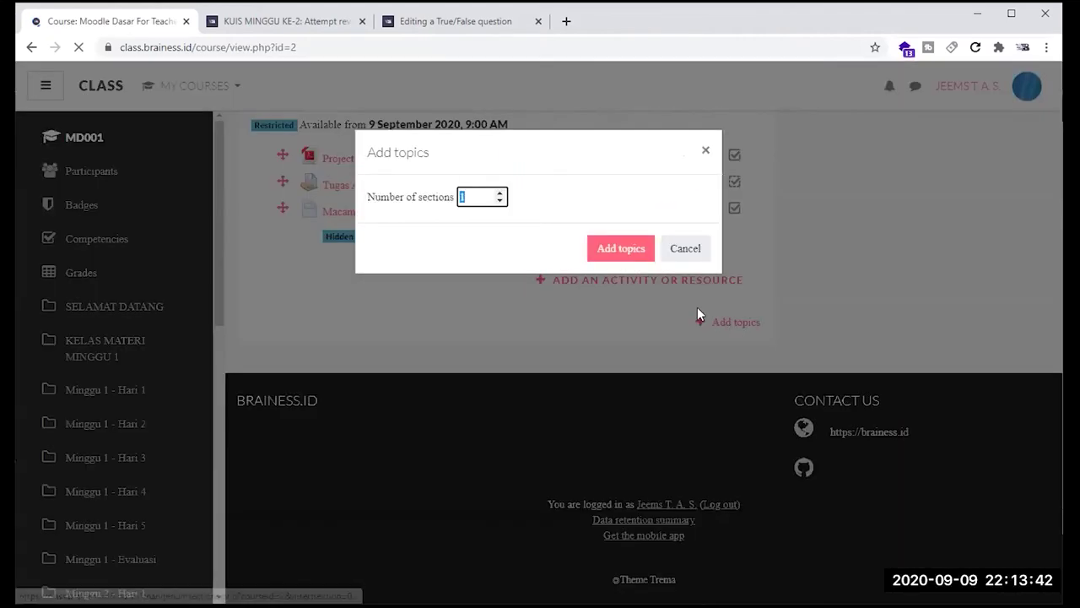
click(621, 248)
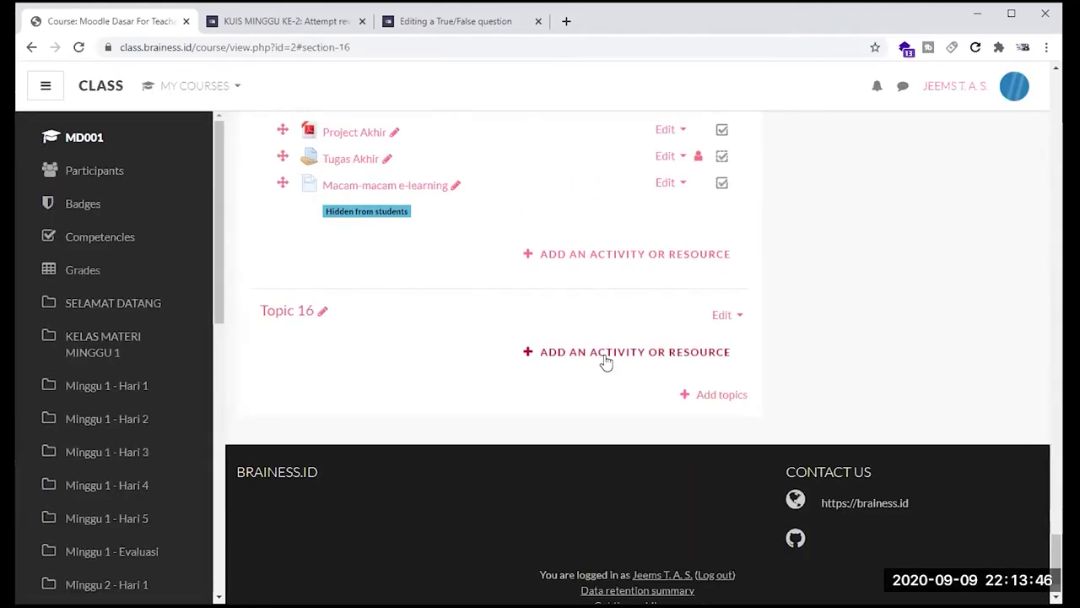
Step: Add a Lesson activity to Topic 16 and name it lesson 1
click(604, 362)
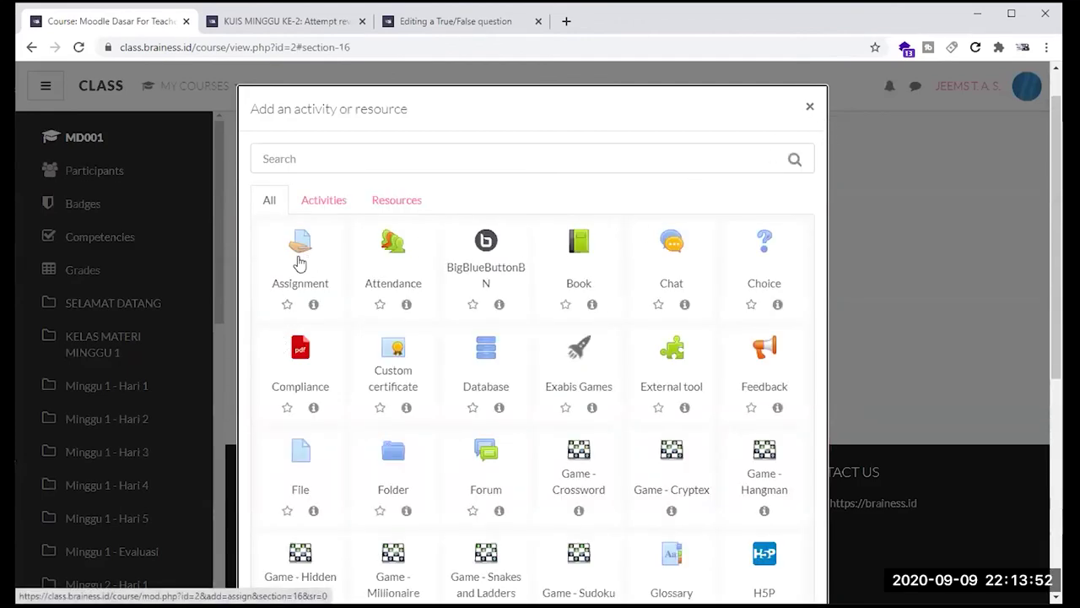
scroll(425, 429, down, 1)
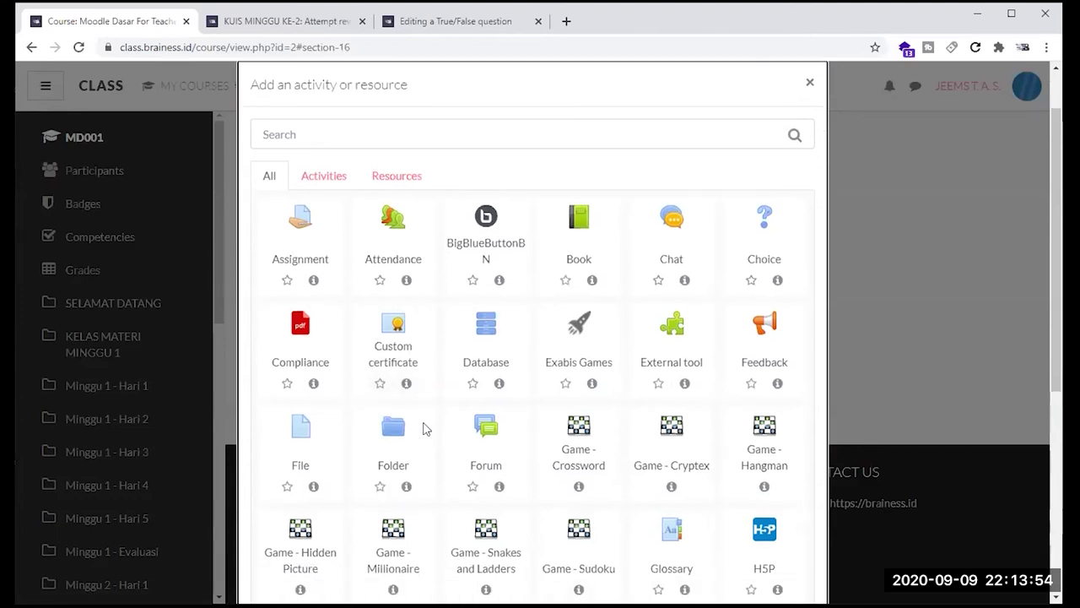
scroll(425, 429, down, 3)
click(584, 384)
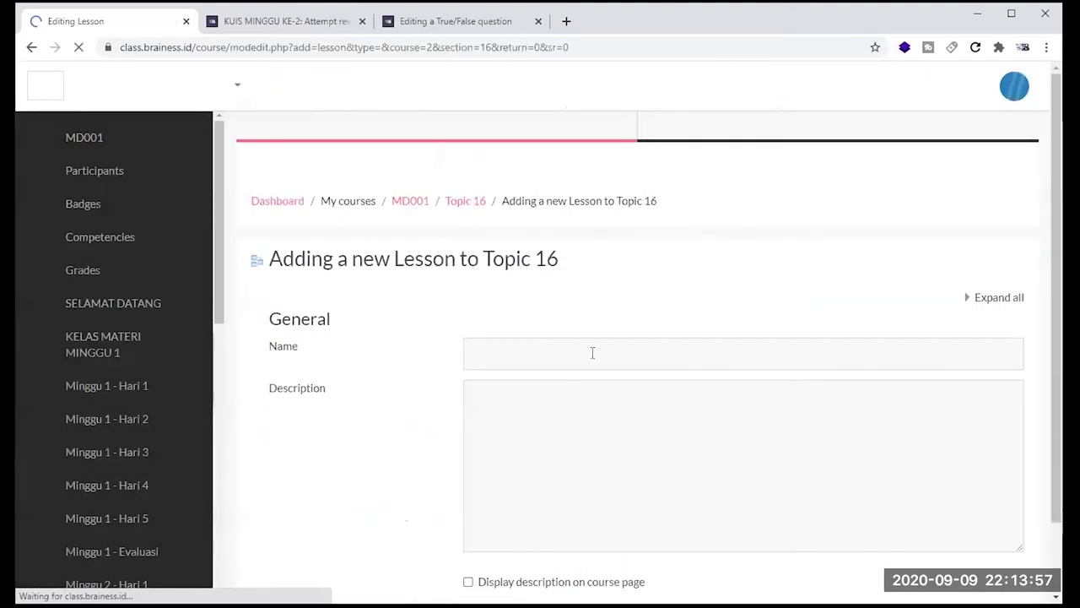
click(592, 349)
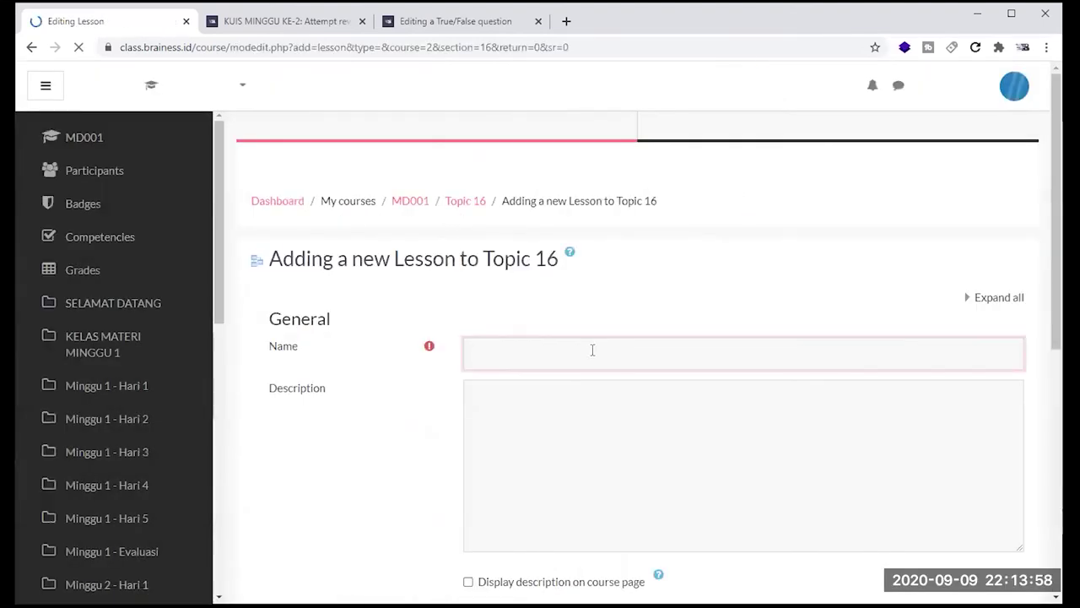
text(less)
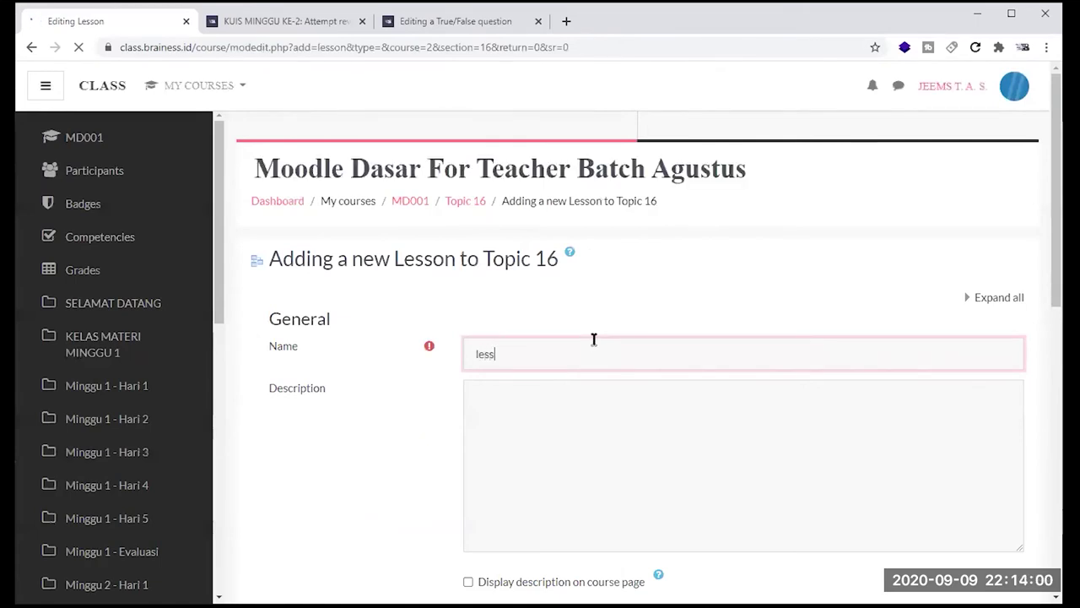
scroll(599, 339, down, 5)
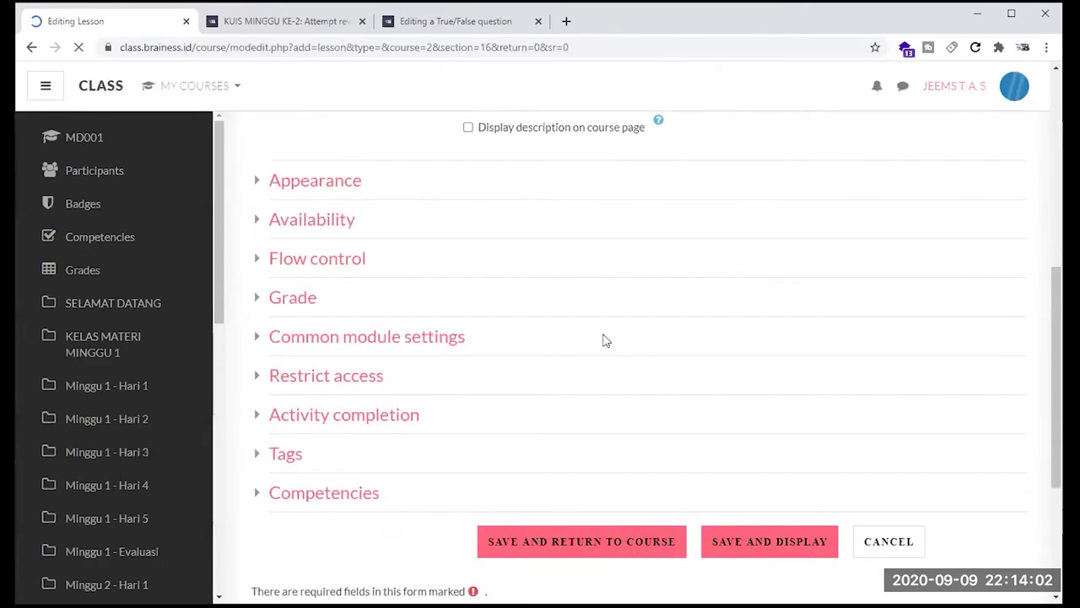
scroll(603, 340, up, 6)
click(620, 346)
text(on 1)
Step: Set the lesson's completion tracking to Show activity as complete when conditions are met, then save and display the lesson
scroll(579, 404, down, 5)
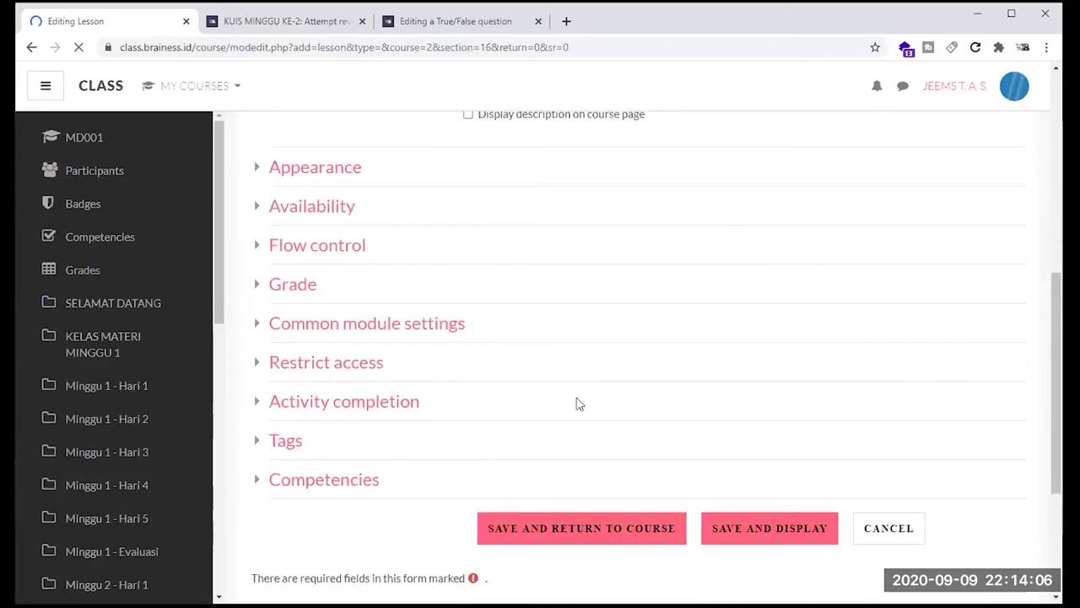
scroll(579, 404, down, 2)
click(342, 227)
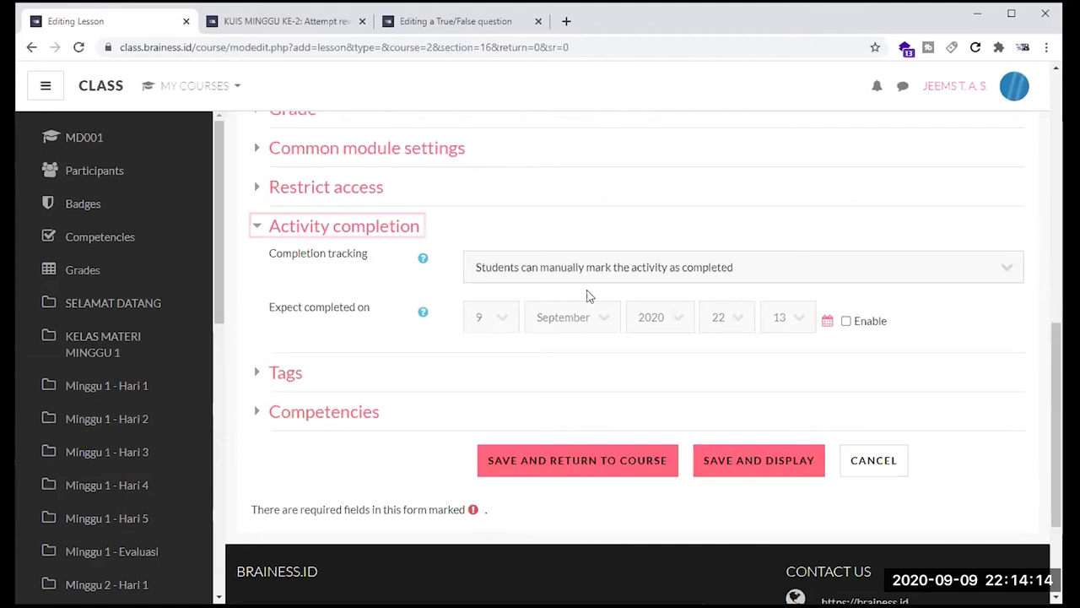
click(606, 268)
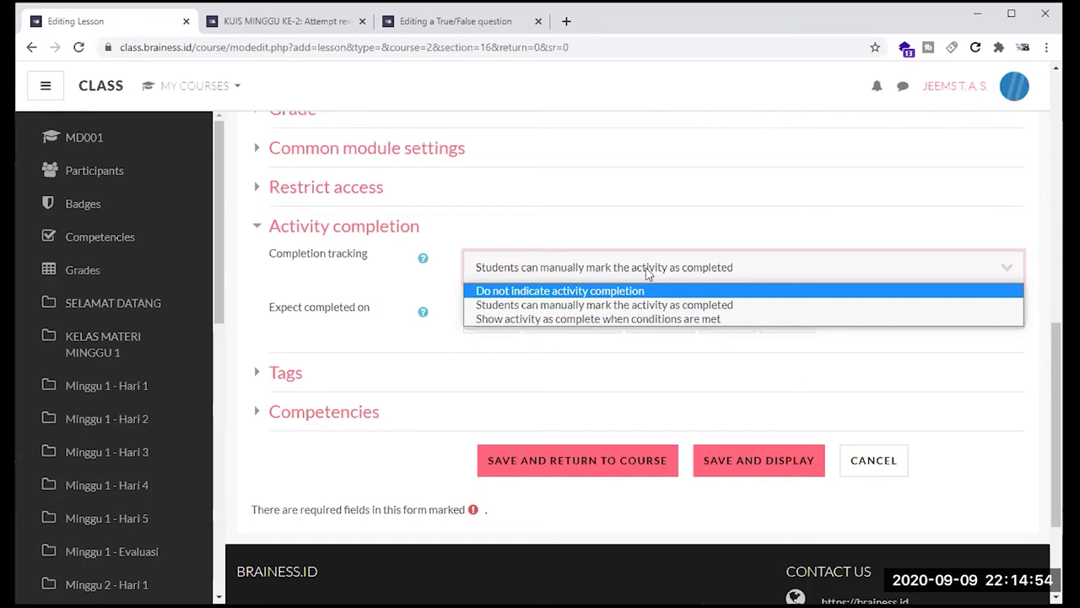
click(636, 319)
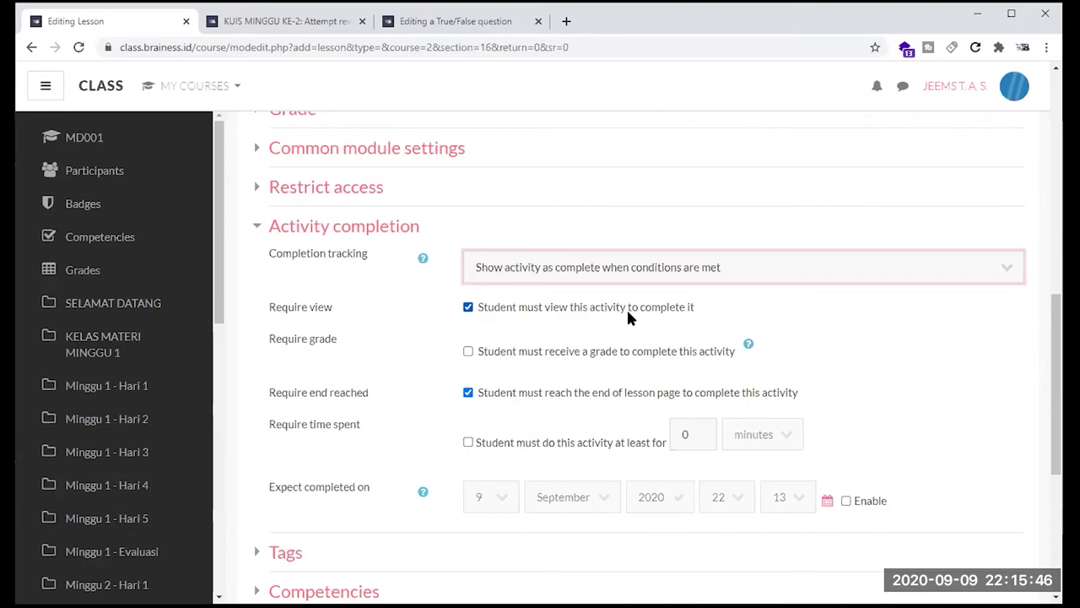
scroll(602, 338, down, 4)
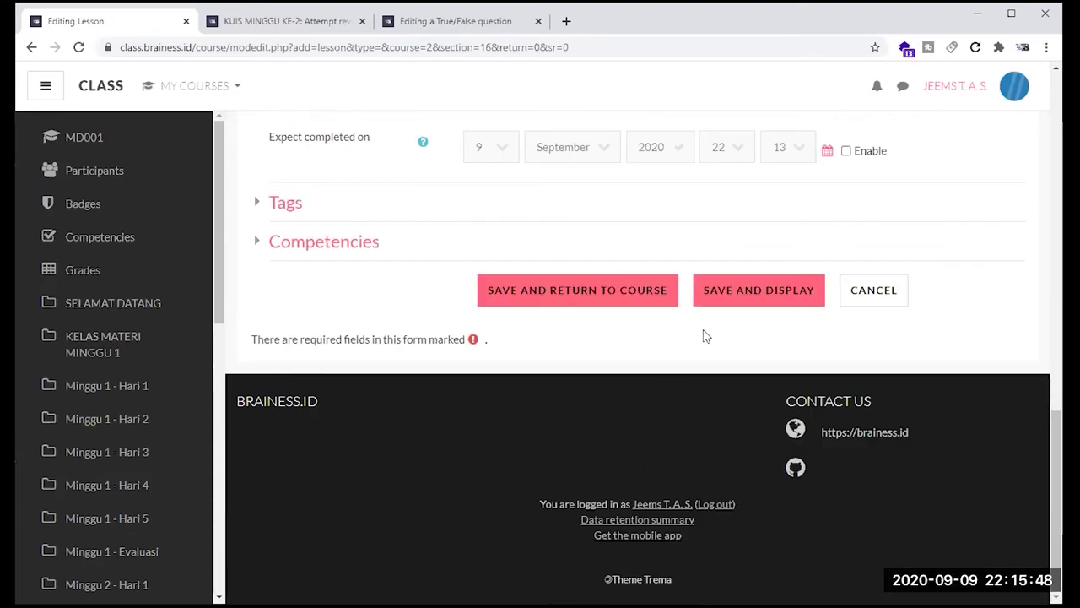
click(761, 299)
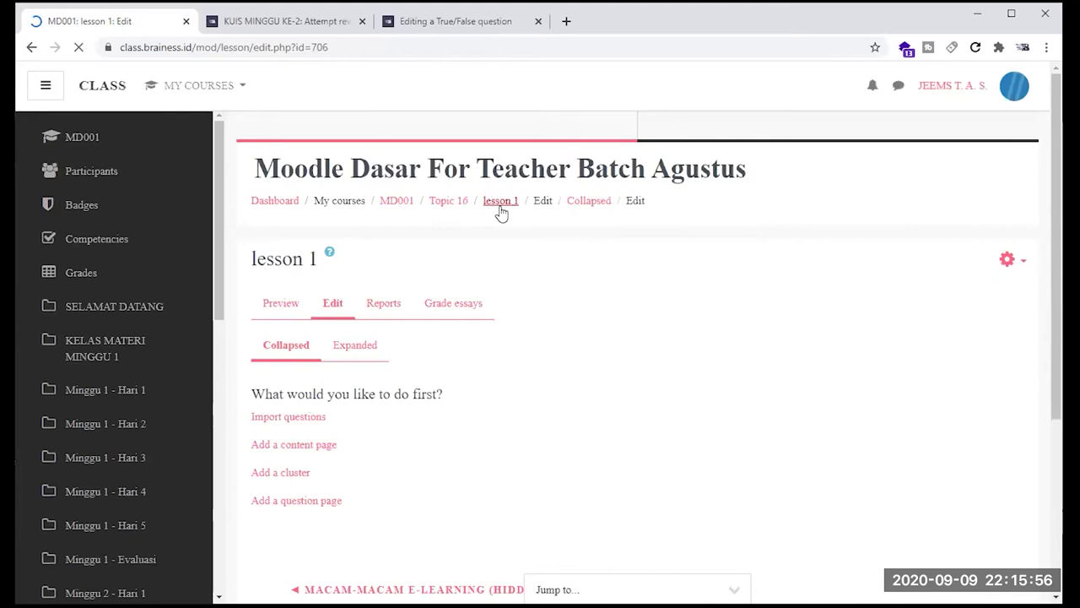
Step: Return to Topic 16 on the course page and start adding an Assignment activity to it
click(448, 202)
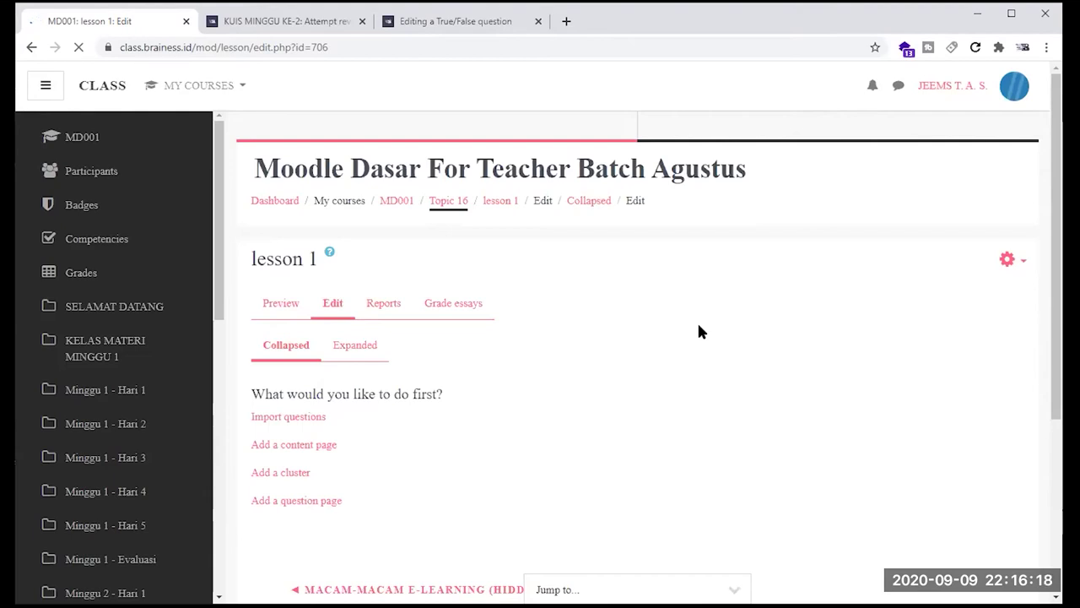
click(458, 212)
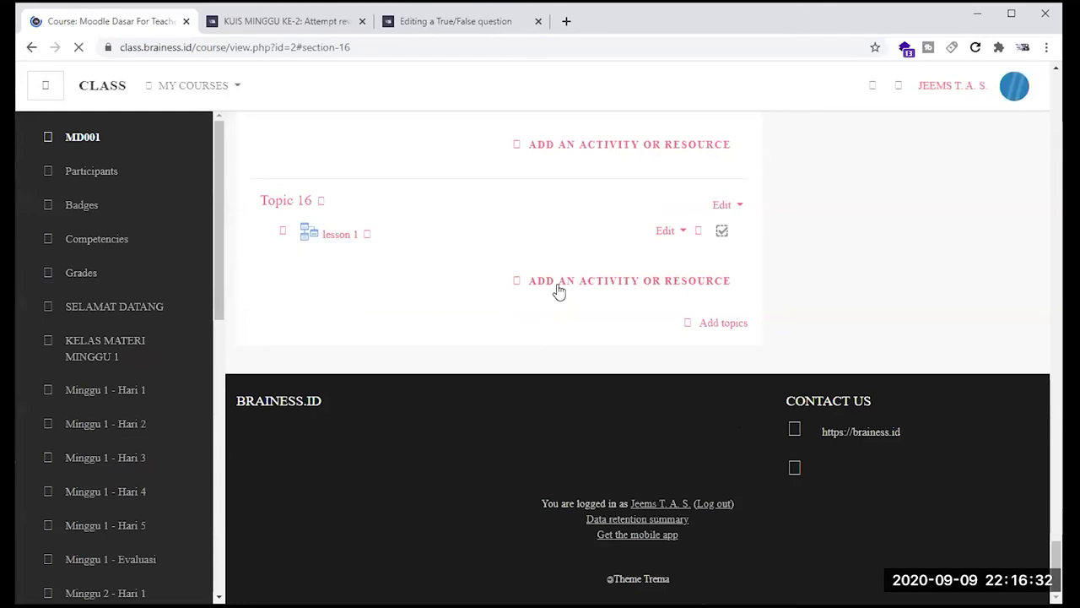
click(558, 290)
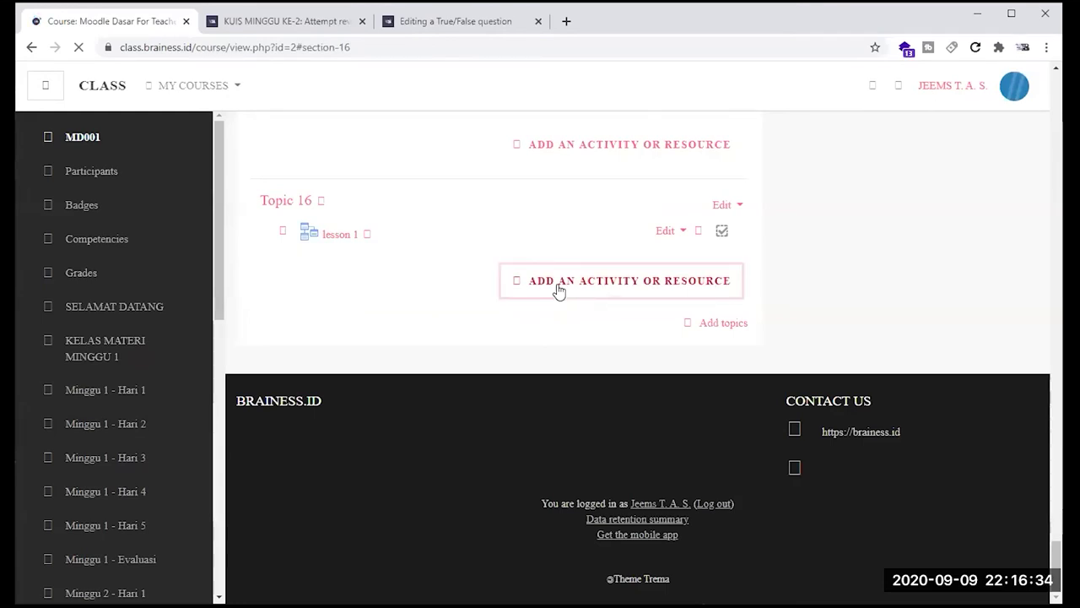
click(579, 292)
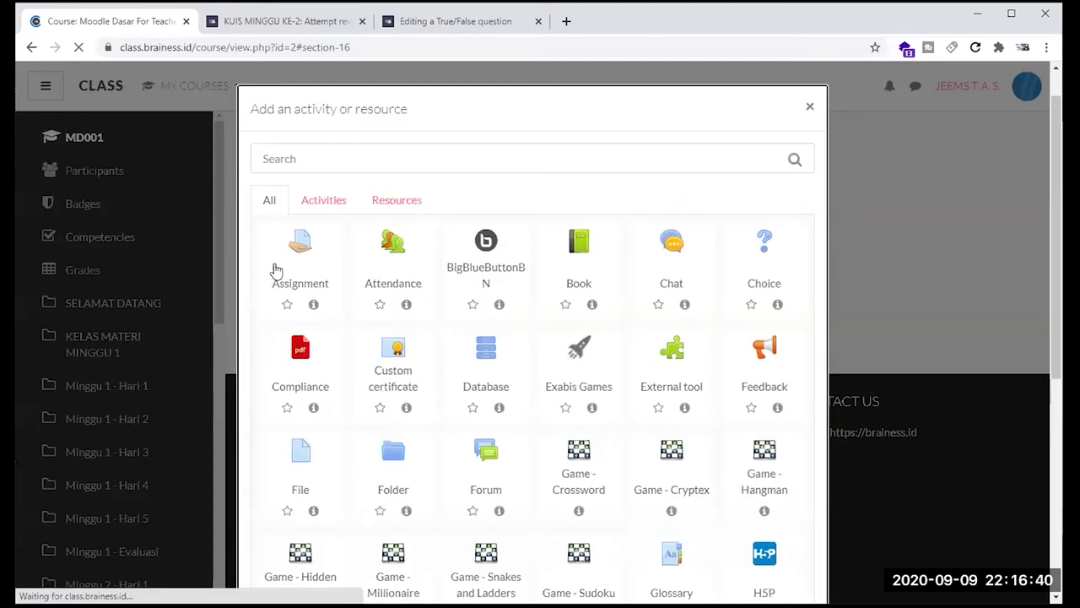
click(372, 402)
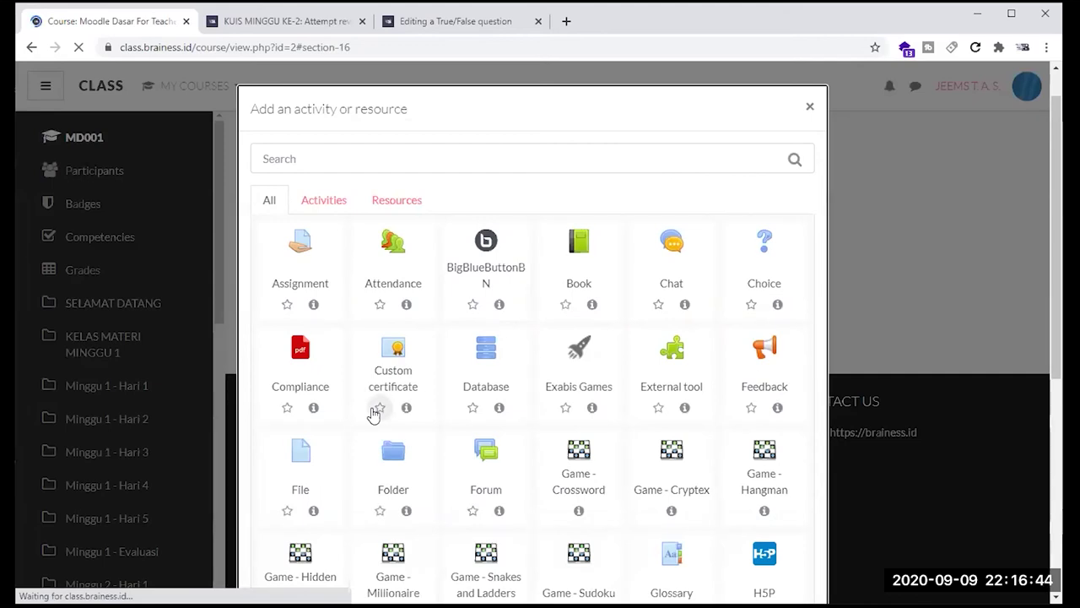
click(301, 248)
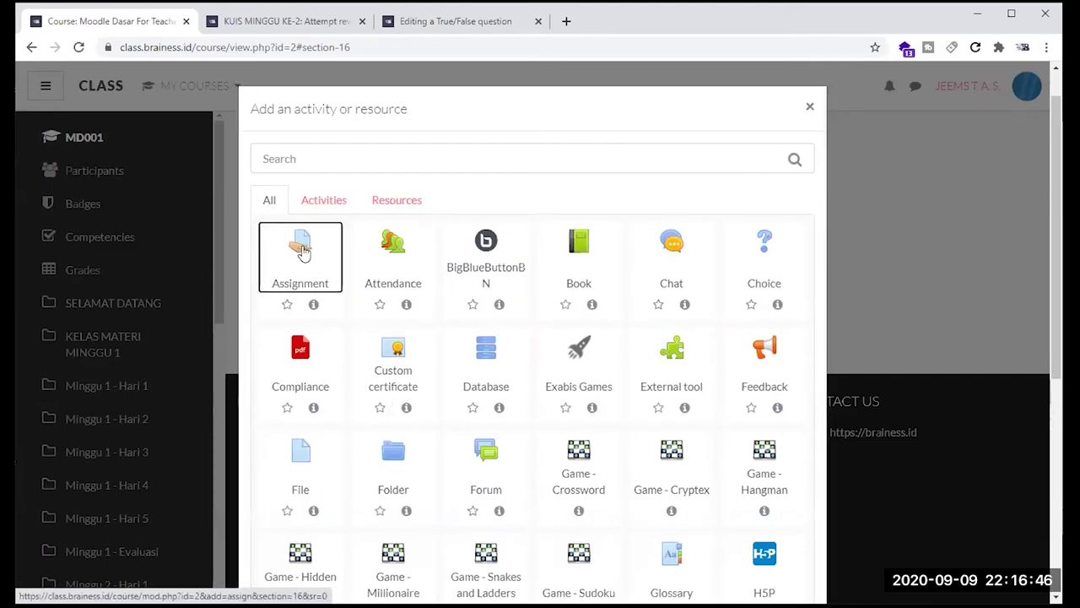
drag(302, 249, 463, 365)
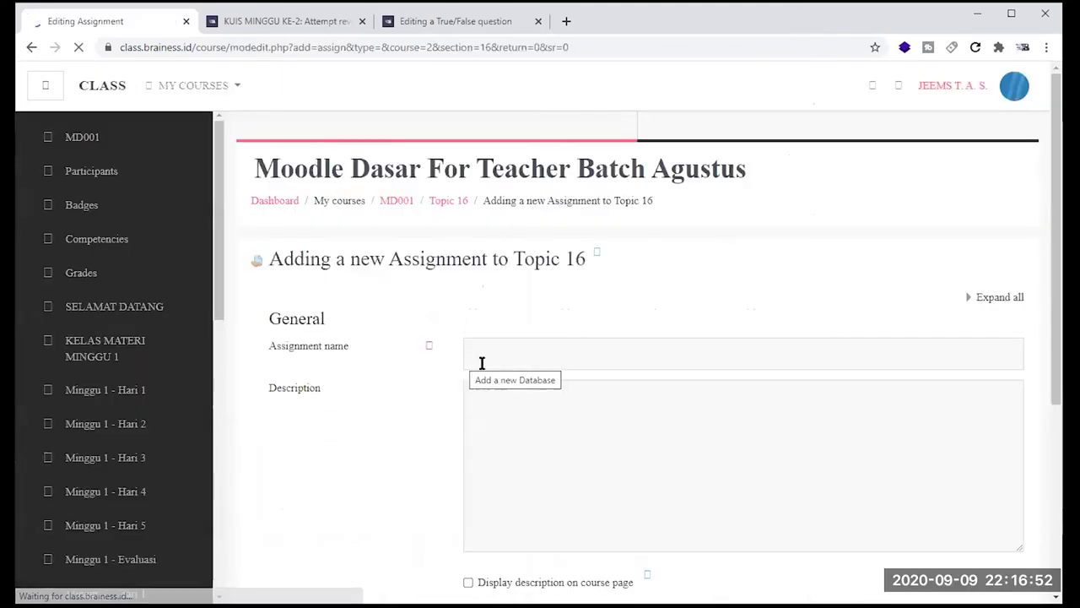
Step: Enter assignment as the name of the new assignment
click(510, 366)
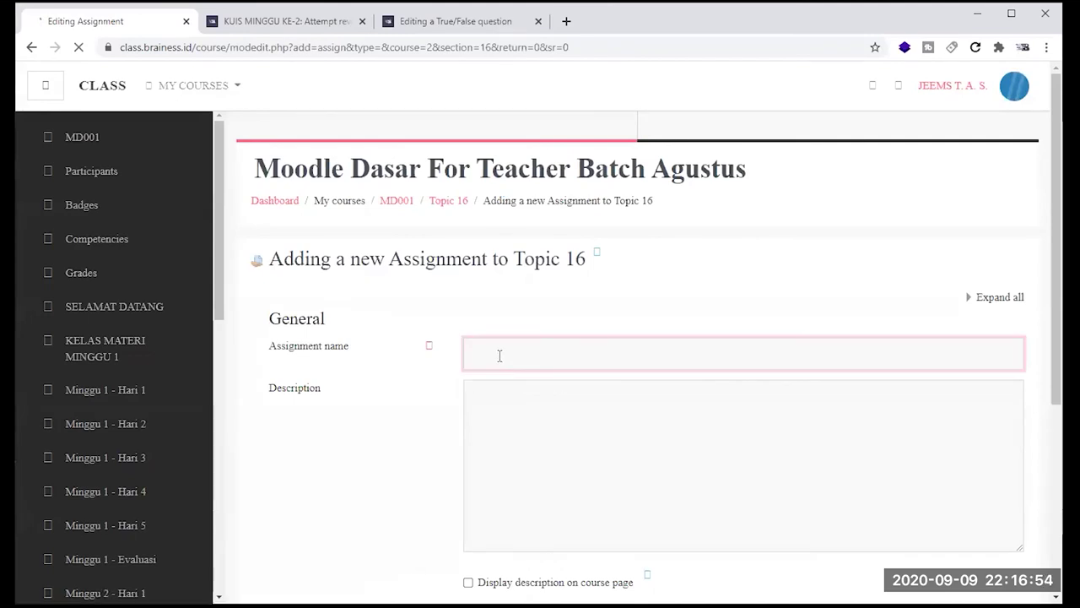
text(assign)
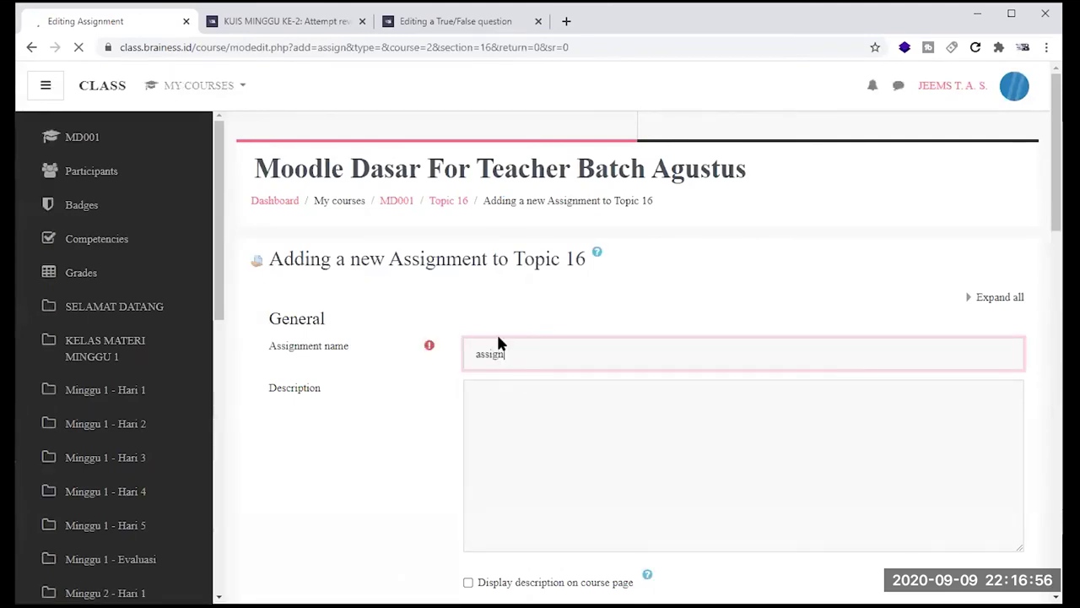
text(ment)
Step: Review the assignment's availability and submission settings and expand its Restrict access settings
scroll(497, 342, down, 7)
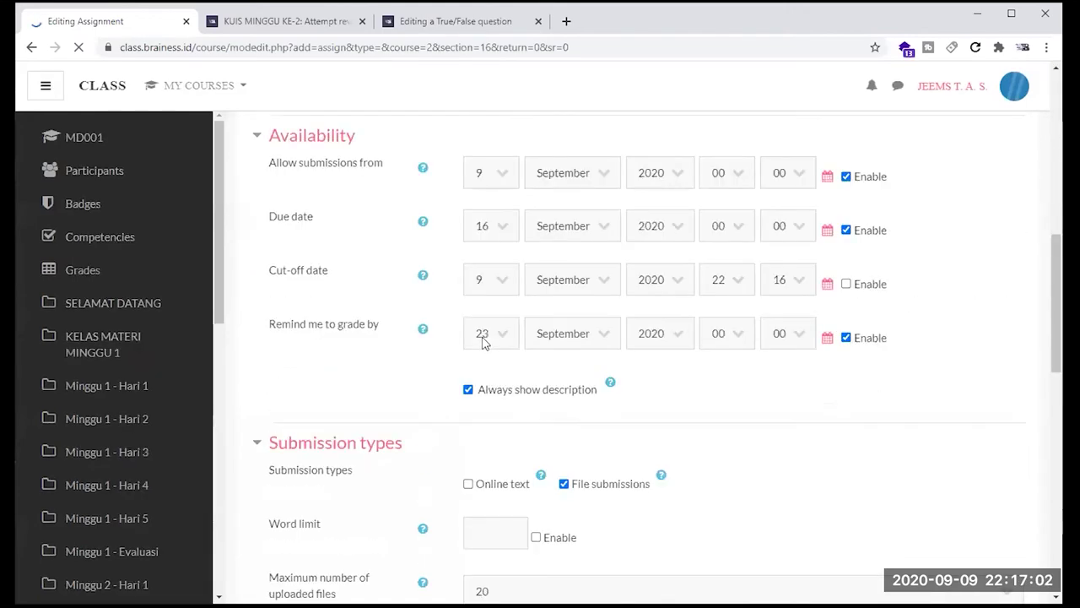
scroll(484, 340, down, 8)
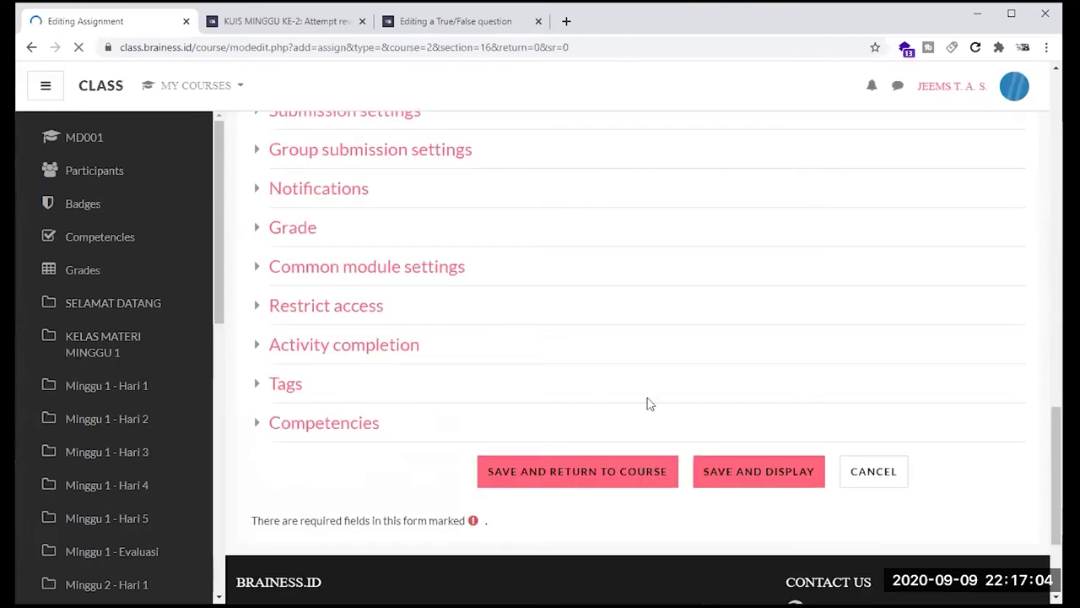
scroll(648, 404, down, 1)
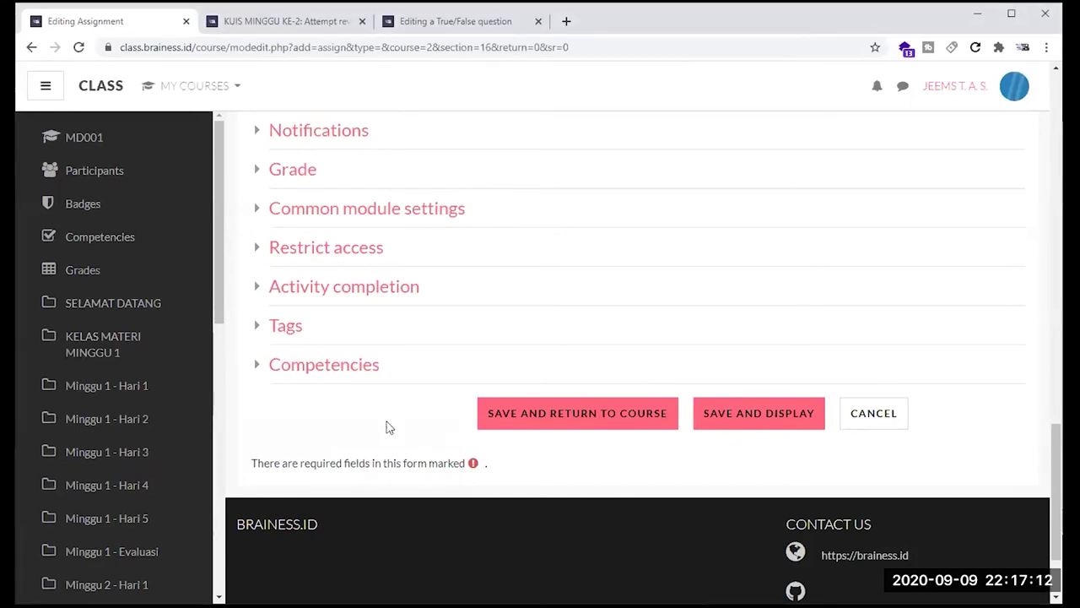
scroll(391, 412, up, 6)
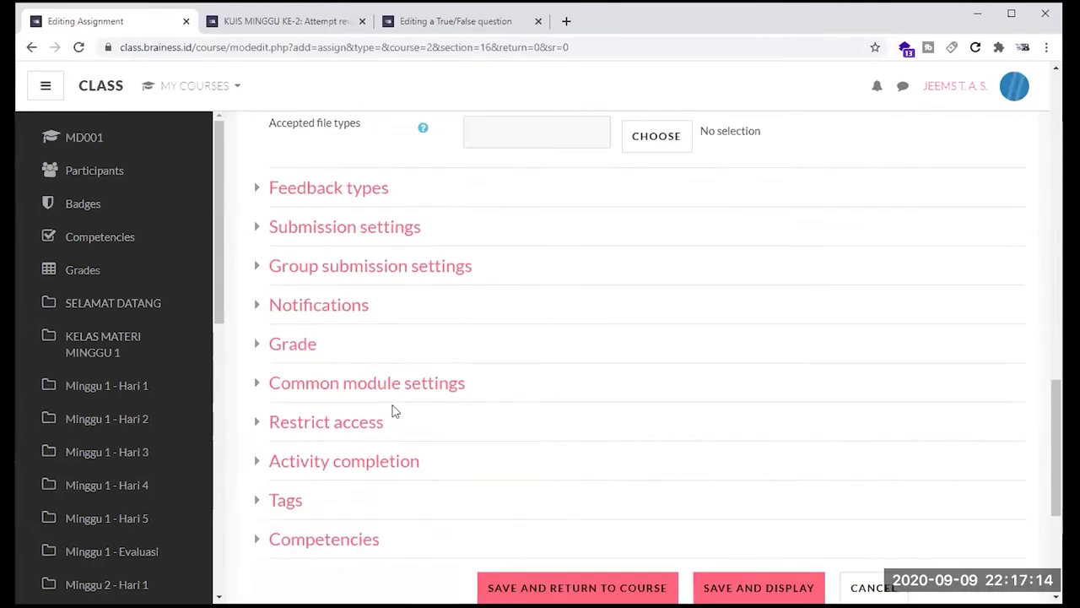
scroll(391, 412, up, 3)
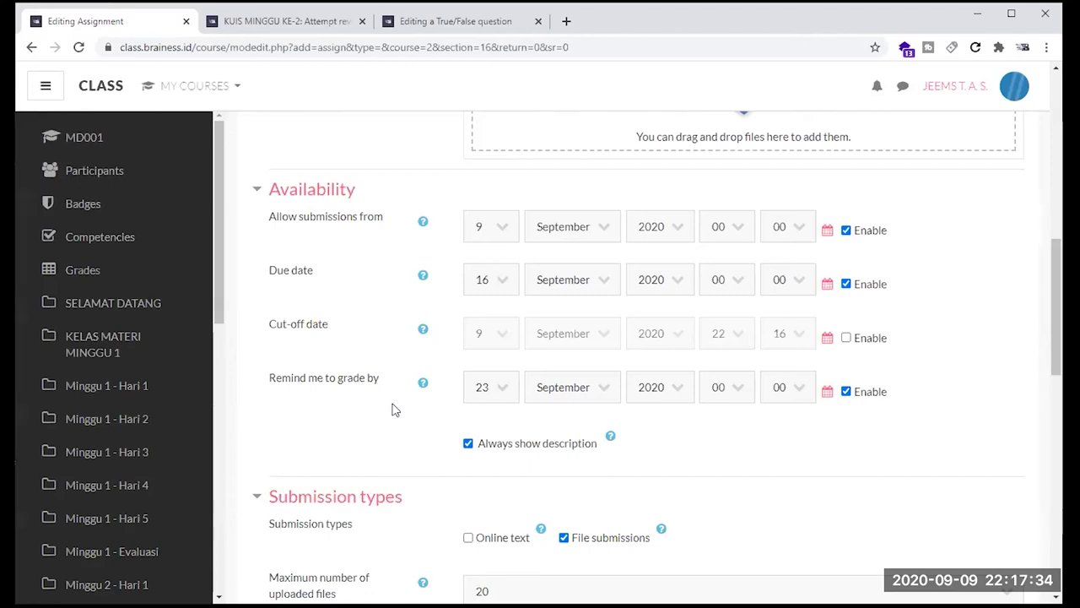
scroll(392, 410, down, 7)
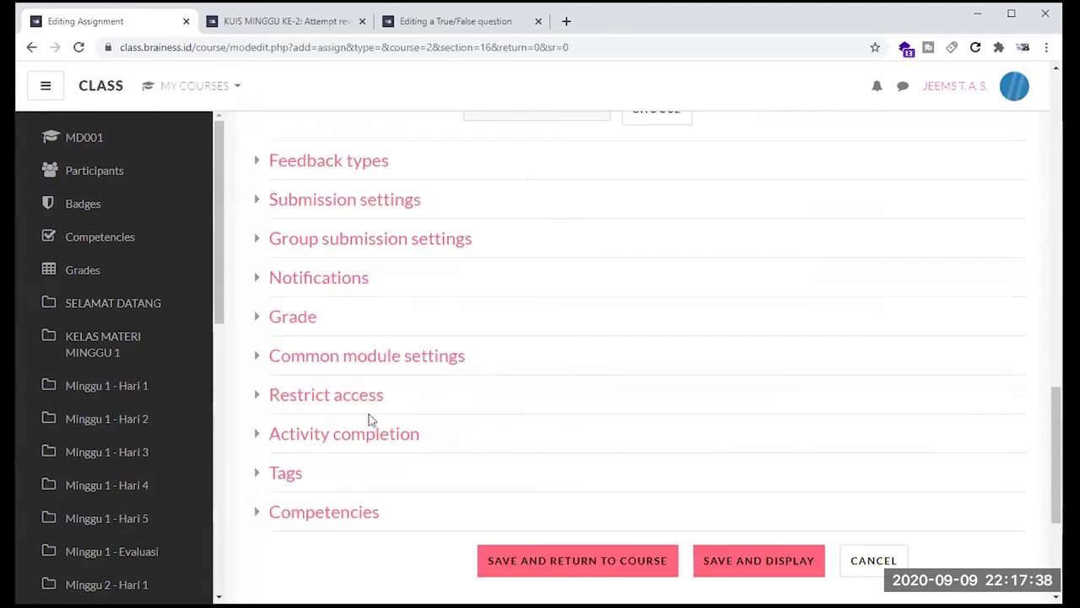
click(359, 438)
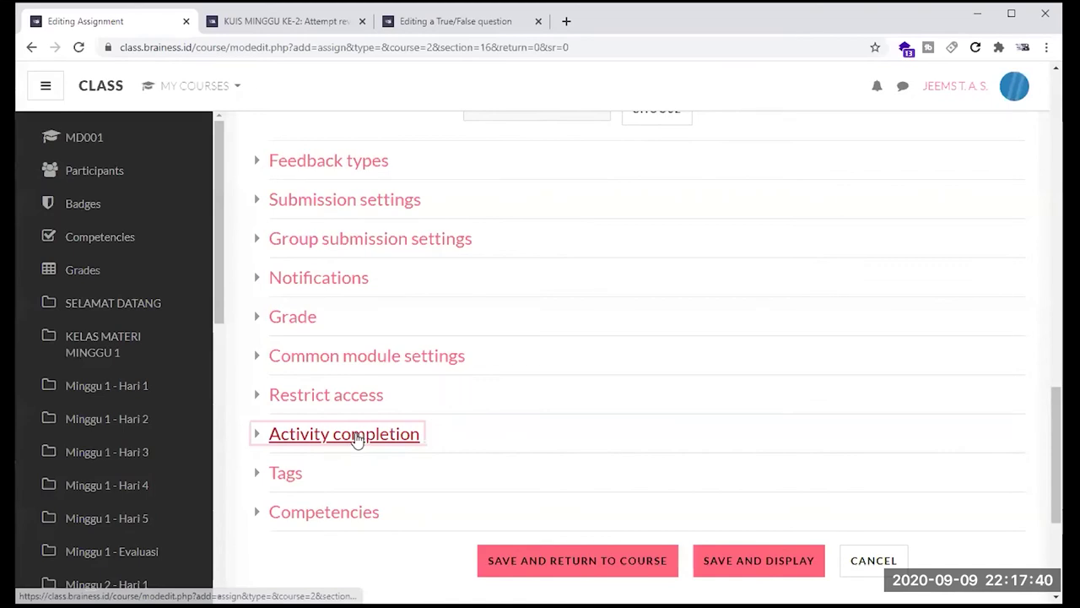
click(355, 399)
scroll(380, 403, down, 1)
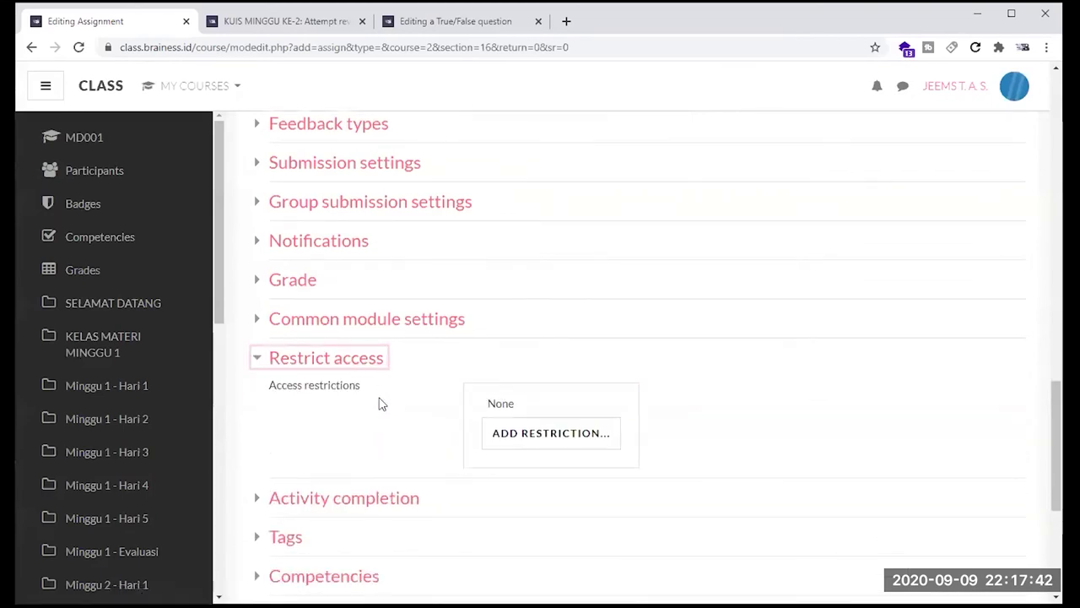
scroll(384, 394, down, 1)
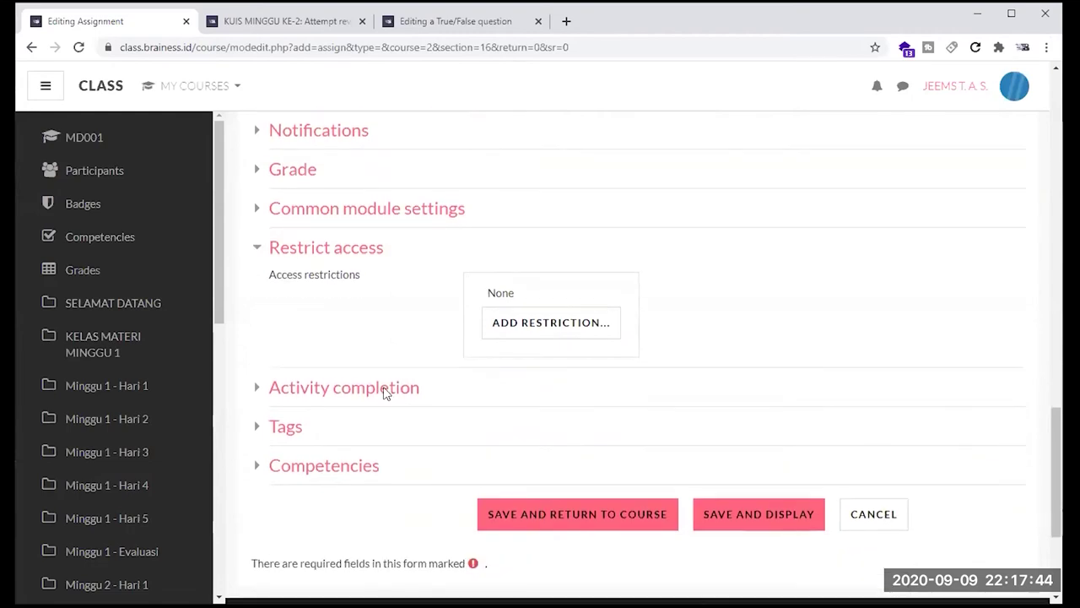
scroll(384, 394, down, 1)
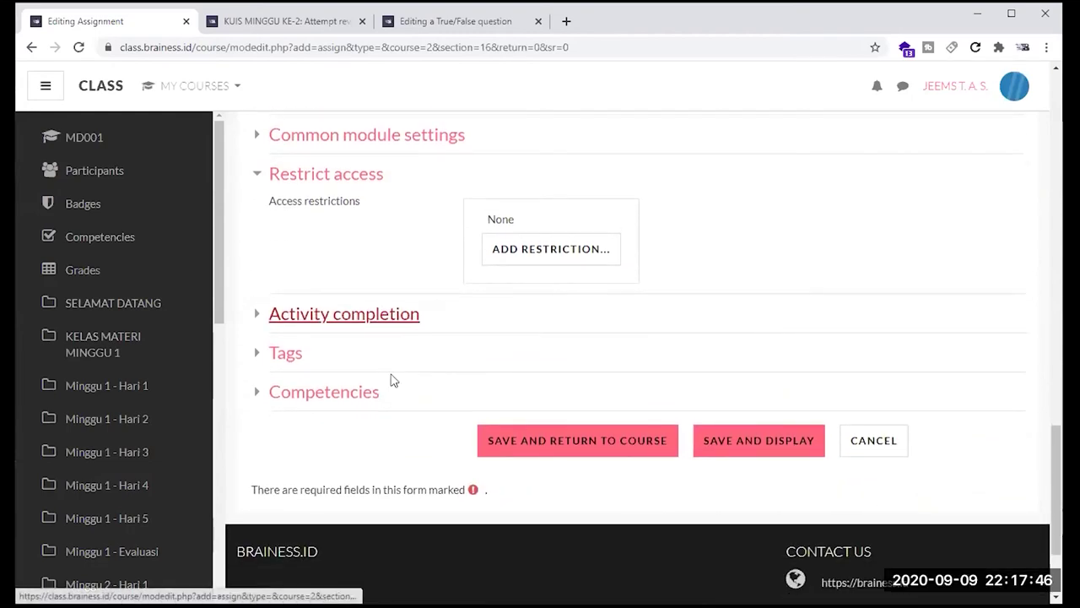
Step: Add an Activity completion restriction to the assignment requiring that lesson 1 must be marked complete
click(530, 269)
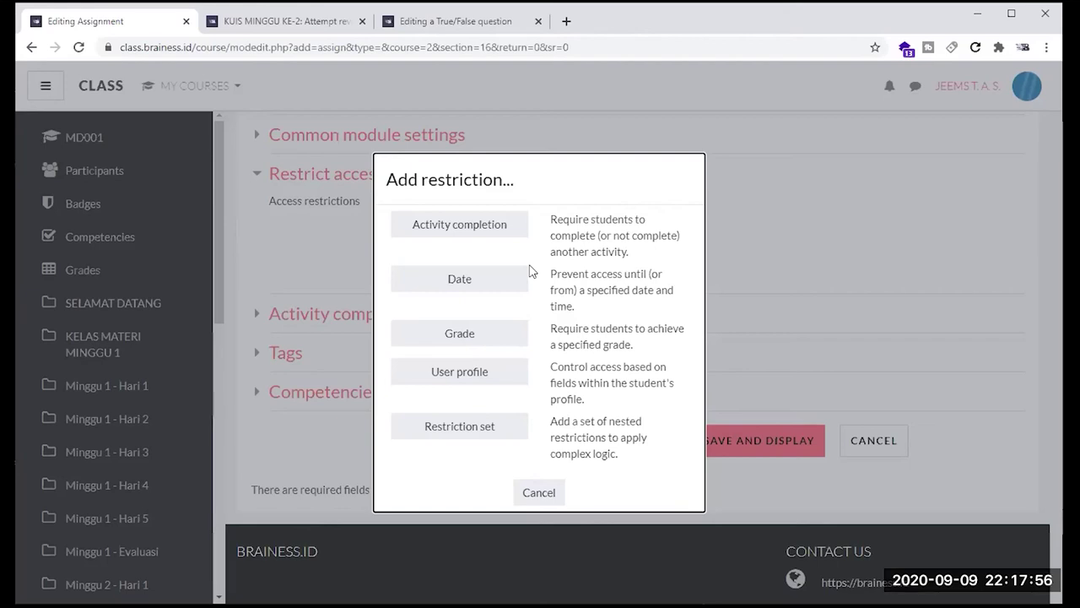
click(463, 234)
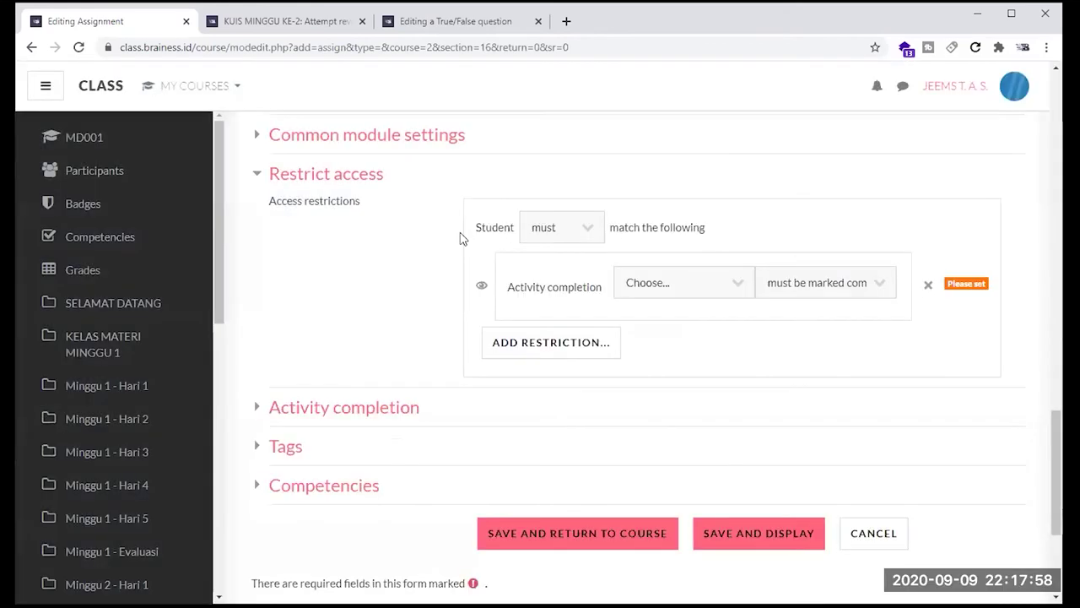
click(704, 282)
scroll(764, 422, down, 3)
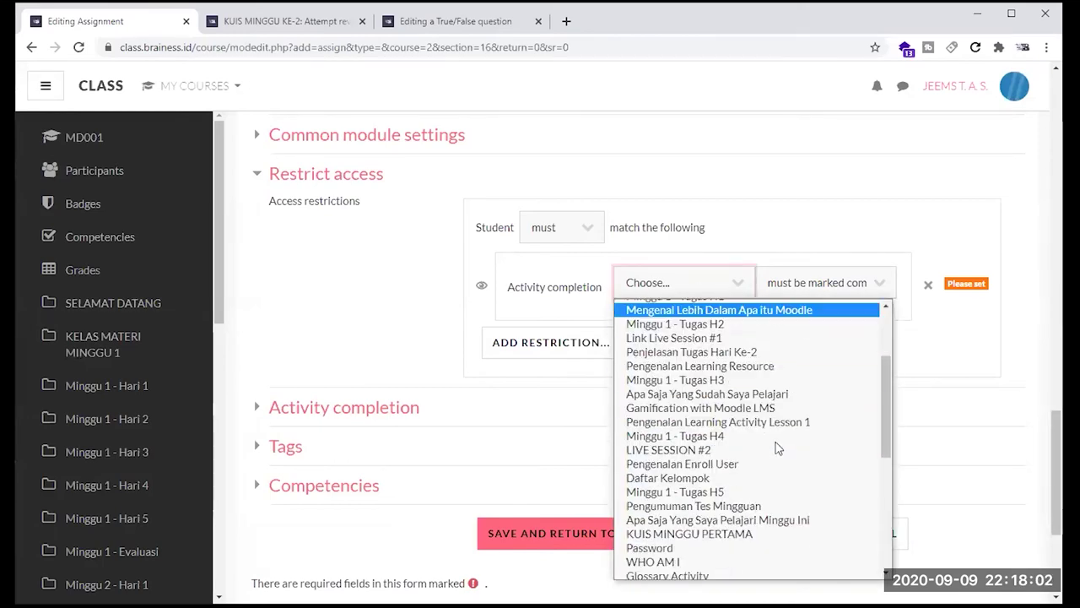
scroll(762, 518, down, 5)
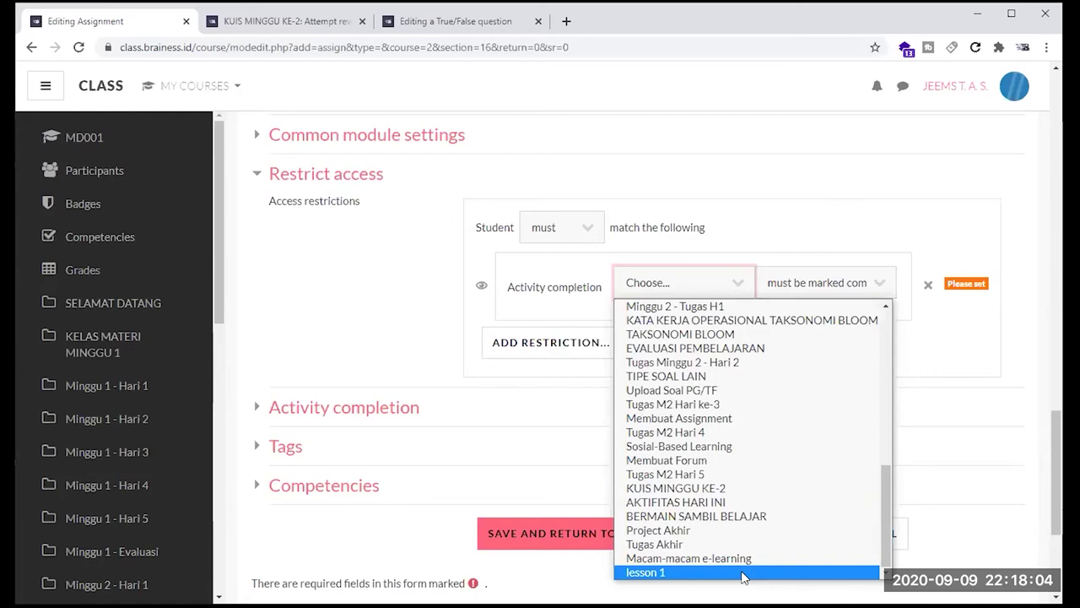
click(744, 574)
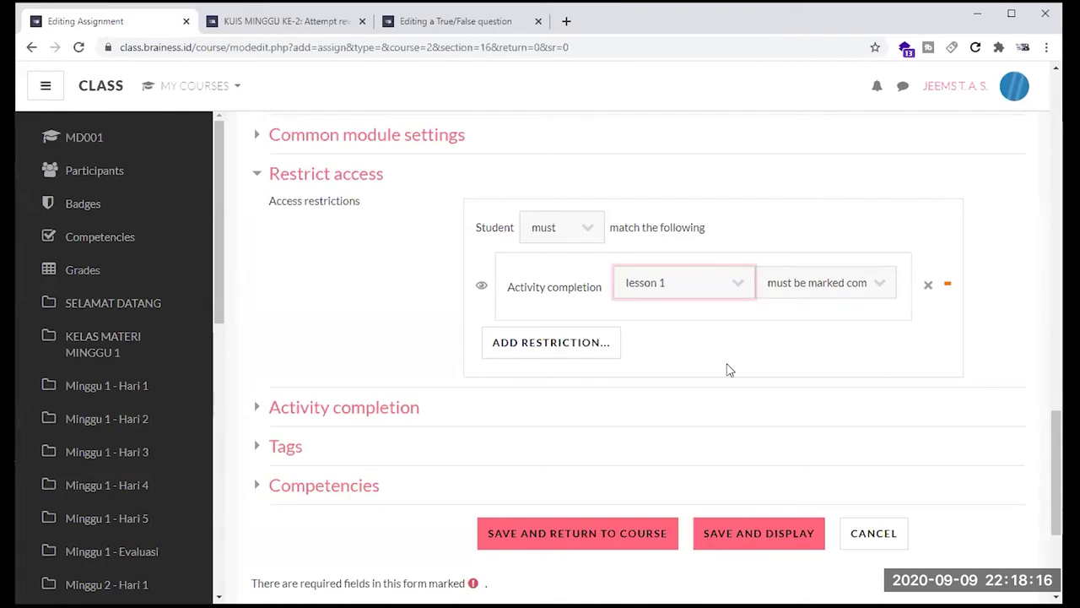
click(794, 292)
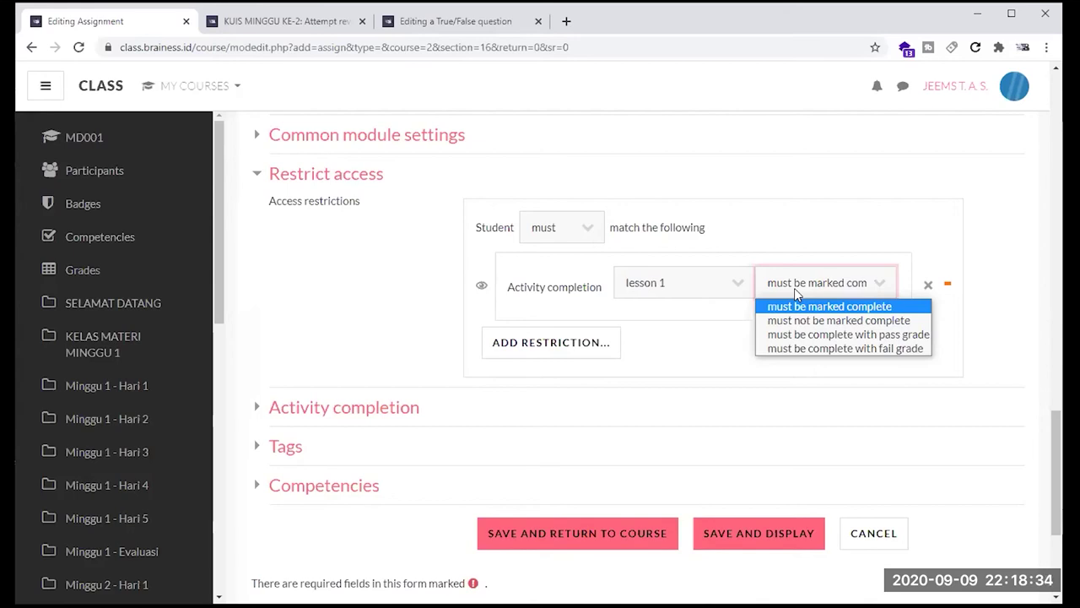
click(794, 292)
Step: Save and display the assignment, and return to Topic 16 on the course page
click(750, 538)
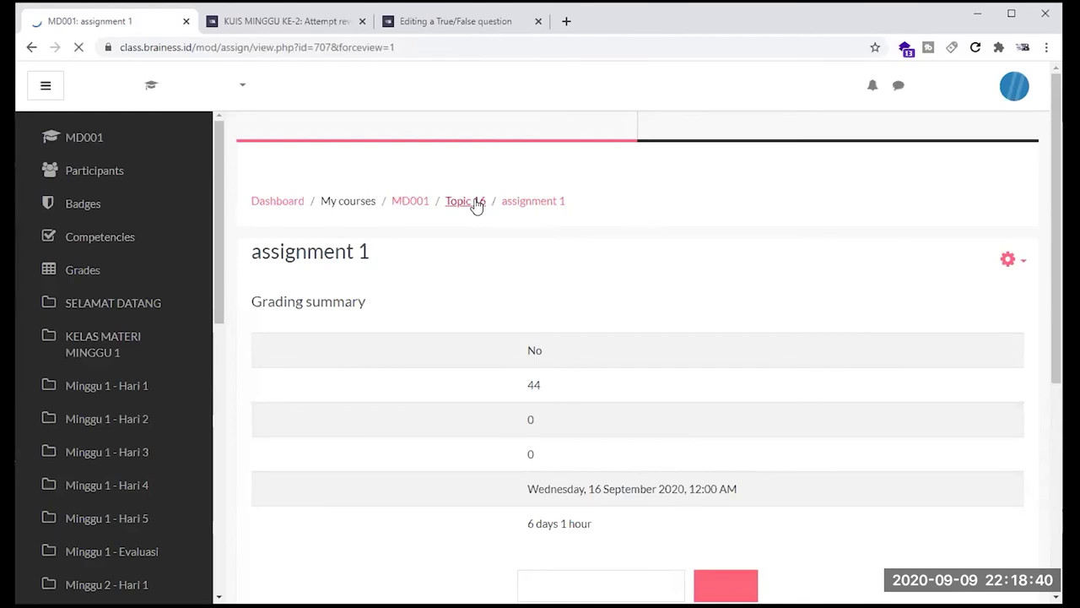
click(463, 203)
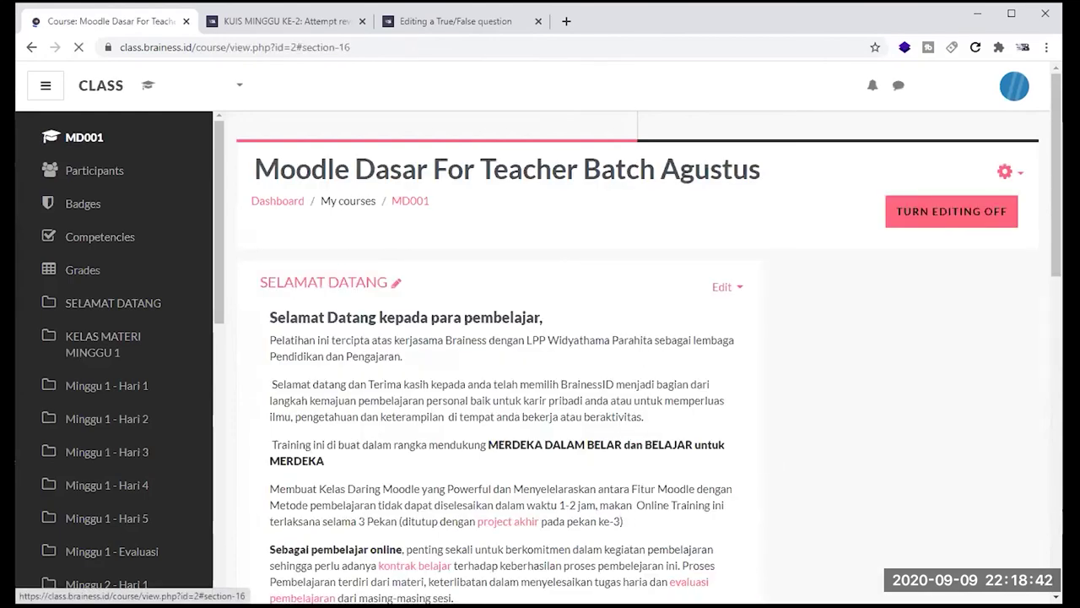
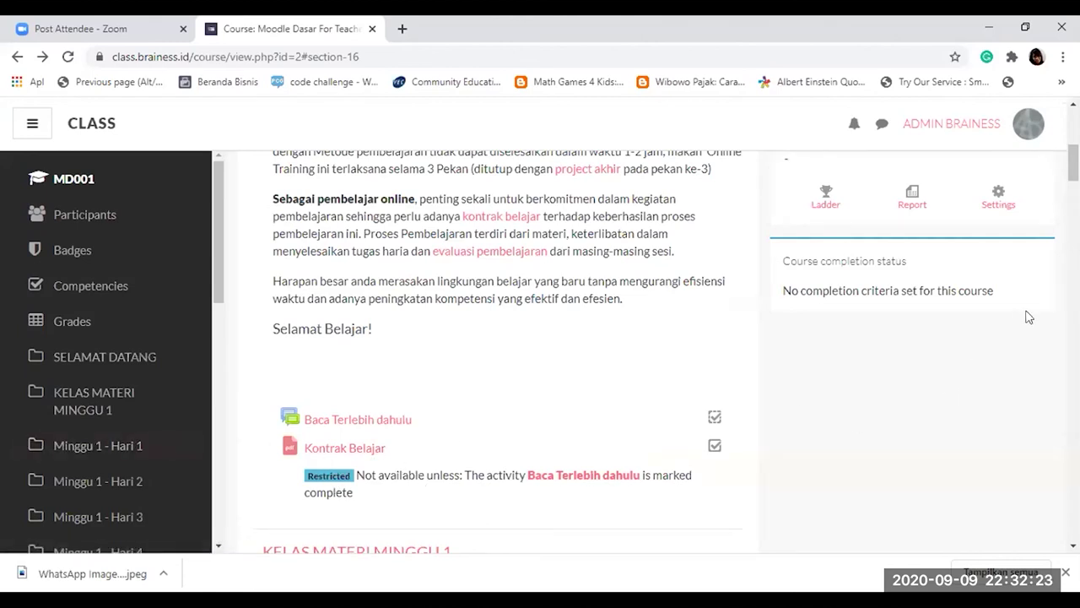
Step: Turn on course editing and start adding a BigBlueButtonBN activity to the SELAMAT DATANG section
scroll(987, 207, up, 5)
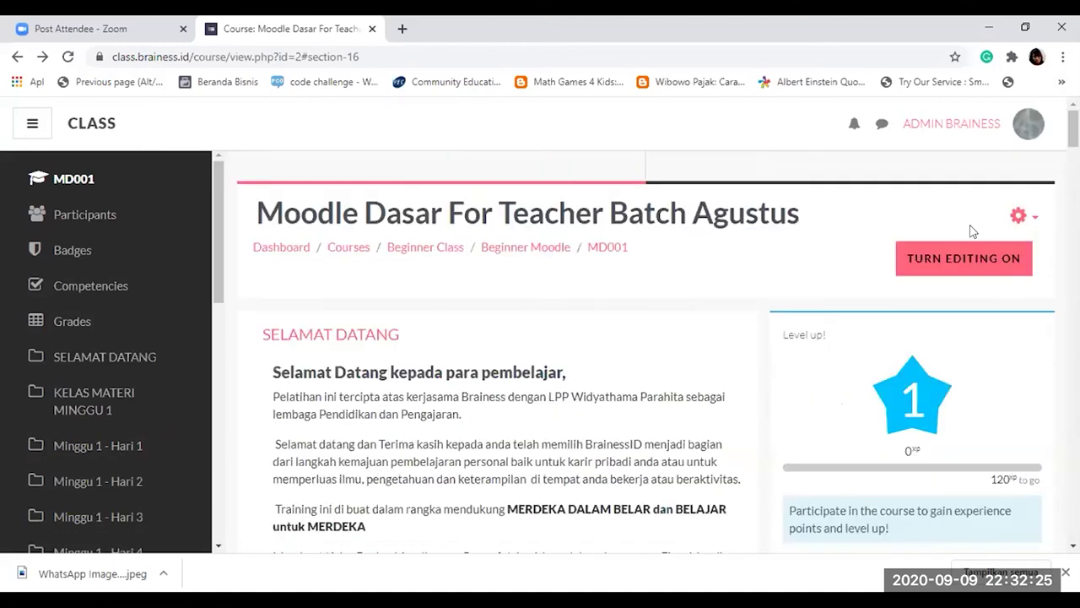
click(964, 259)
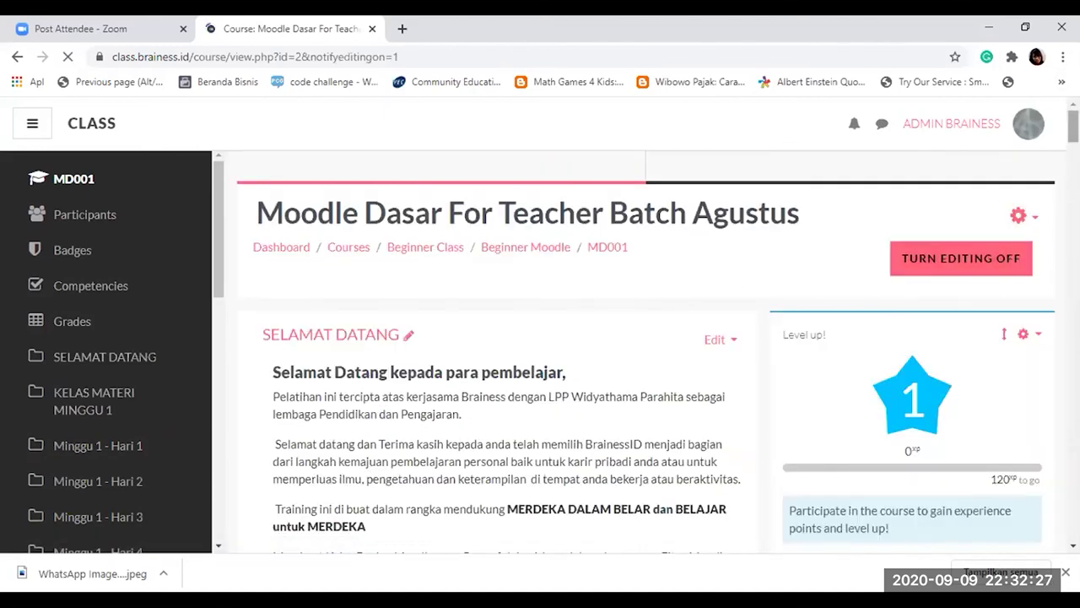
scroll(264, 321, down, 8)
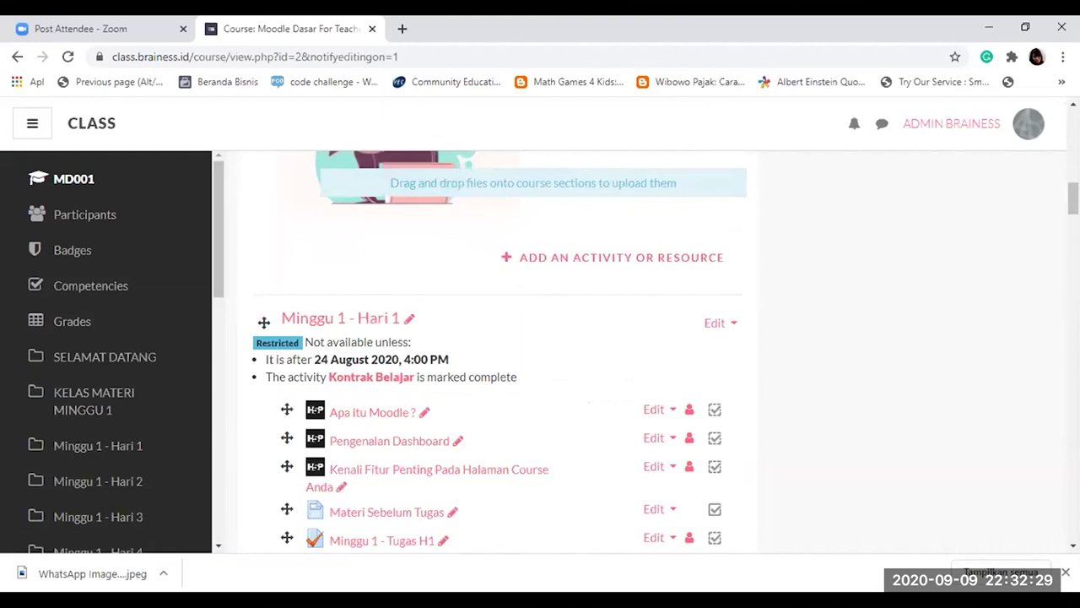
scroll(498, 351, up, 7)
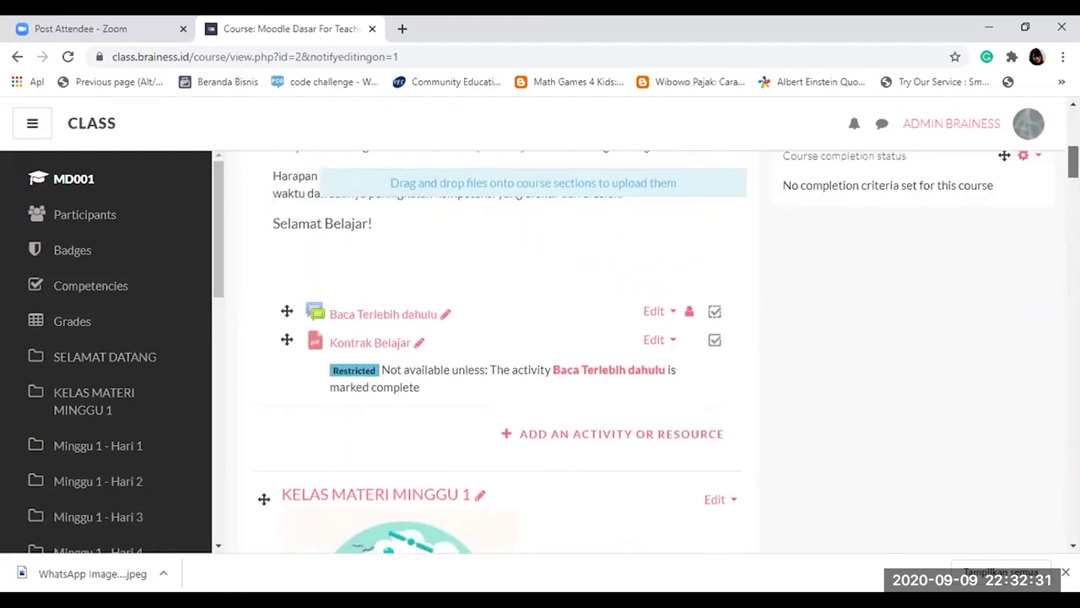
scroll(673, 253, down, 2)
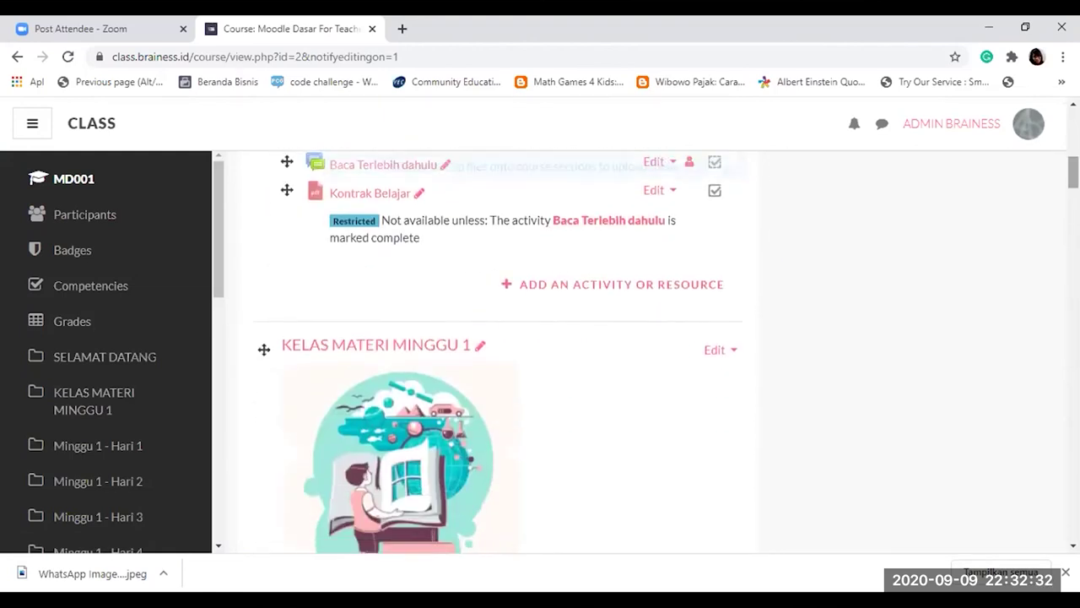
click(663, 287)
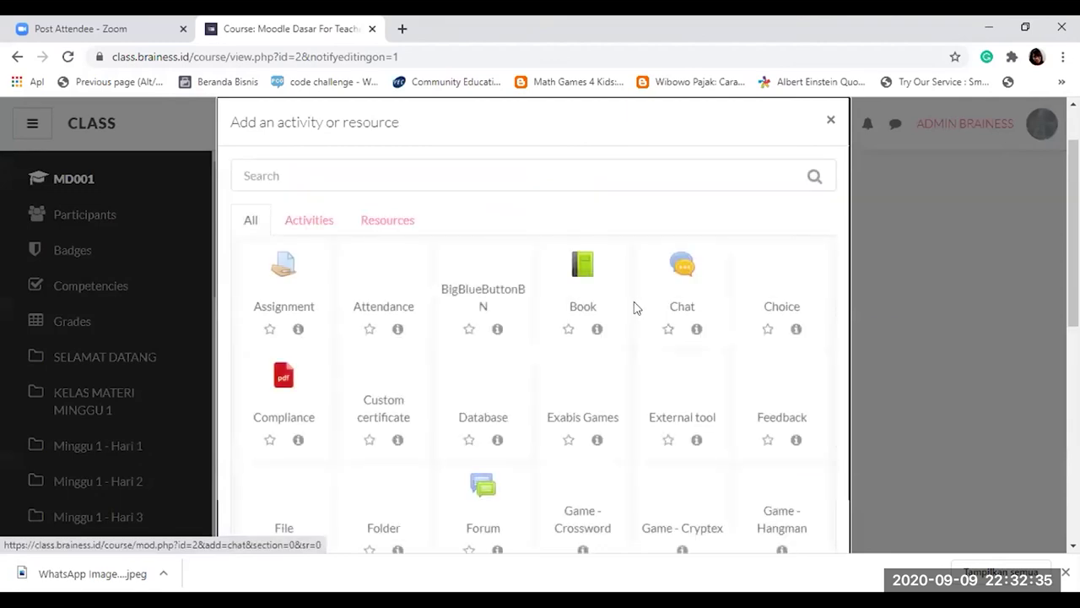
click(488, 277)
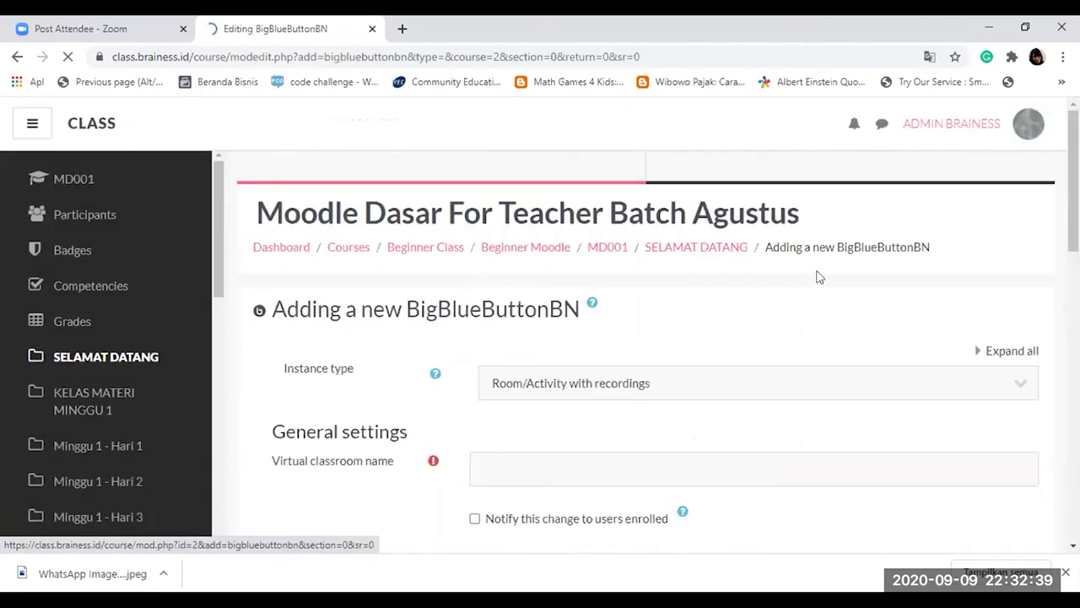
Step: Name the virtual classroom ONline Class, then save and display the activity
scroll(613, 292, down, 1)
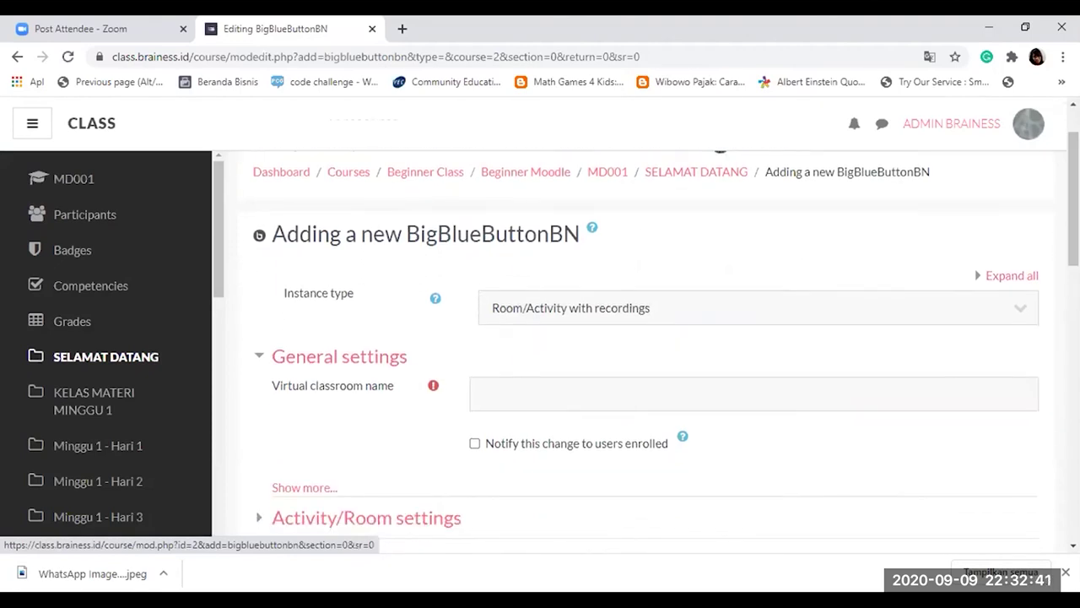
scroll(667, 367, down, 1)
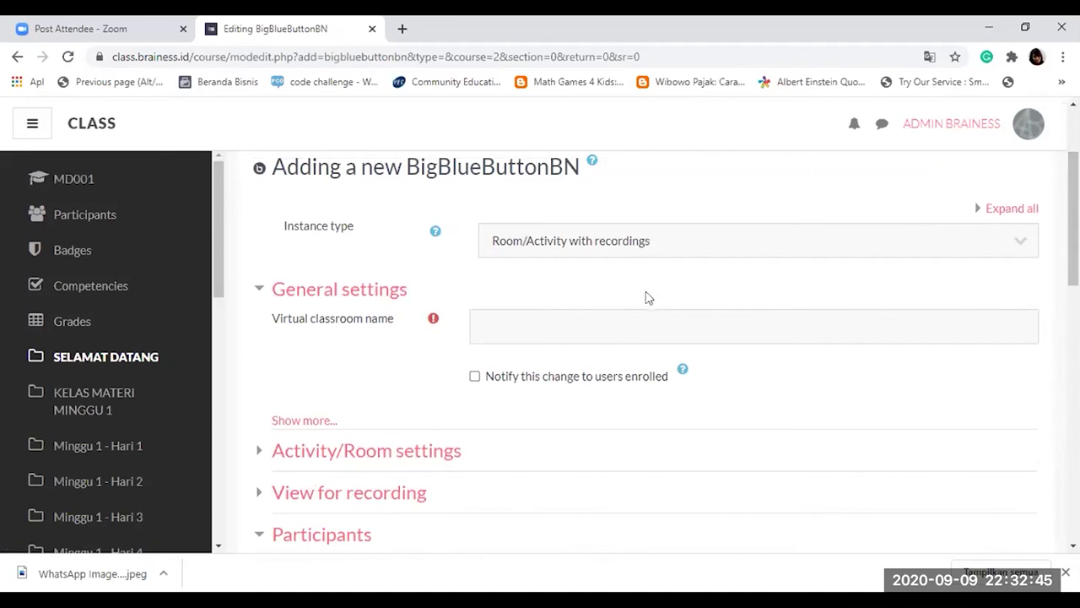
click(494, 329)
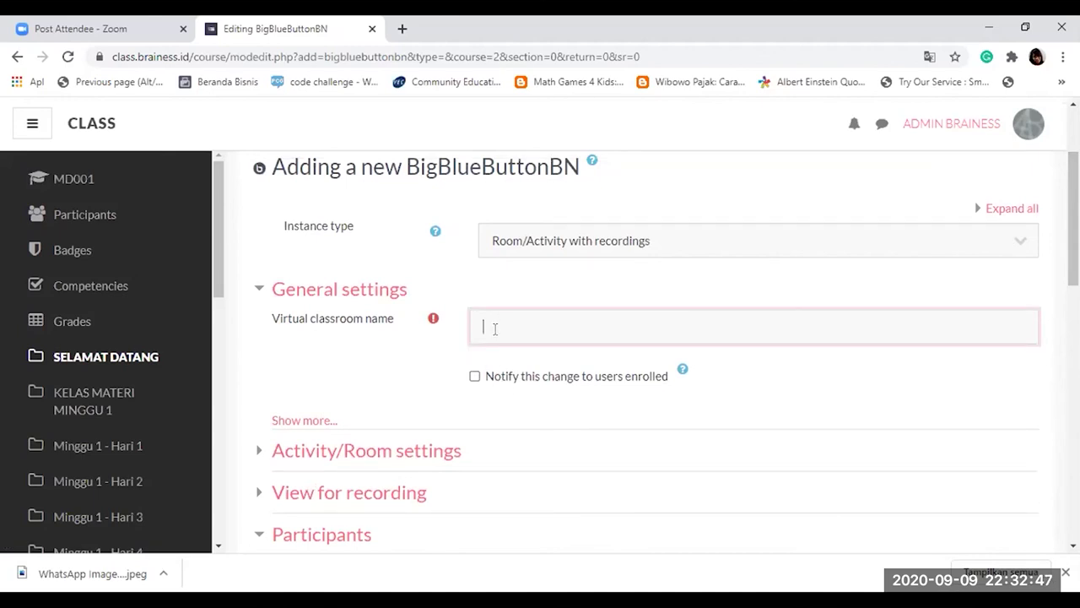
text(ONline Class)
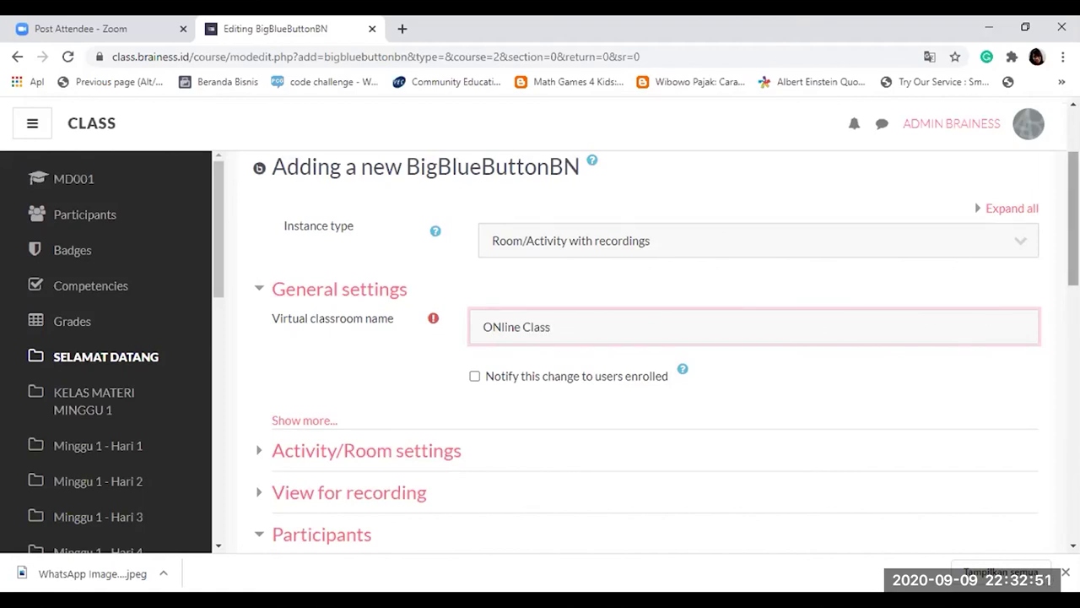
drag(1074, 218, 1074, 407)
scroll(916, 405, down, 2)
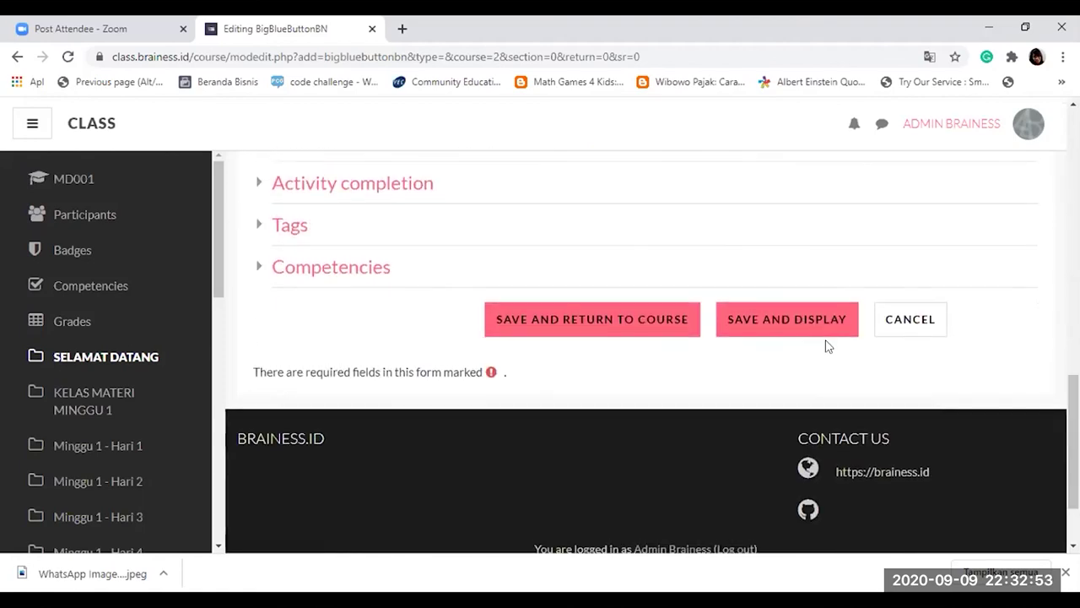
click(793, 321)
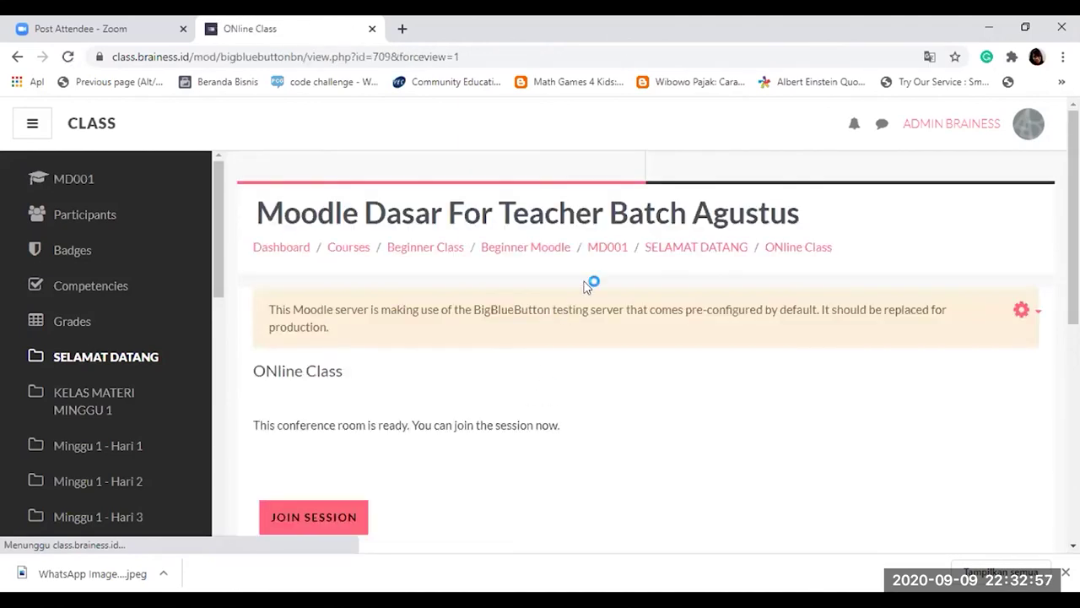
Step: Return to the SELAMAT DATANG section and look over the course activities from there down to Minggu 1 - Hari 1
click(688, 247)
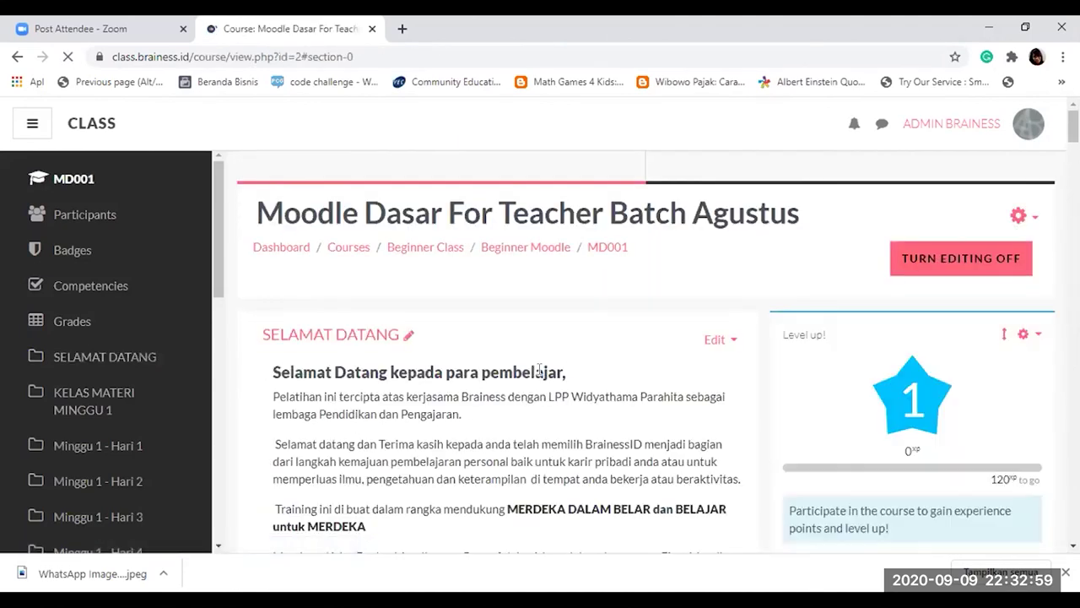
scroll(539, 372, down, 7)
scroll(538, 371, down, 1)
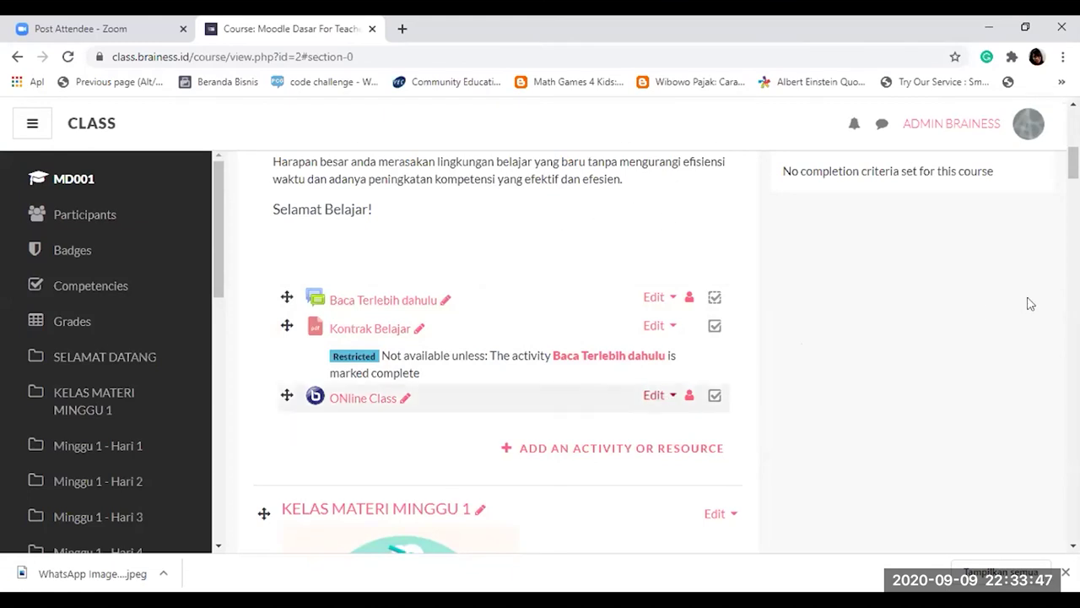
scroll(1042, 259, down, 2)
scroll(602, 220, down, 5)
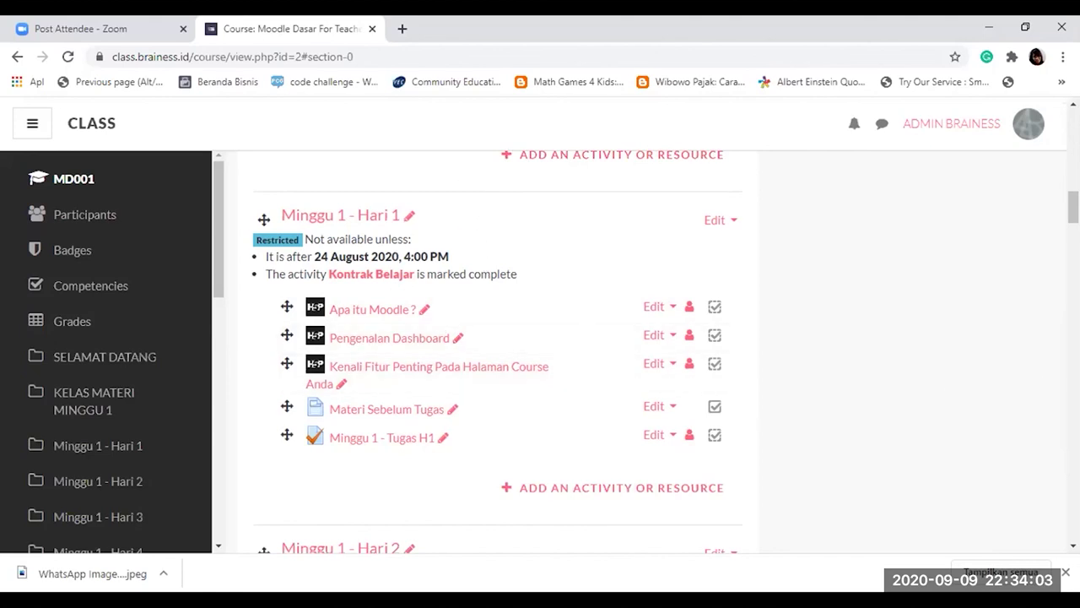
Step: Hide Topic 16 from students on the course page
scroll(658, 352, up, 5)
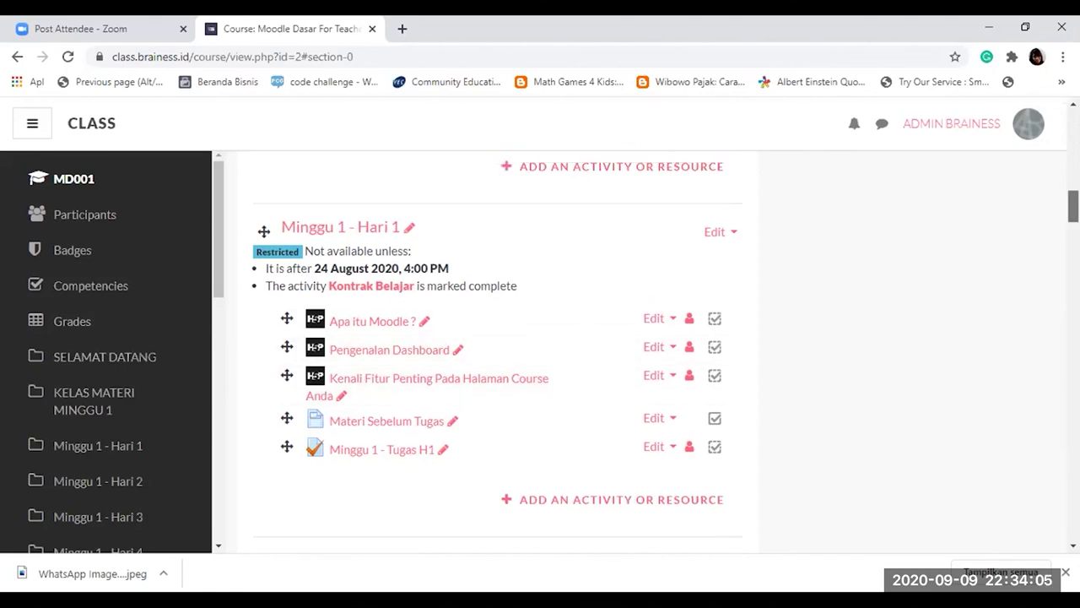
scroll(658, 352, down, 3)
drag(1073, 190, 1072, 504)
scroll(700, 355, down, 1)
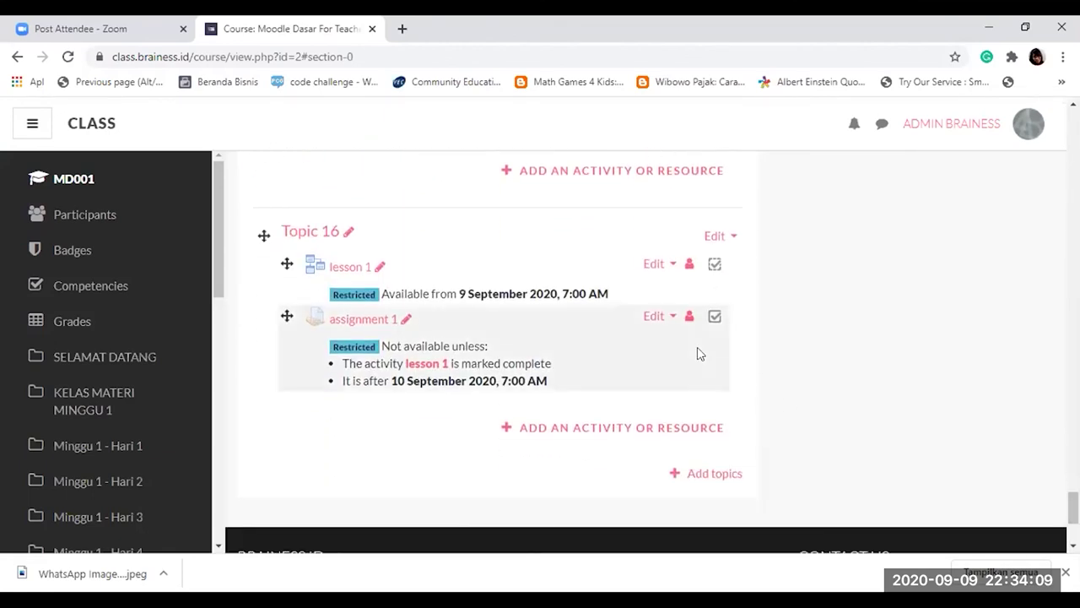
click(711, 238)
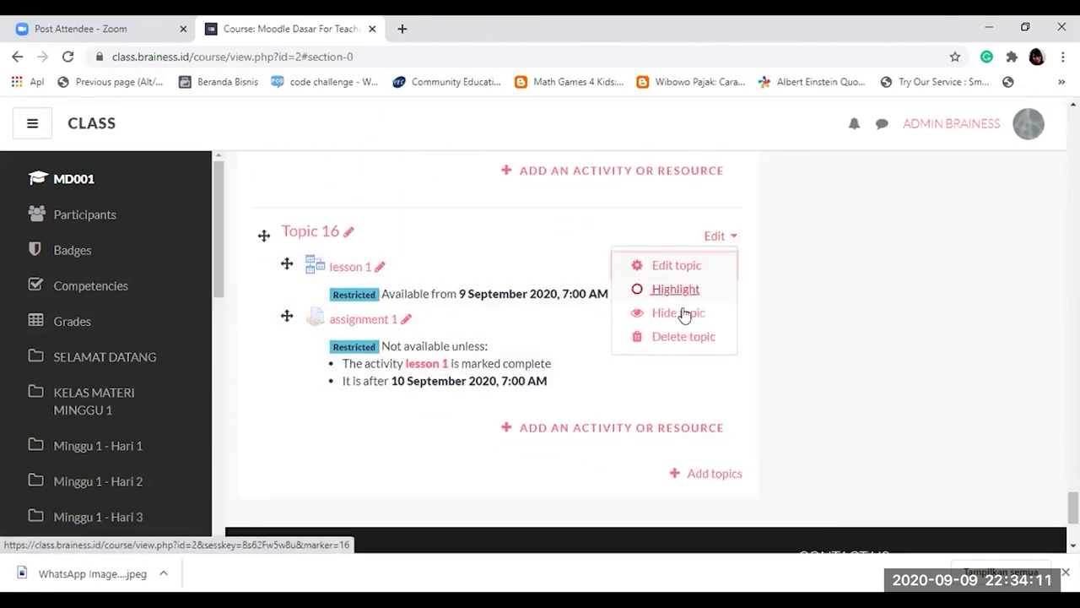
click(679, 312)
mouse_move(1073, 510)
mouse_down()
mouse_move(1073, 194)
mouse_move(1073, 505)
mouse_up()
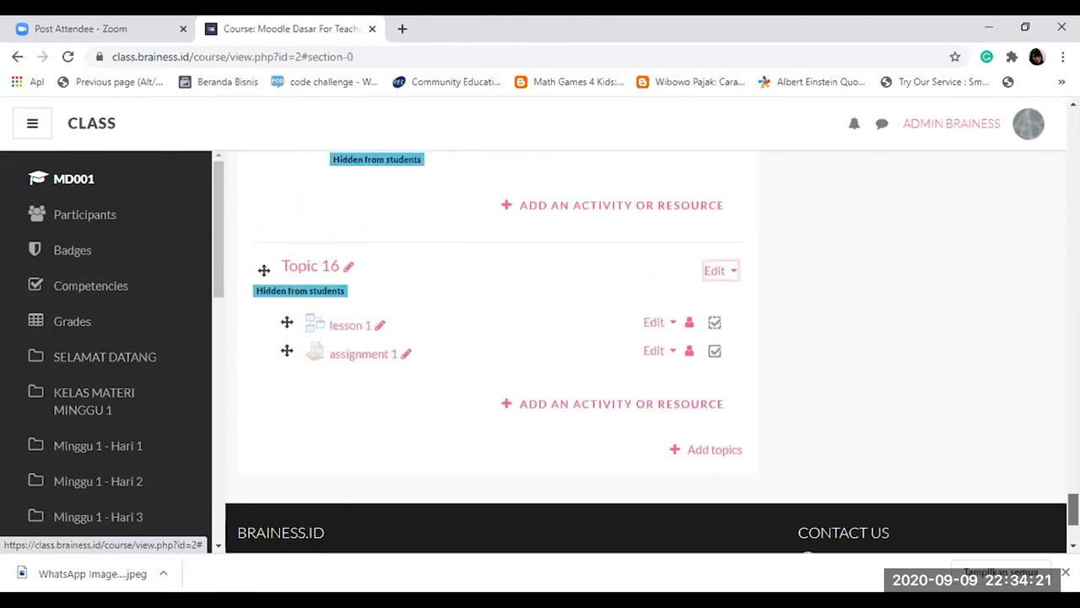
Step: Switch to the Student role to view the course as a student
click(1028, 145)
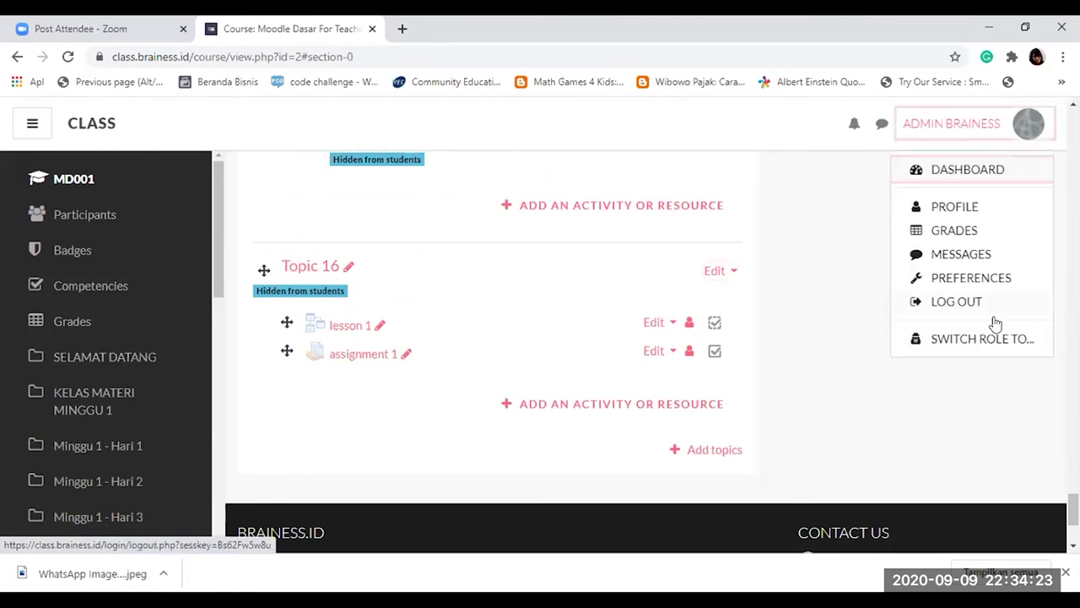
click(989, 340)
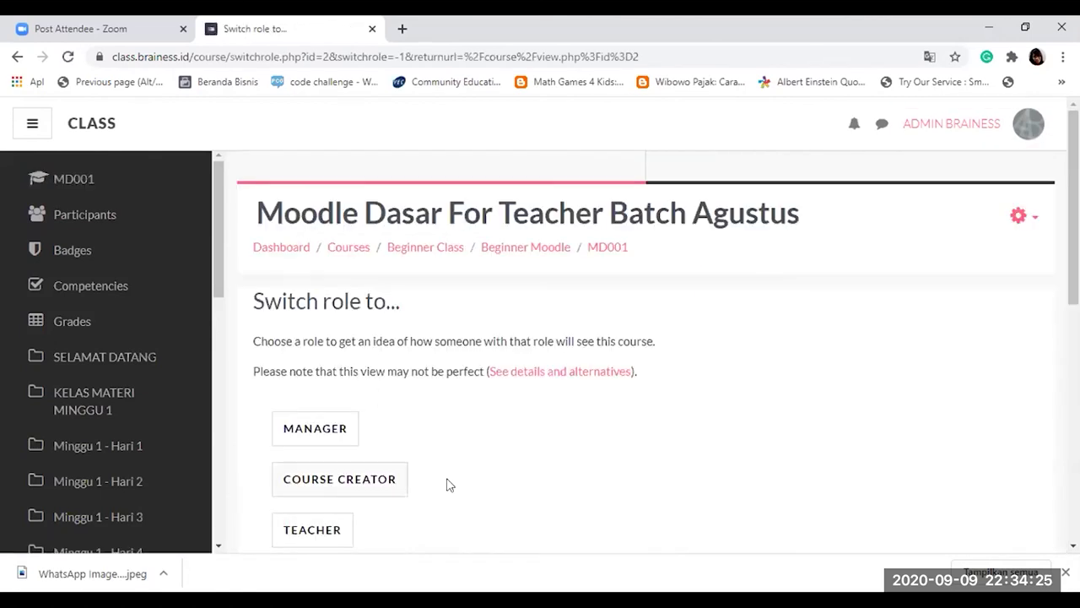
scroll(460, 485, down, 3)
click(313, 488)
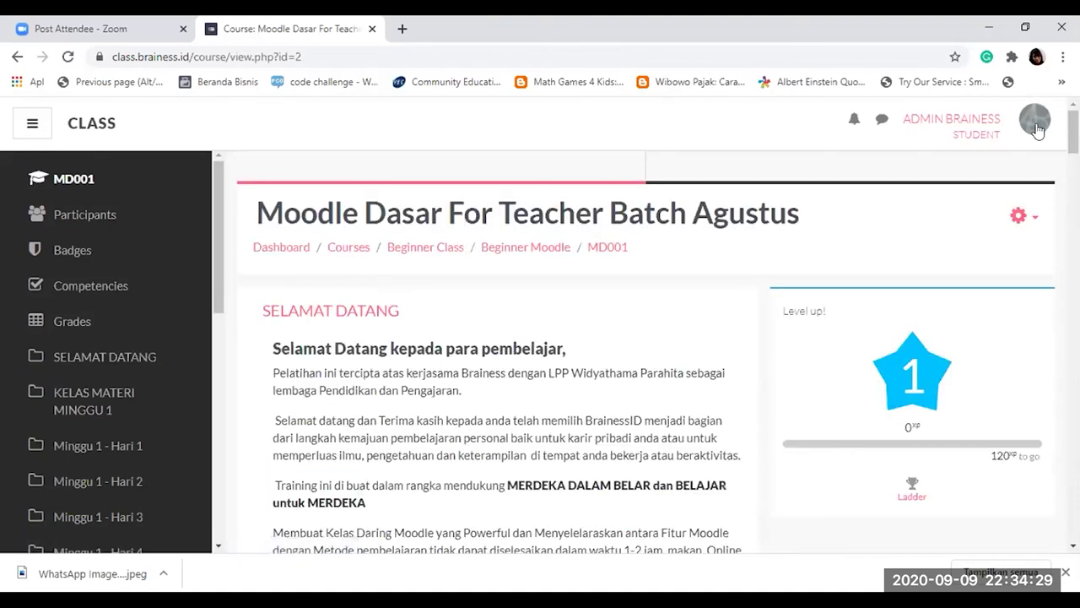
Step: Examine how the hidden Topic 16 appears to students at the end of the course page
scroll(540, 355, down, 20)
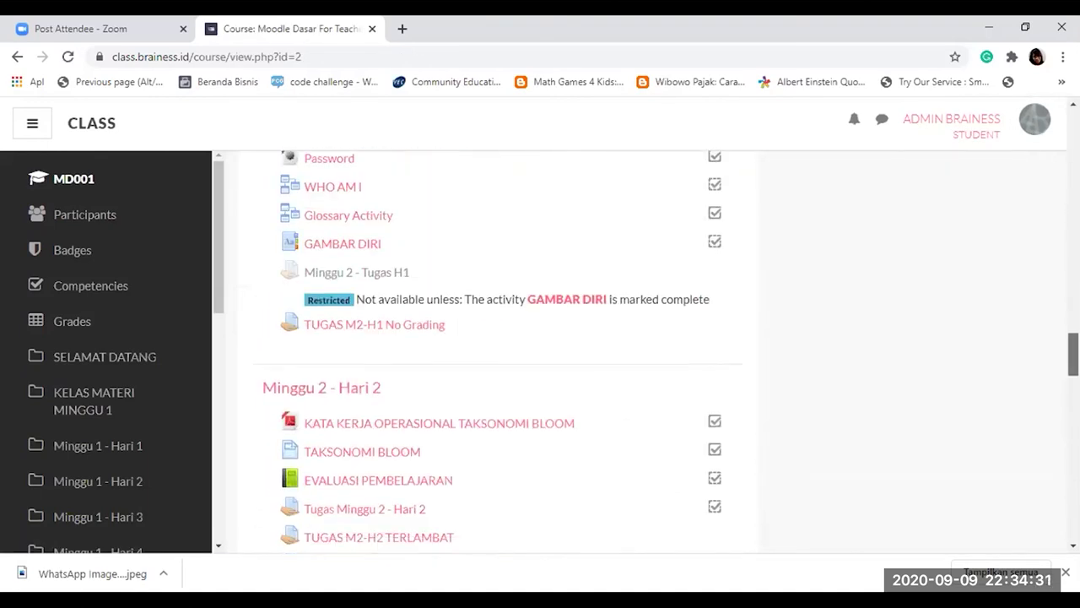
scroll(262, 374, down, 5)
scroll(261, 375, up, 1)
scroll(261, 374, down, 1)
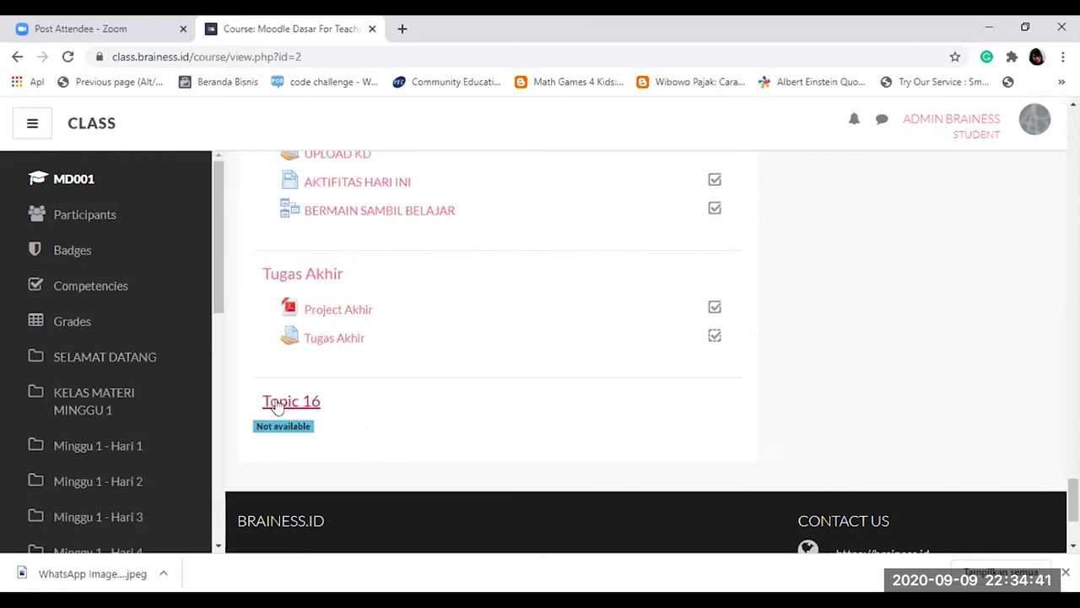
Step: Return from the Student role to the normal role
drag(1073, 498, 1073, 127)
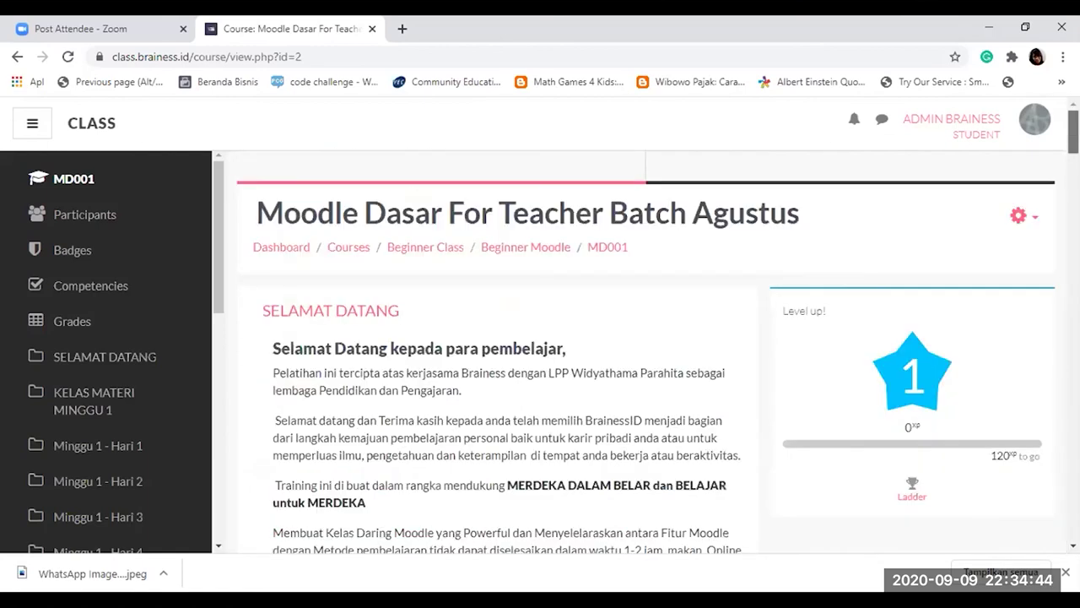
click(1032, 125)
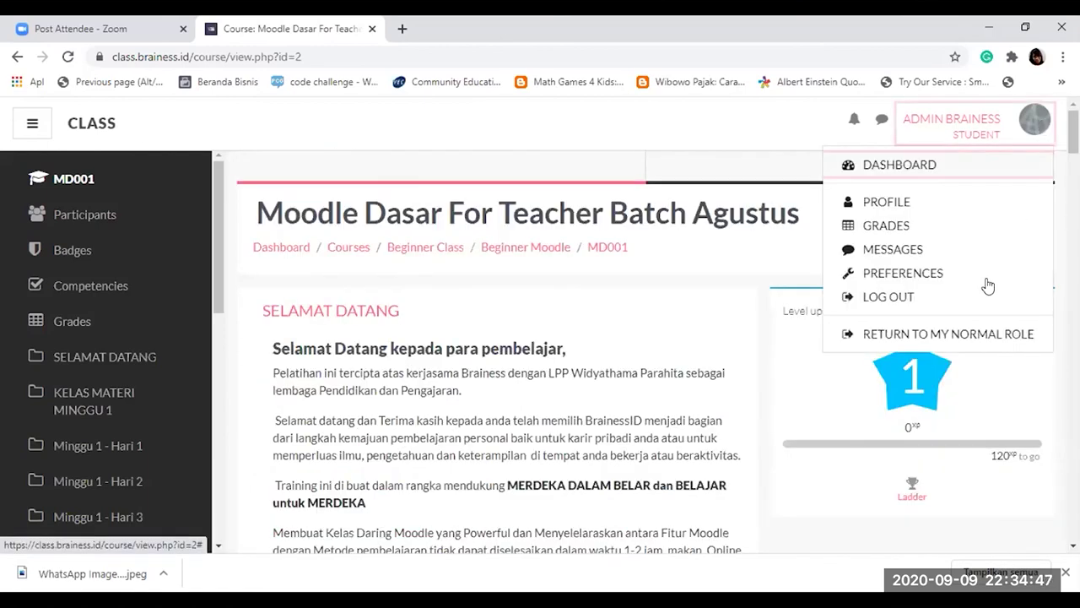
click(976, 334)
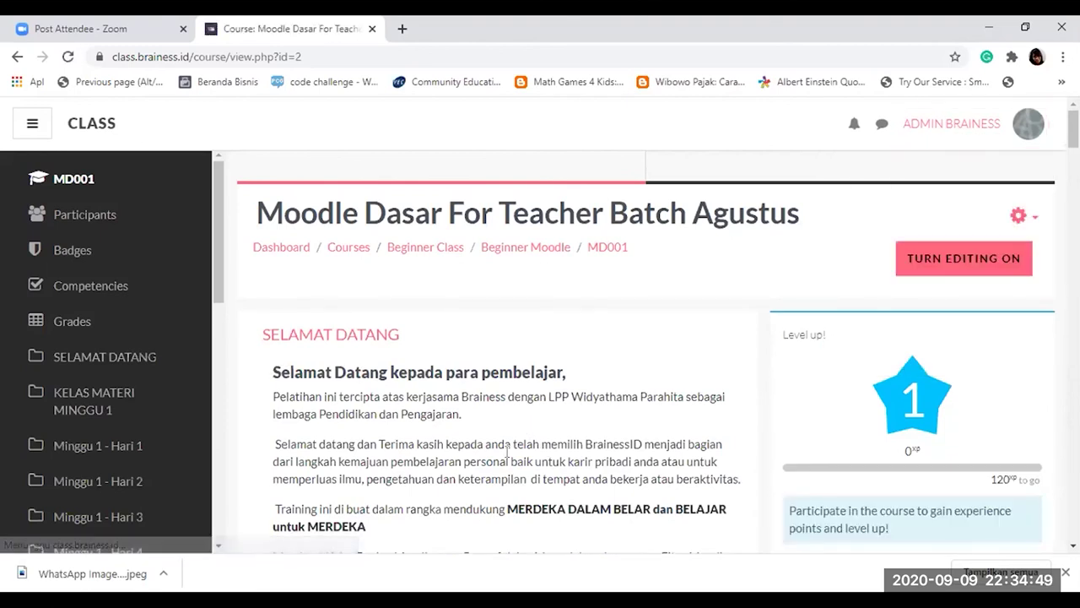
Step: Look through the Project Akhir document in the Tugas Akhir section, and return to the course page
scroll(507, 454, down, 2)
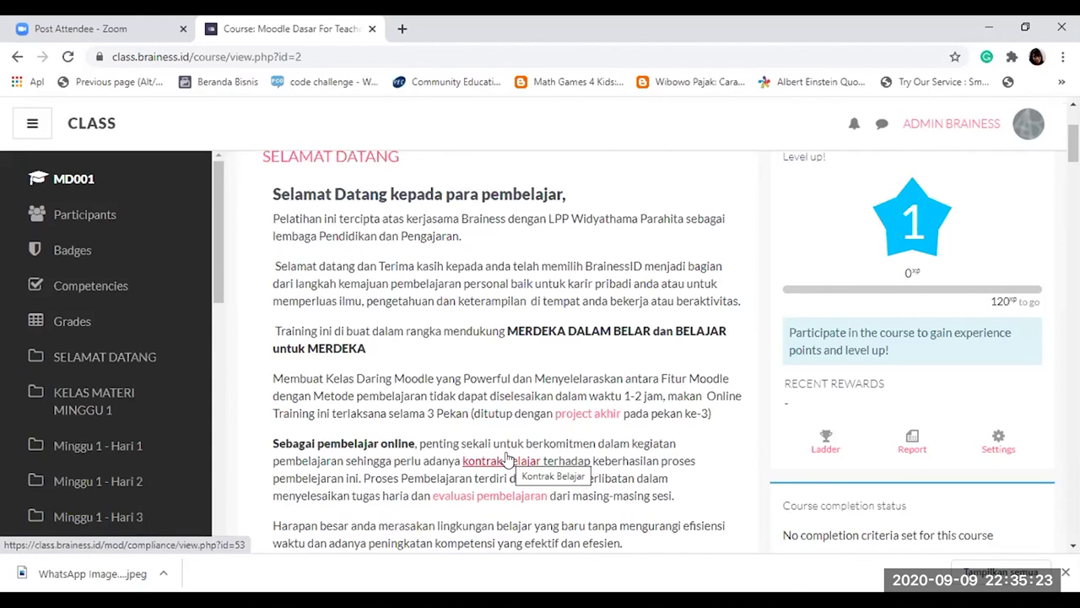
drag(1074, 144, 1074, 504)
scroll(541, 338, down, 2)
scroll(335, 295, up, 4)
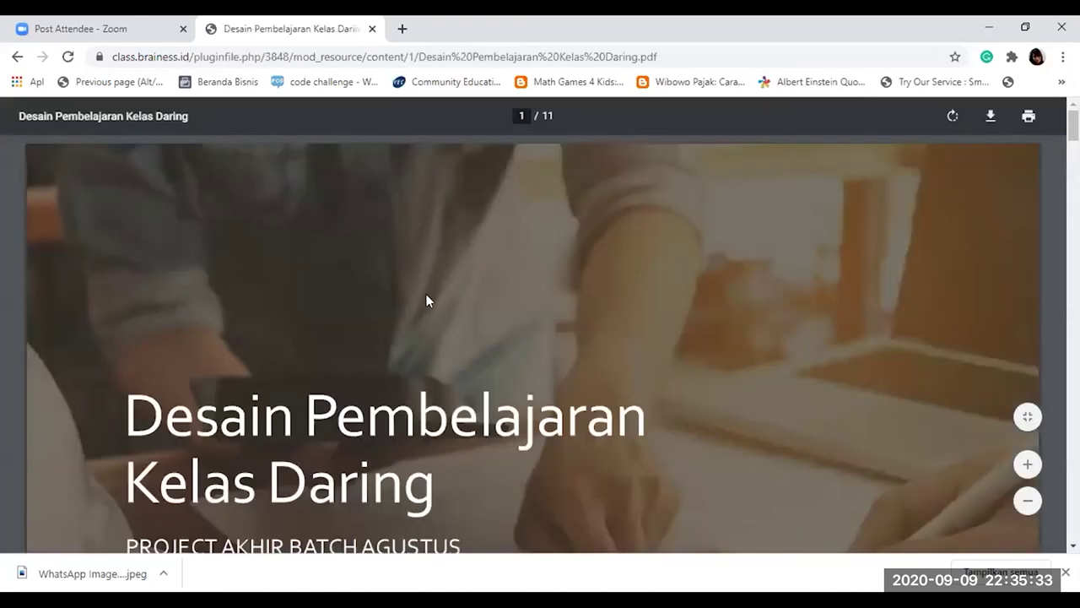
scroll(426, 296, down, 20)
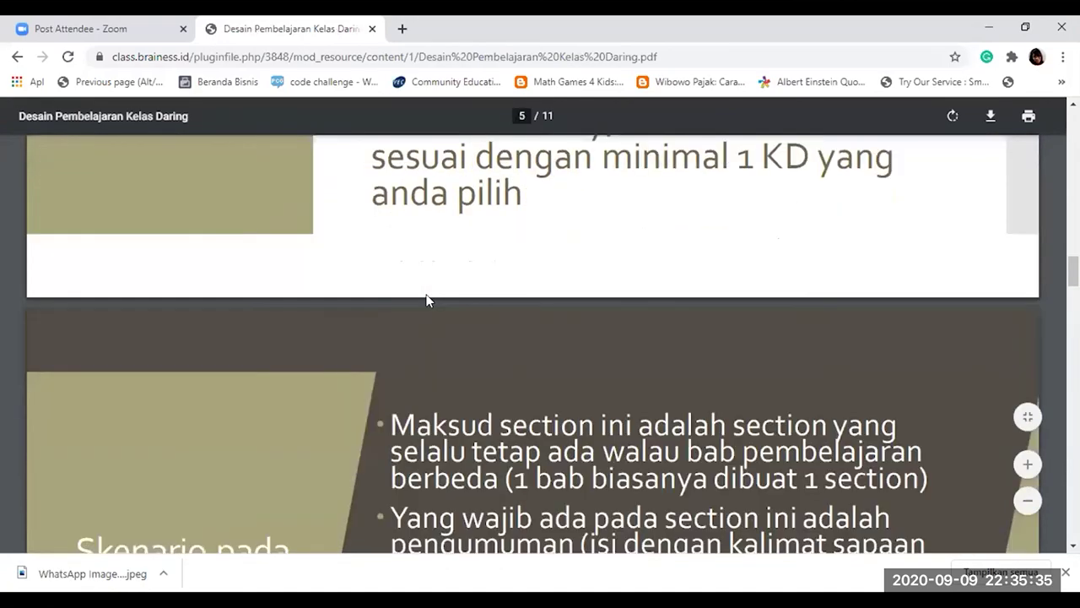
scroll(426, 300, down, 20)
scroll(426, 300, down, 15)
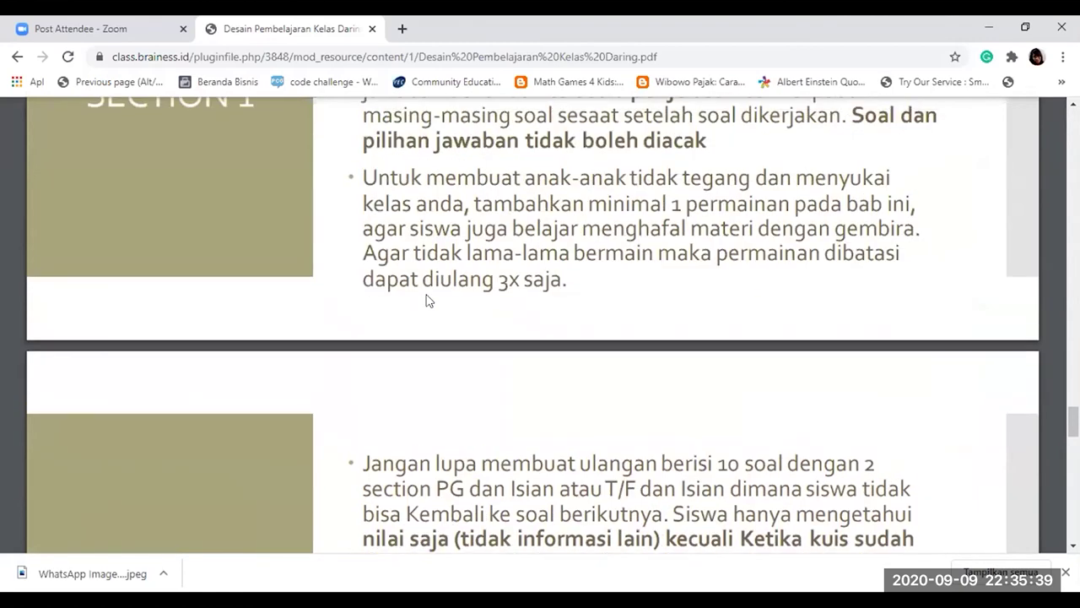
scroll(426, 300, up, 10)
scroll(426, 299, up, 5)
click(15, 57)
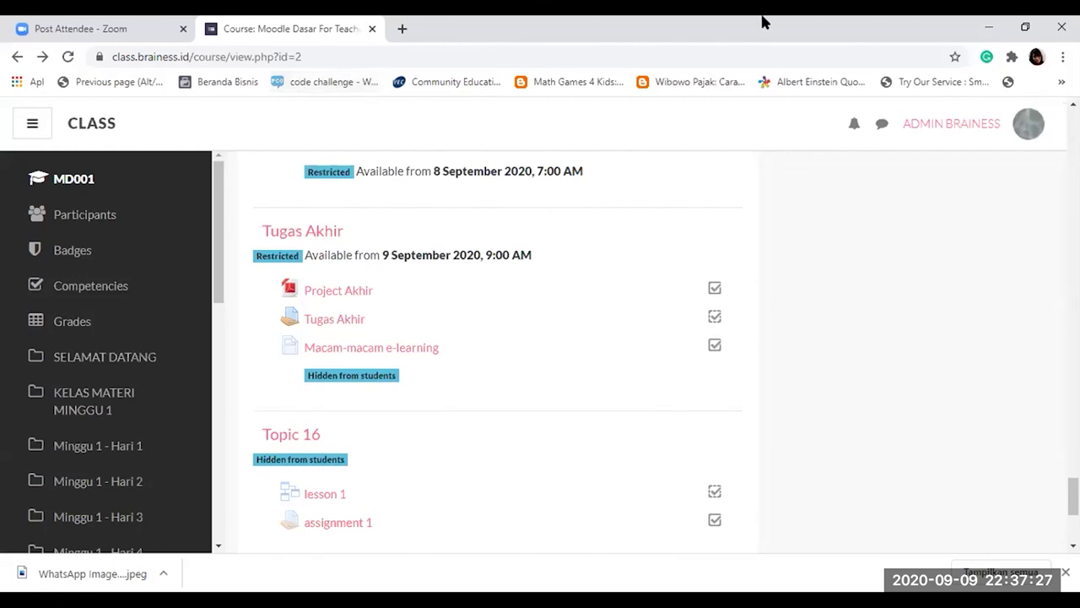
Step: Open the role switching page and look over the roles available for viewing the course
click(975, 122)
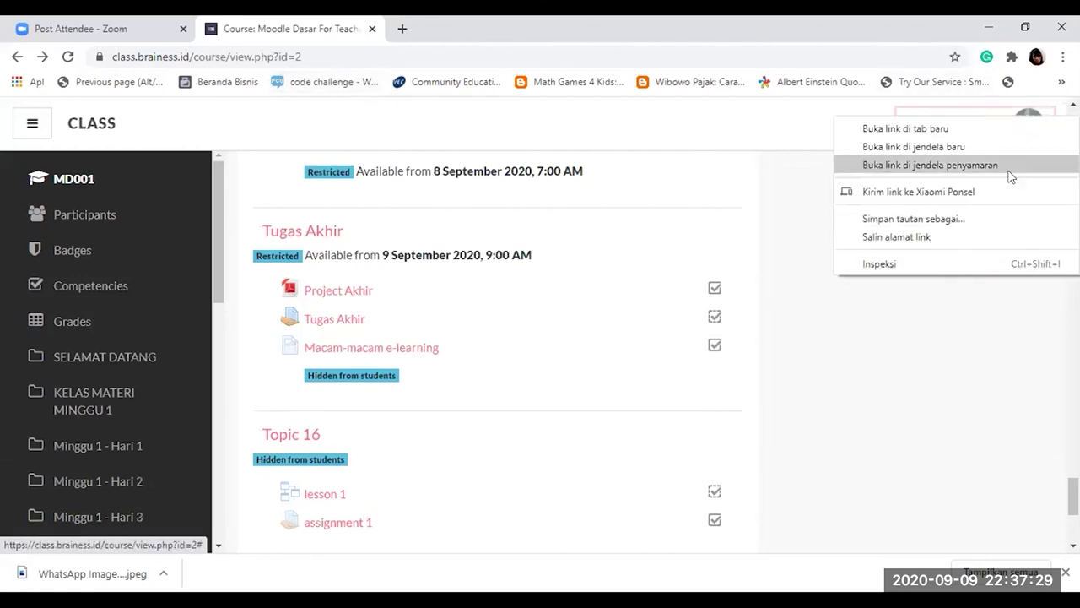
click(952, 340)
click(982, 125)
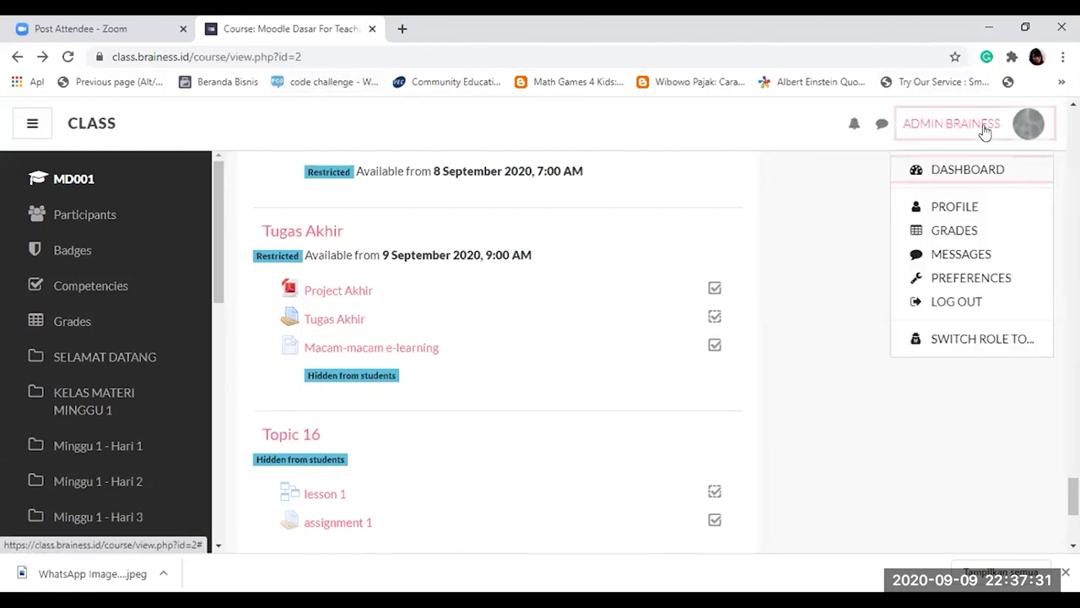
click(962, 351)
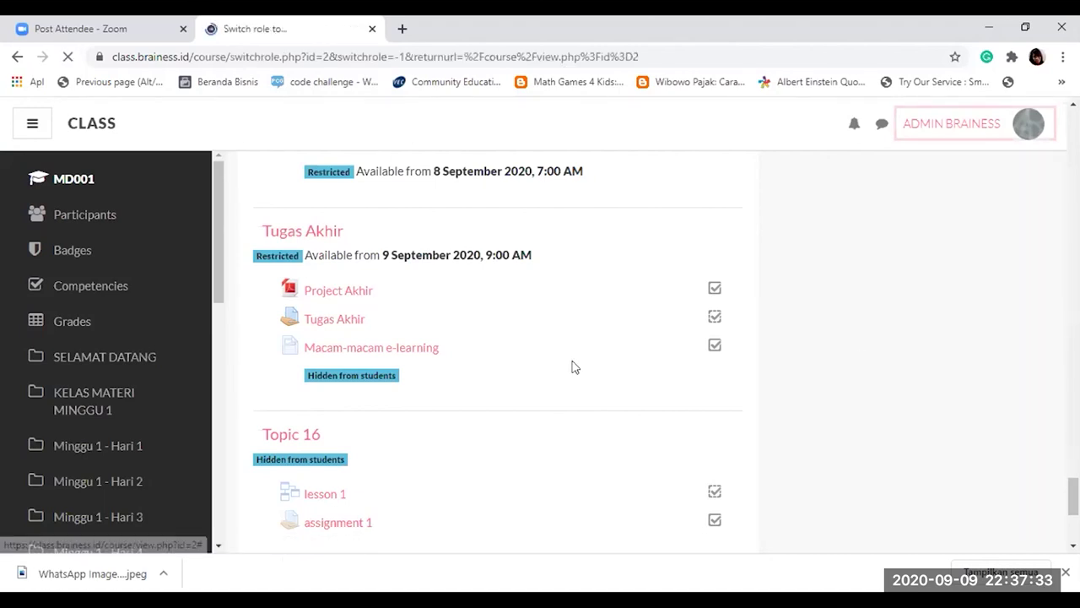
scroll(483, 448, down, 4)
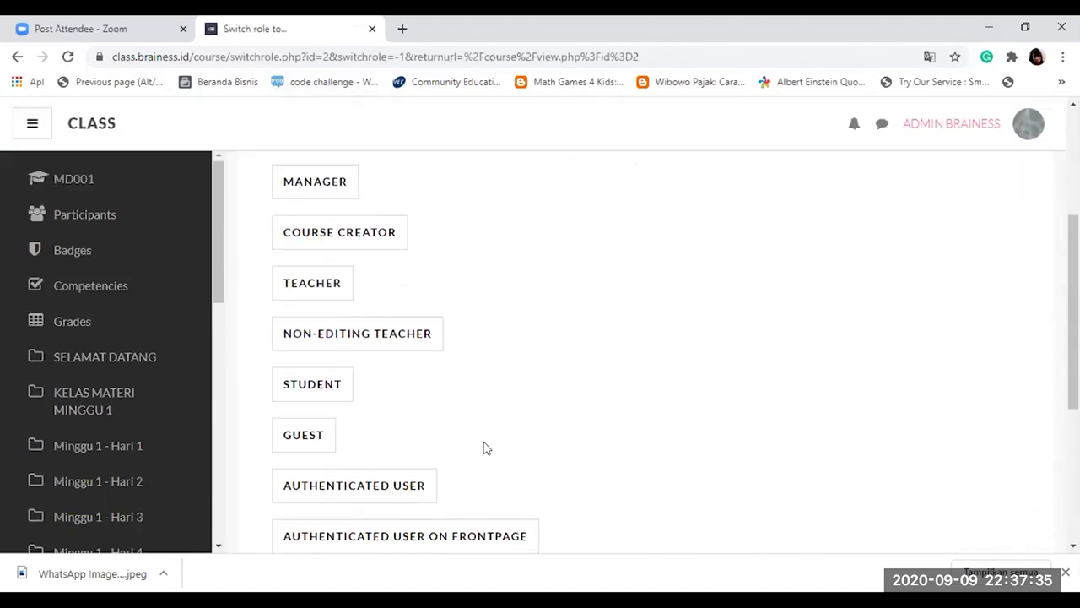
scroll(572, 432, up, 1)
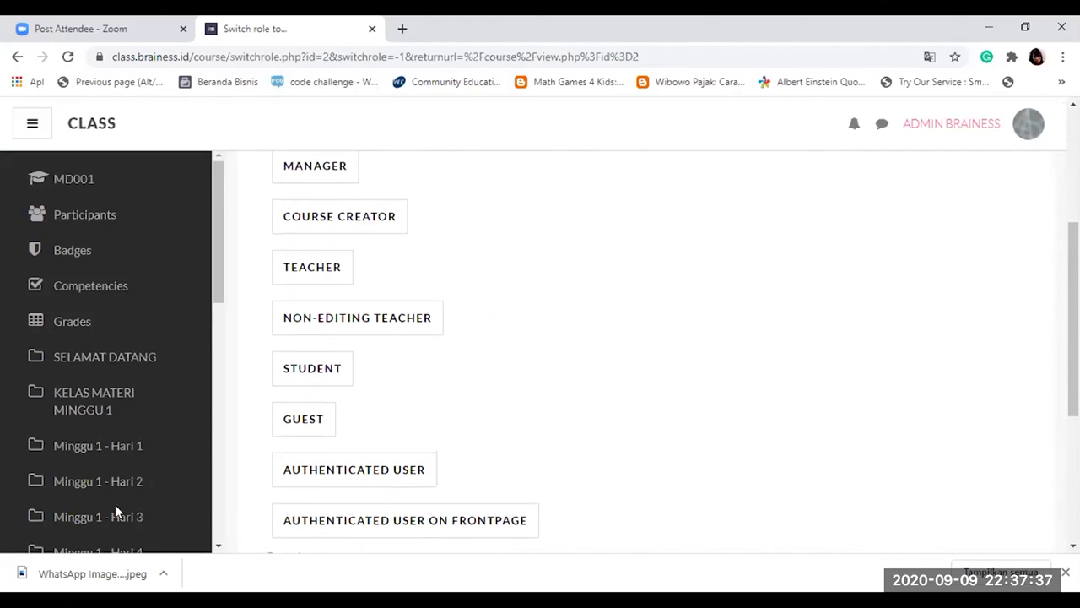
scroll(693, 237, up, 1)
scroll(692, 237, down, 1)
scroll(692, 237, up, 1)
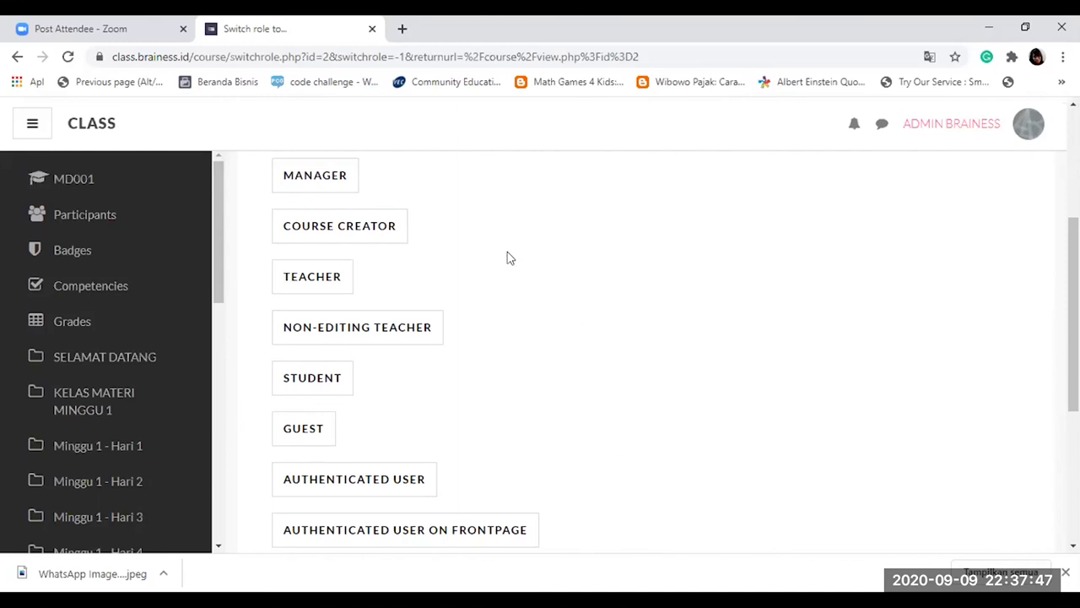
scroll(512, 266, up, 1)
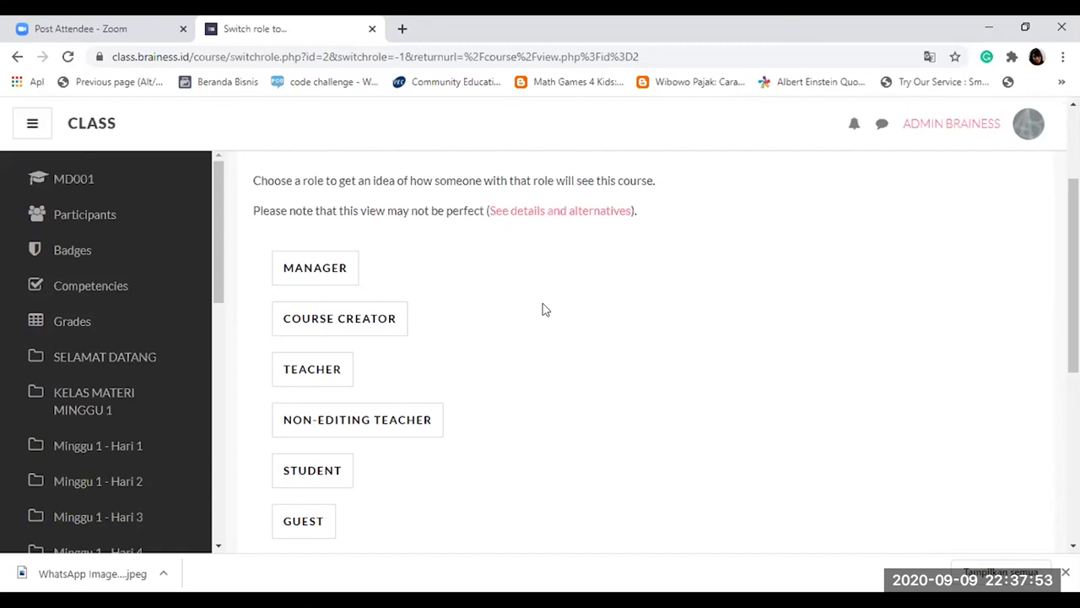
scroll(545, 310, down, 1)
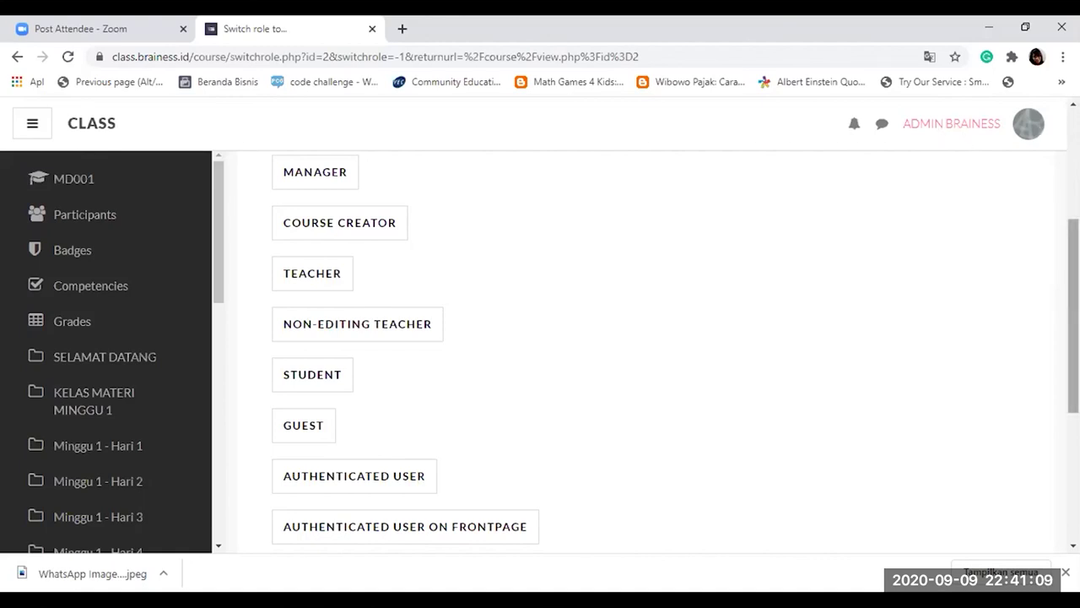
Step: Open Moodle Dasar For Teacher Batch Agustus from the Beginner Moodle category and turn on course editing
scroll(1074, 312, up, 3)
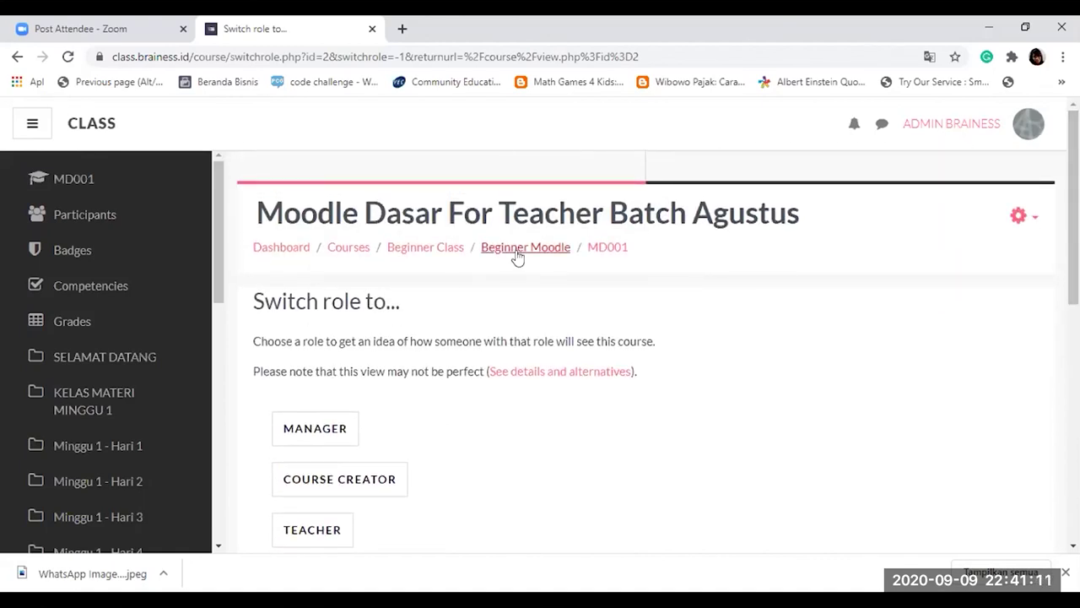
click(518, 253)
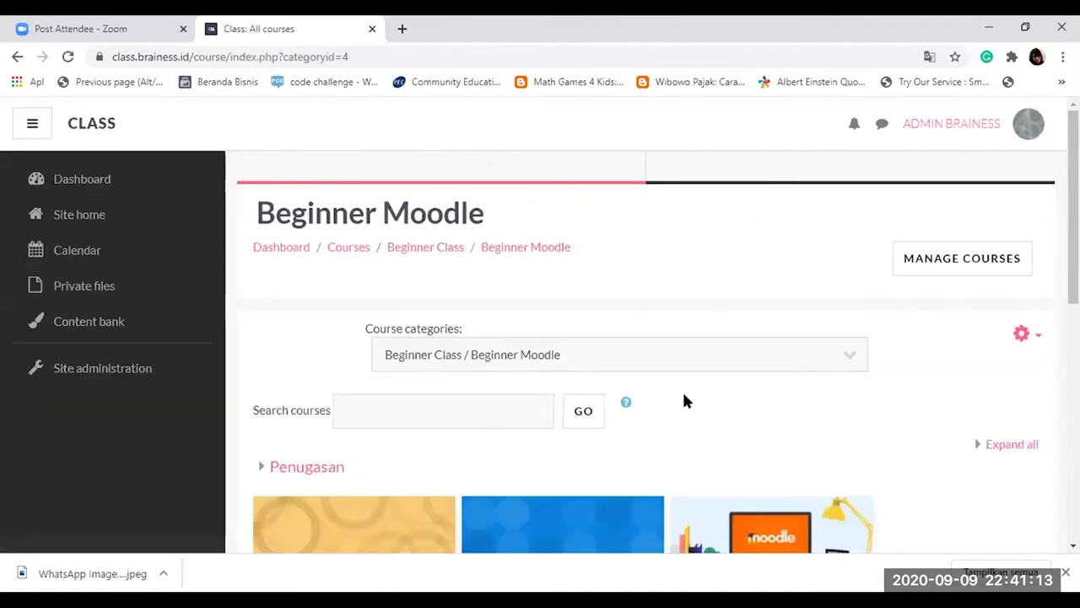
scroll(684, 402, down, 3)
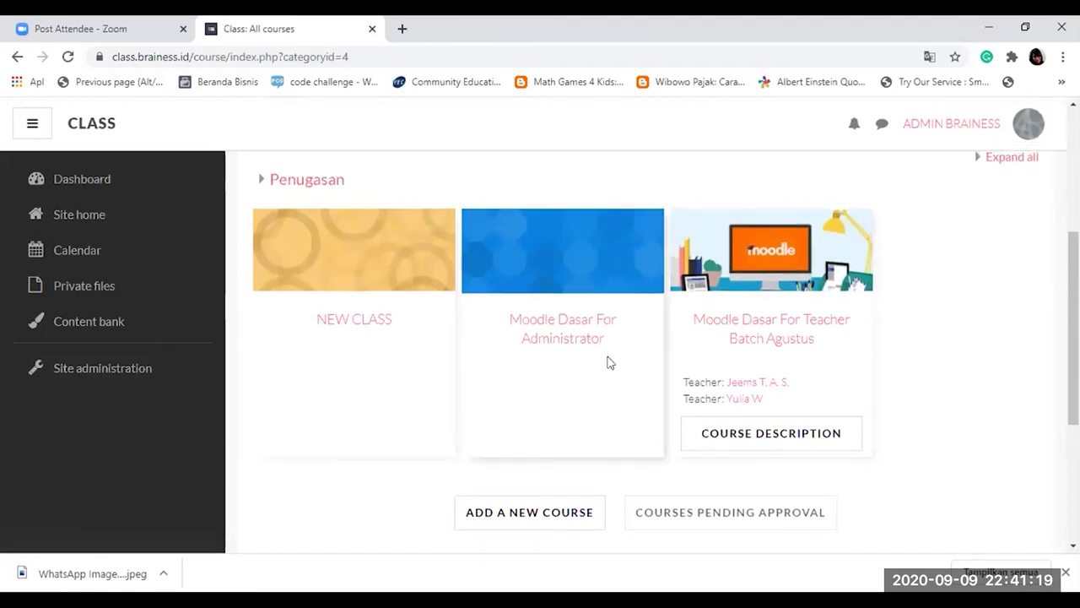
scroll(608, 359, up, 1)
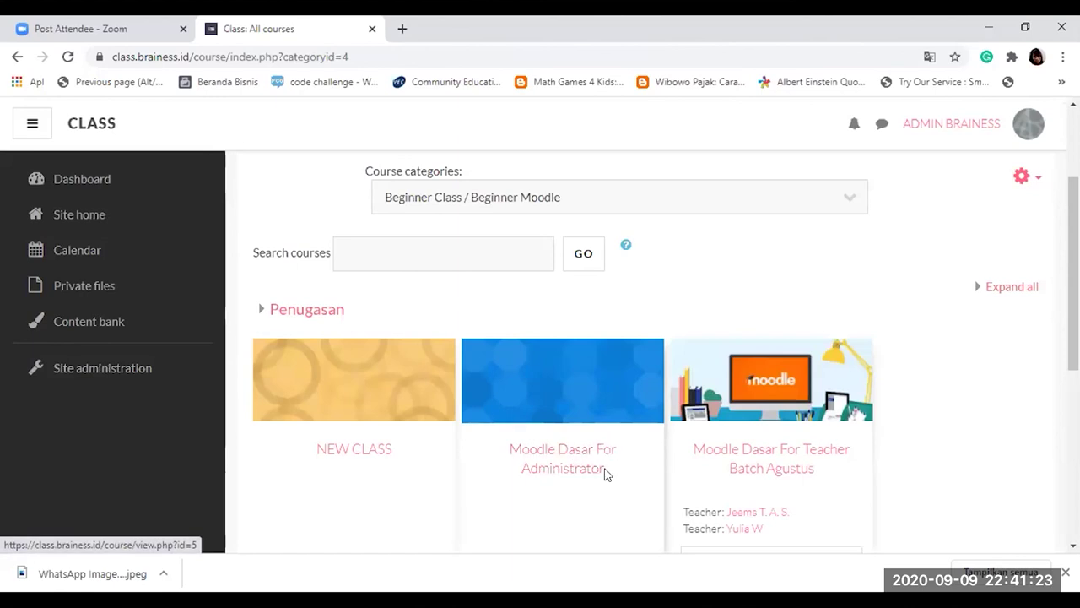
click(755, 456)
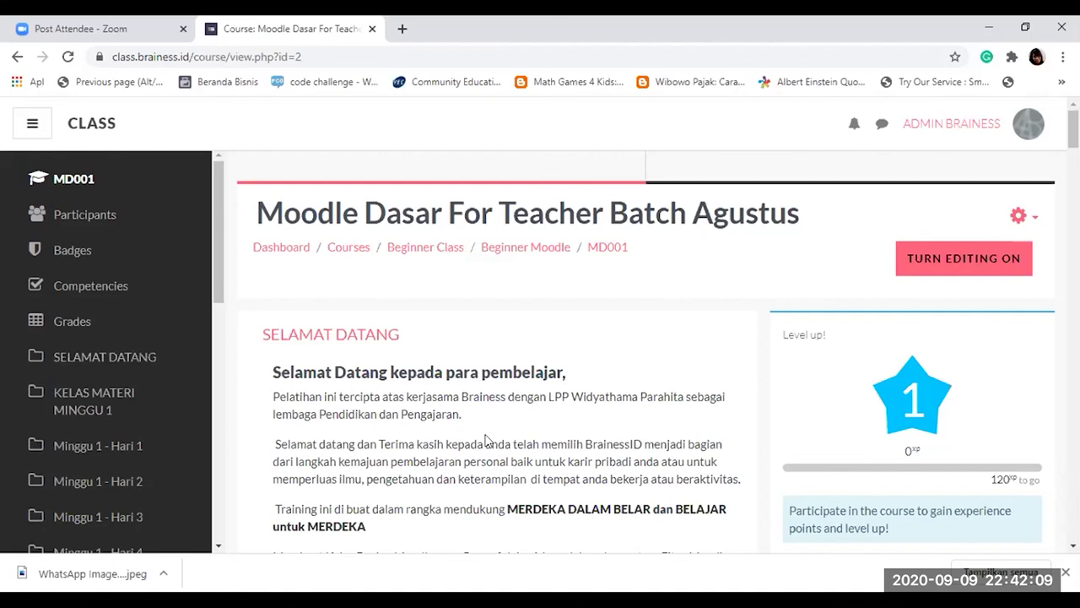
mouse_move(1073, 129)
mouse_down()
mouse_move(1073, 253)
mouse_move(1074, 139)
mouse_up()
click(956, 259)
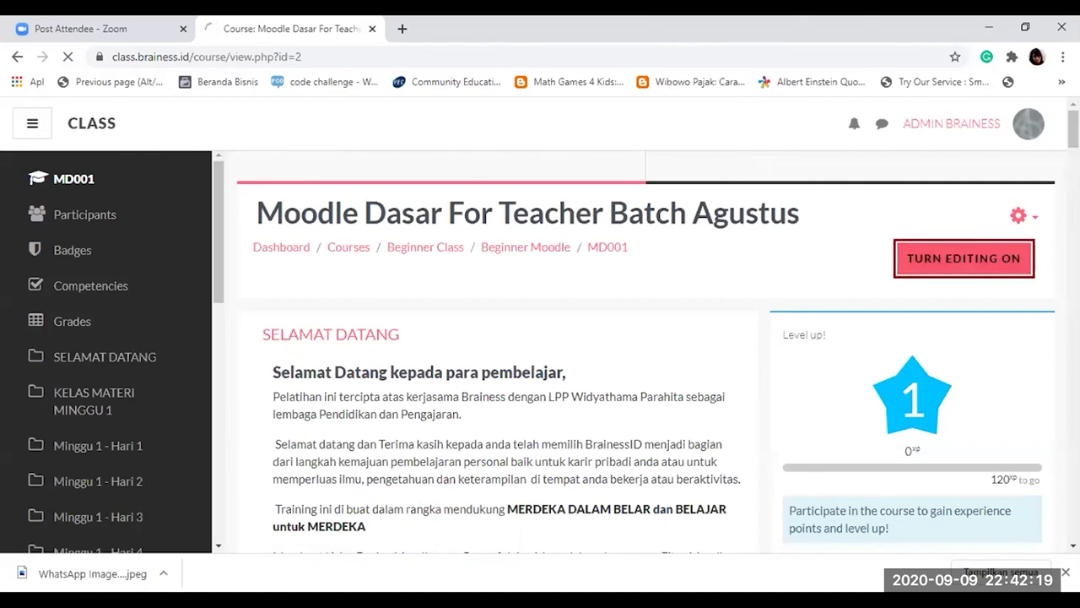
Step: Look through the activities and resources that can be added to the SELAMAT DATANG section, and close the chooser
scroll(757, 295, down, 8)
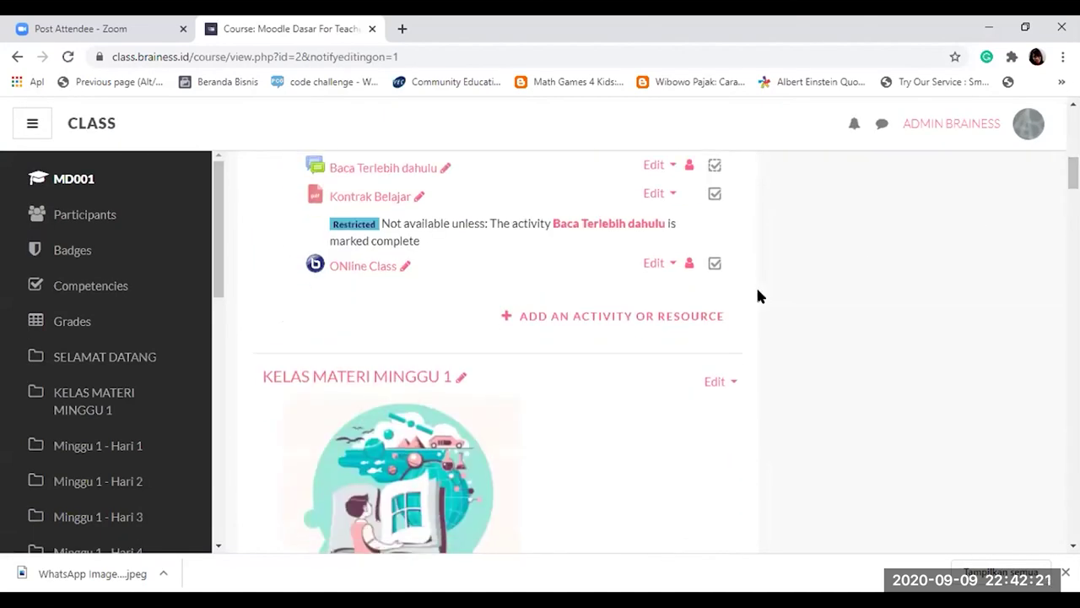
click(703, 317)
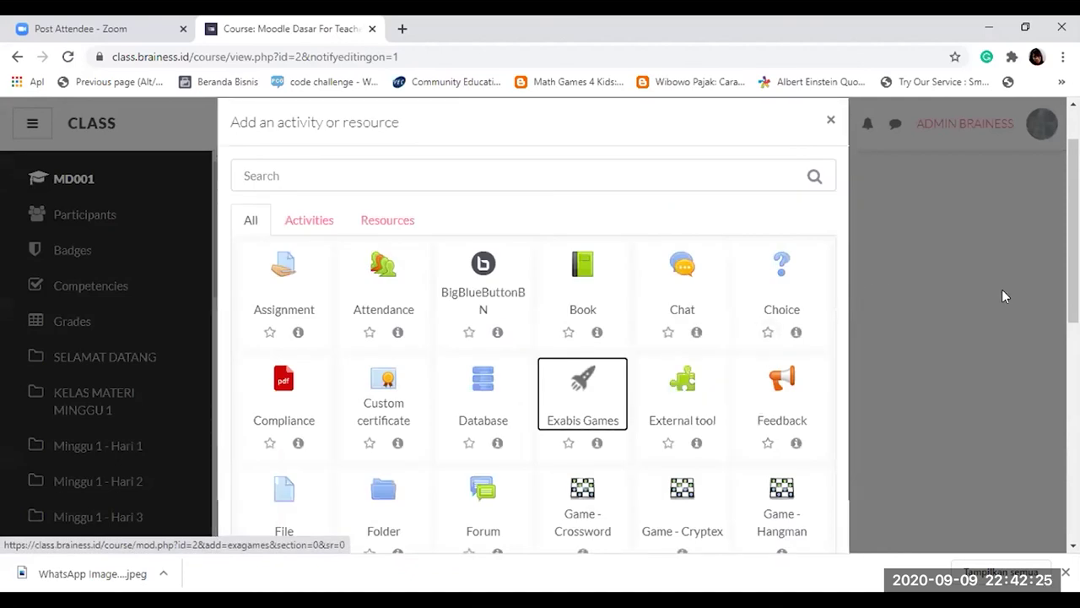
drag(1073, 287, 1074, 313)
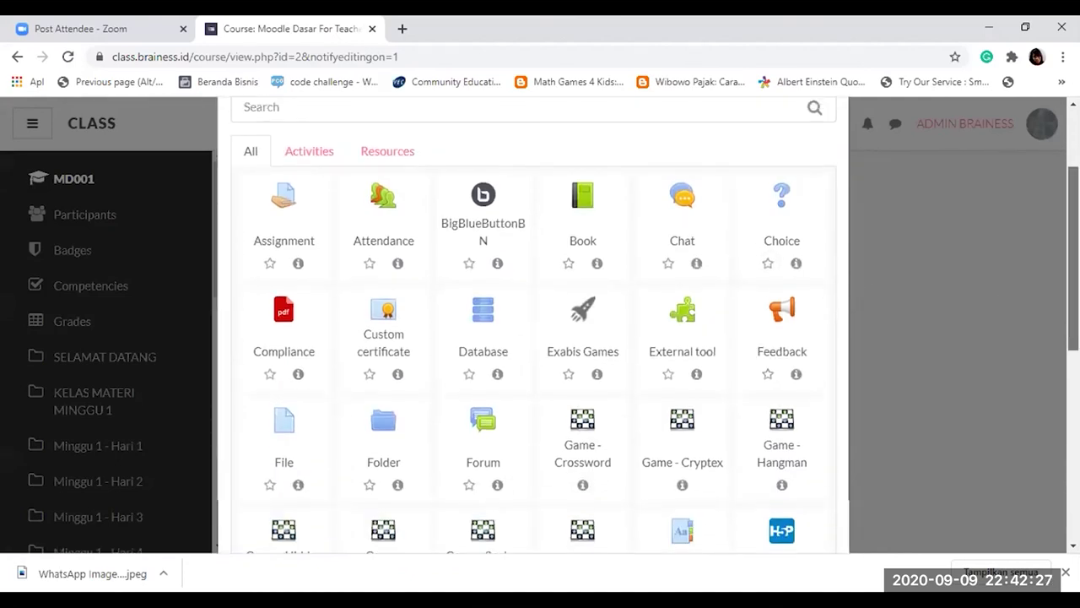
scroll(473, 194, up, 3)
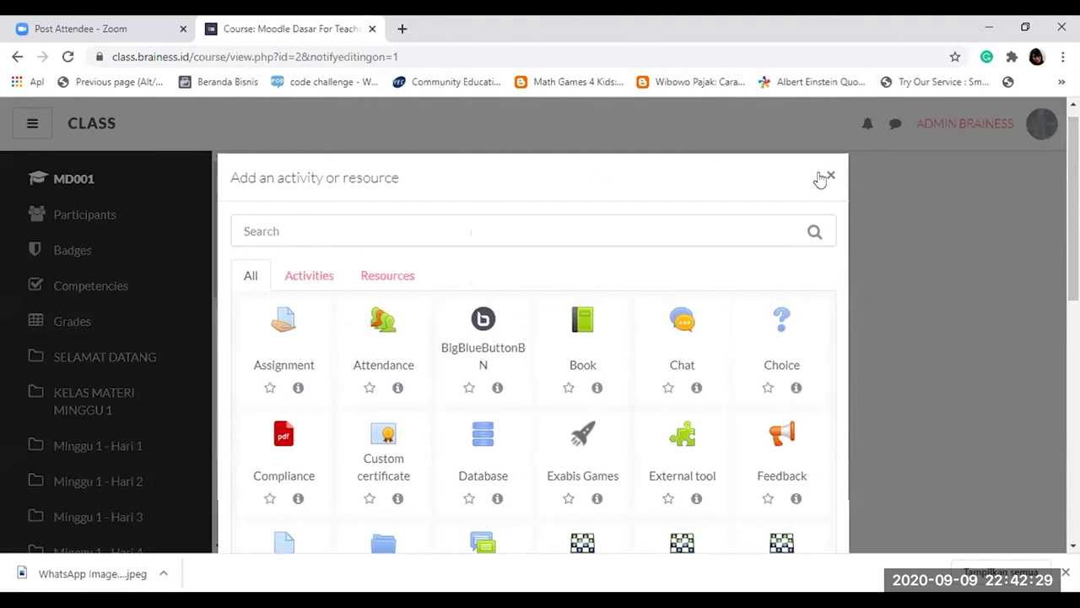
click(830, 176)
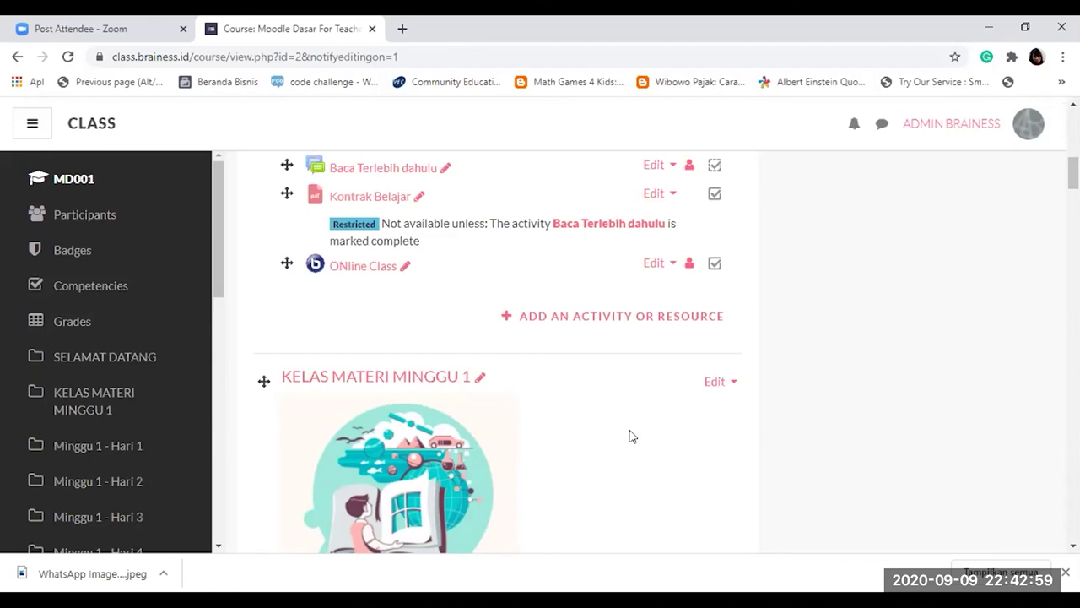
scroll(628, 437, up, 1)
scroll(629, 436, down, 2)
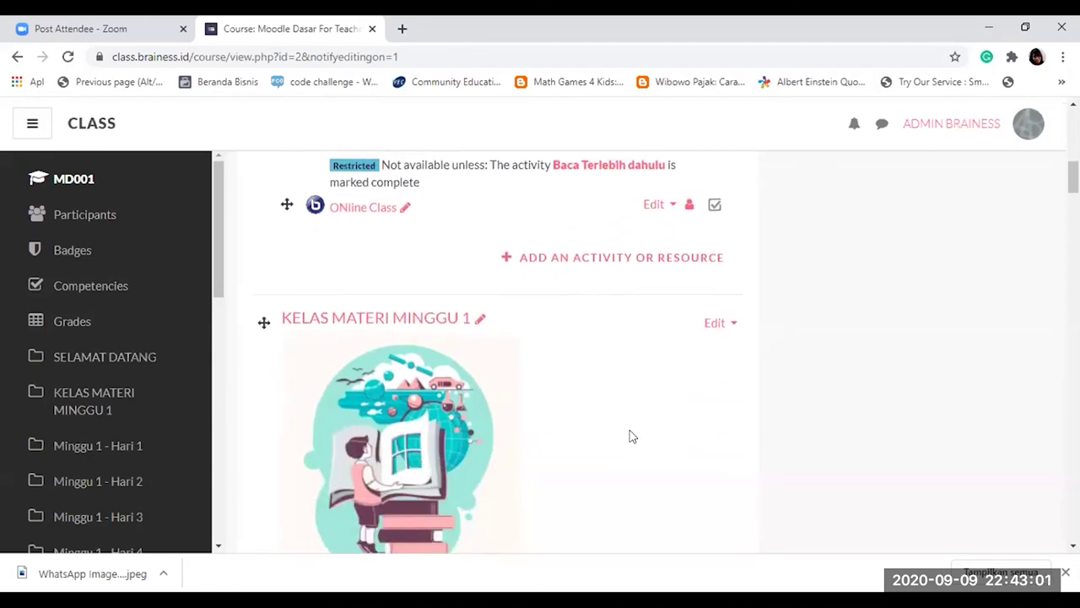